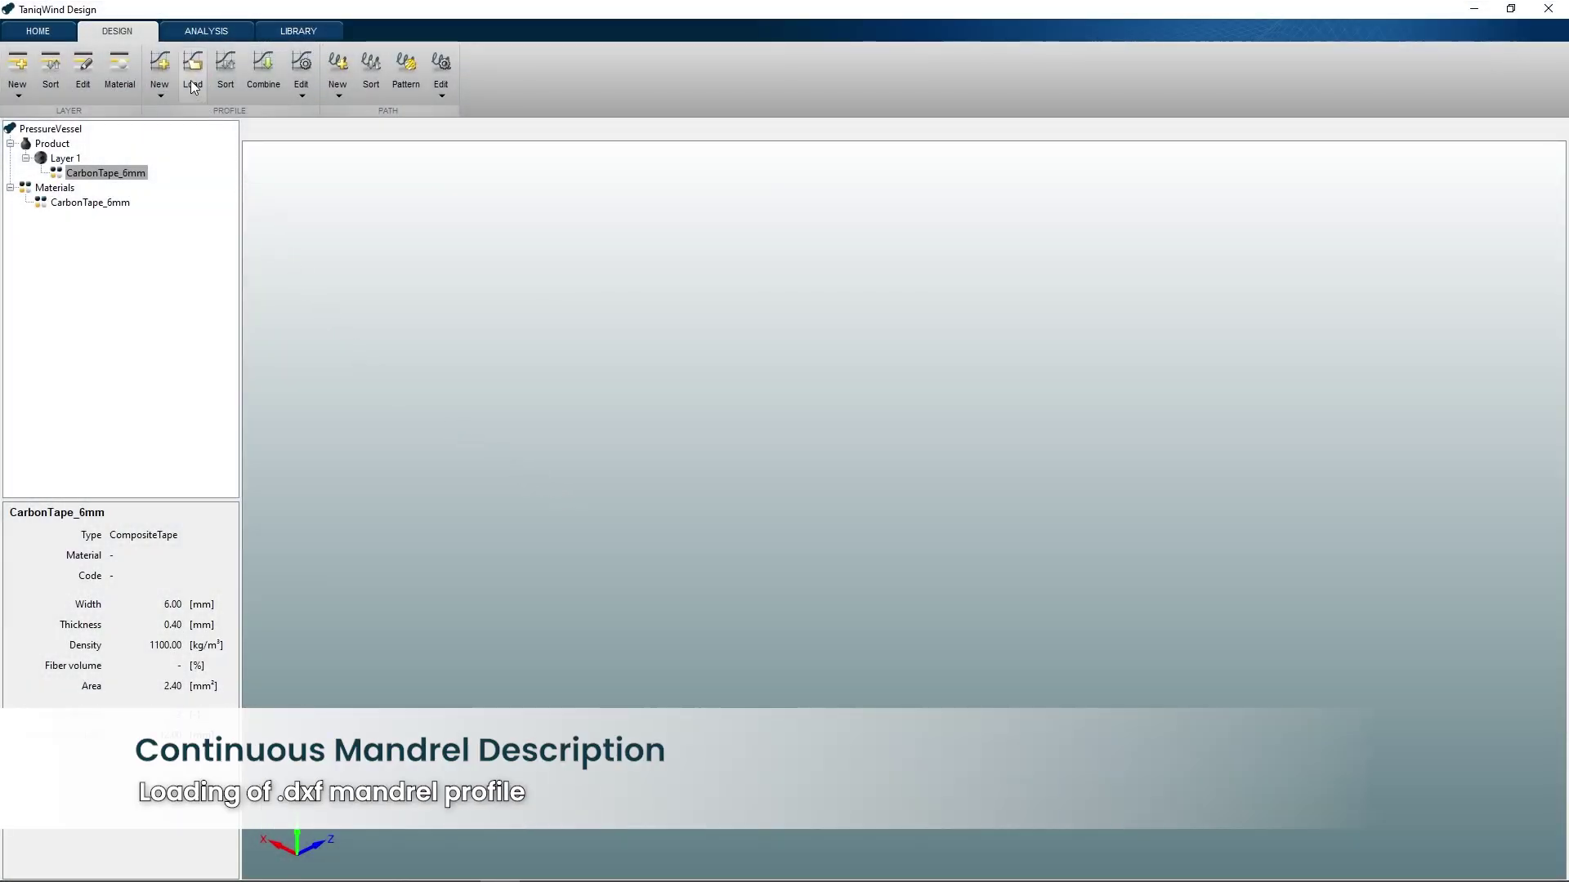
# Load Design_CPV_Innerliner.dxf from the Demo folder as Layer 1's mandrel profile.
pyautogui.click(192, 85)
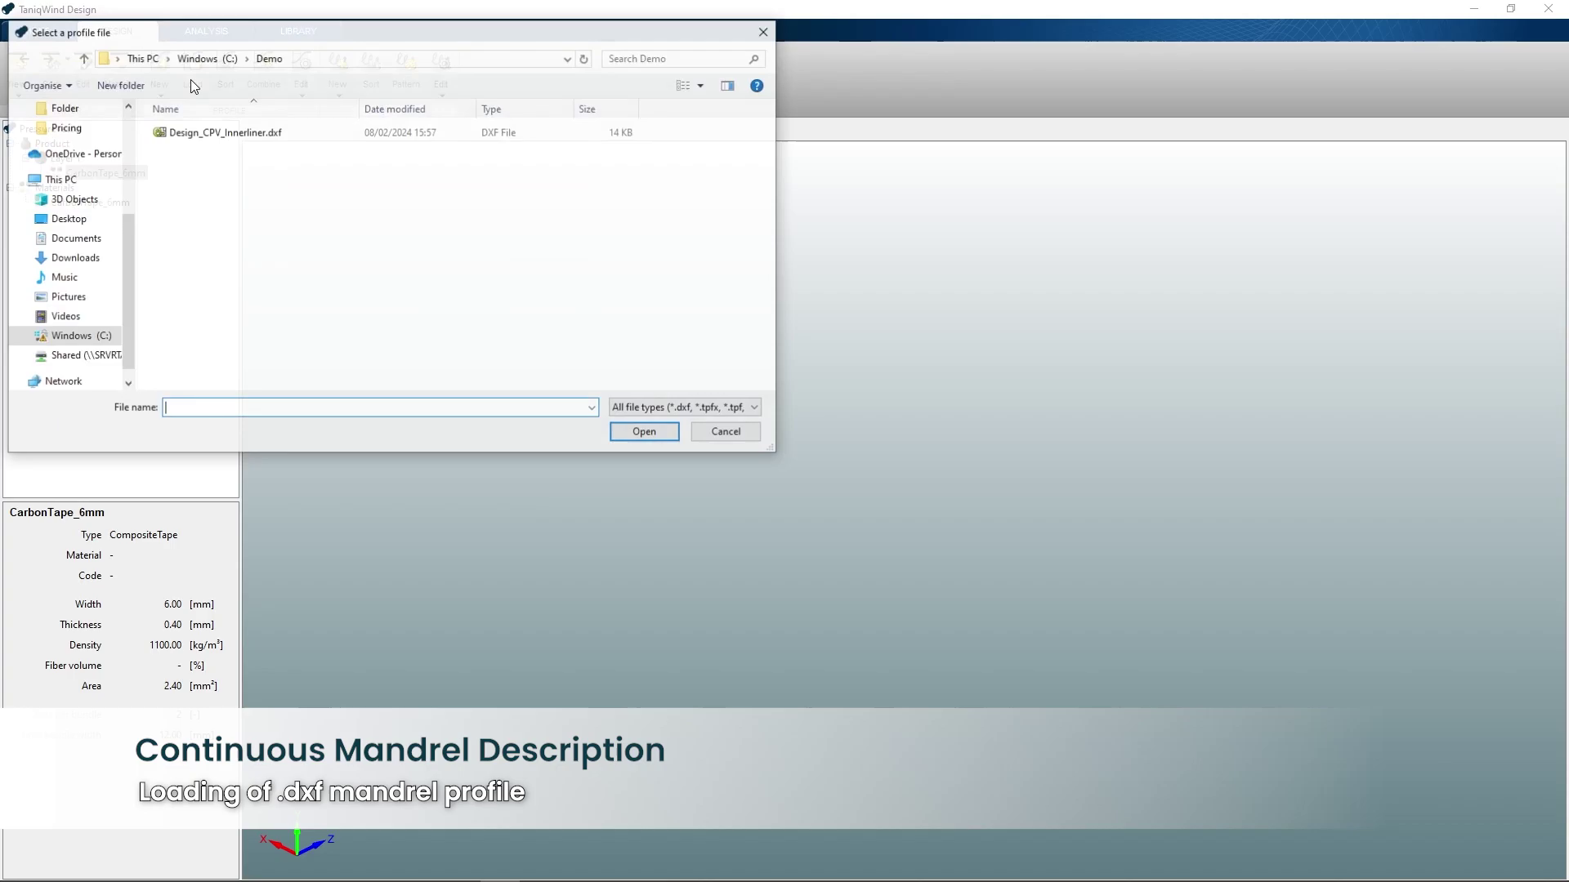
pyautogui.click(196, 131)
pyautogui.click(640, 430)
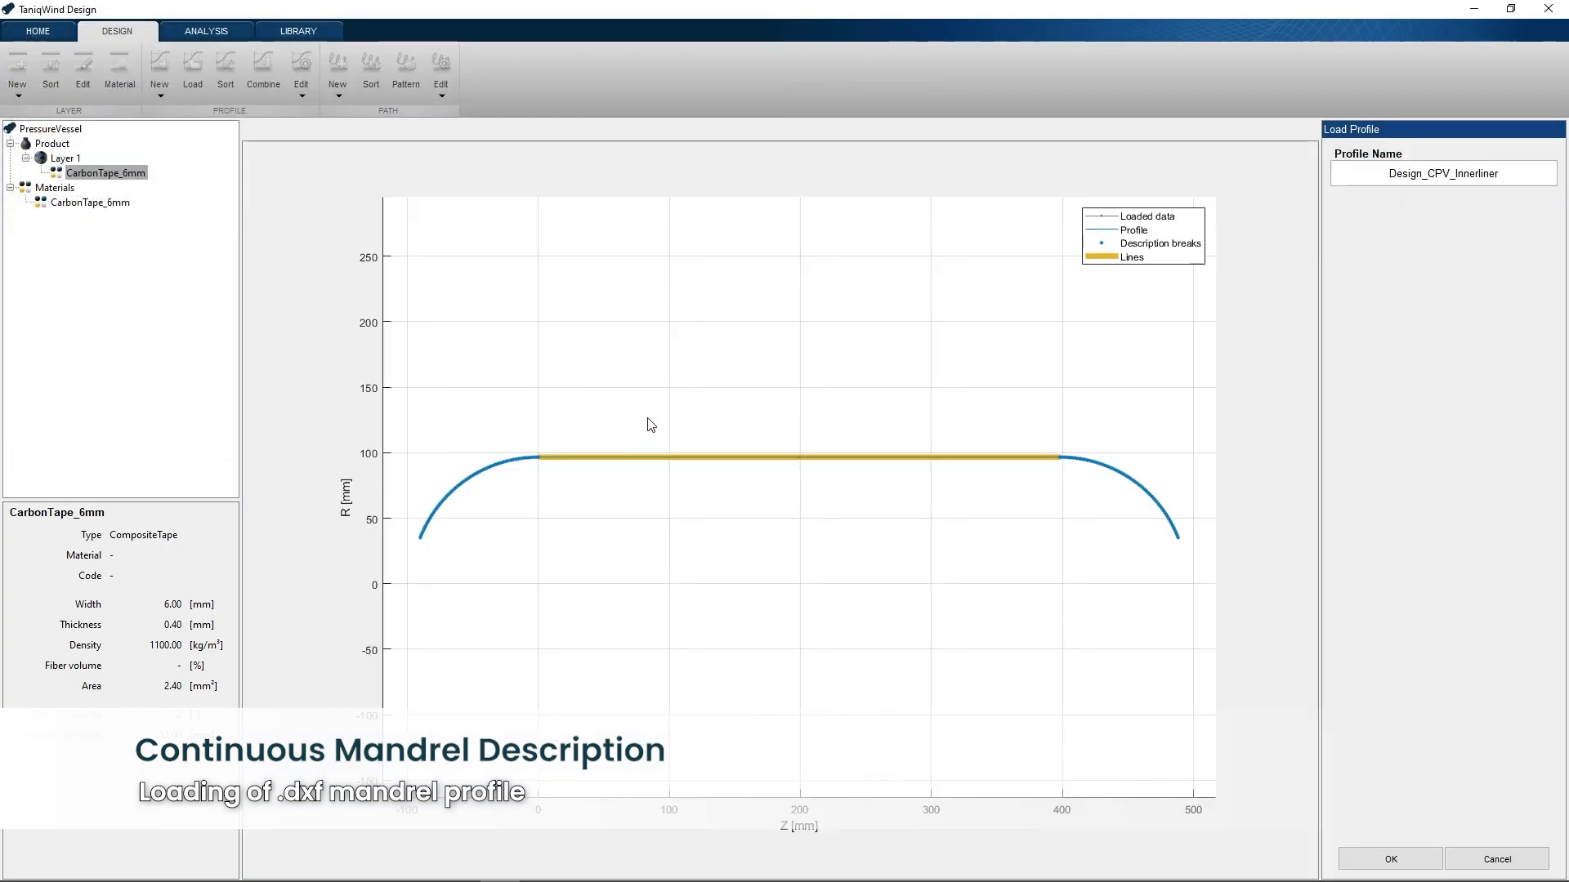
pyautogui.click(1362, 850)
pyautogui.moveTo(837, 587); pyautogui.dragTo(735, 559, button='middle')
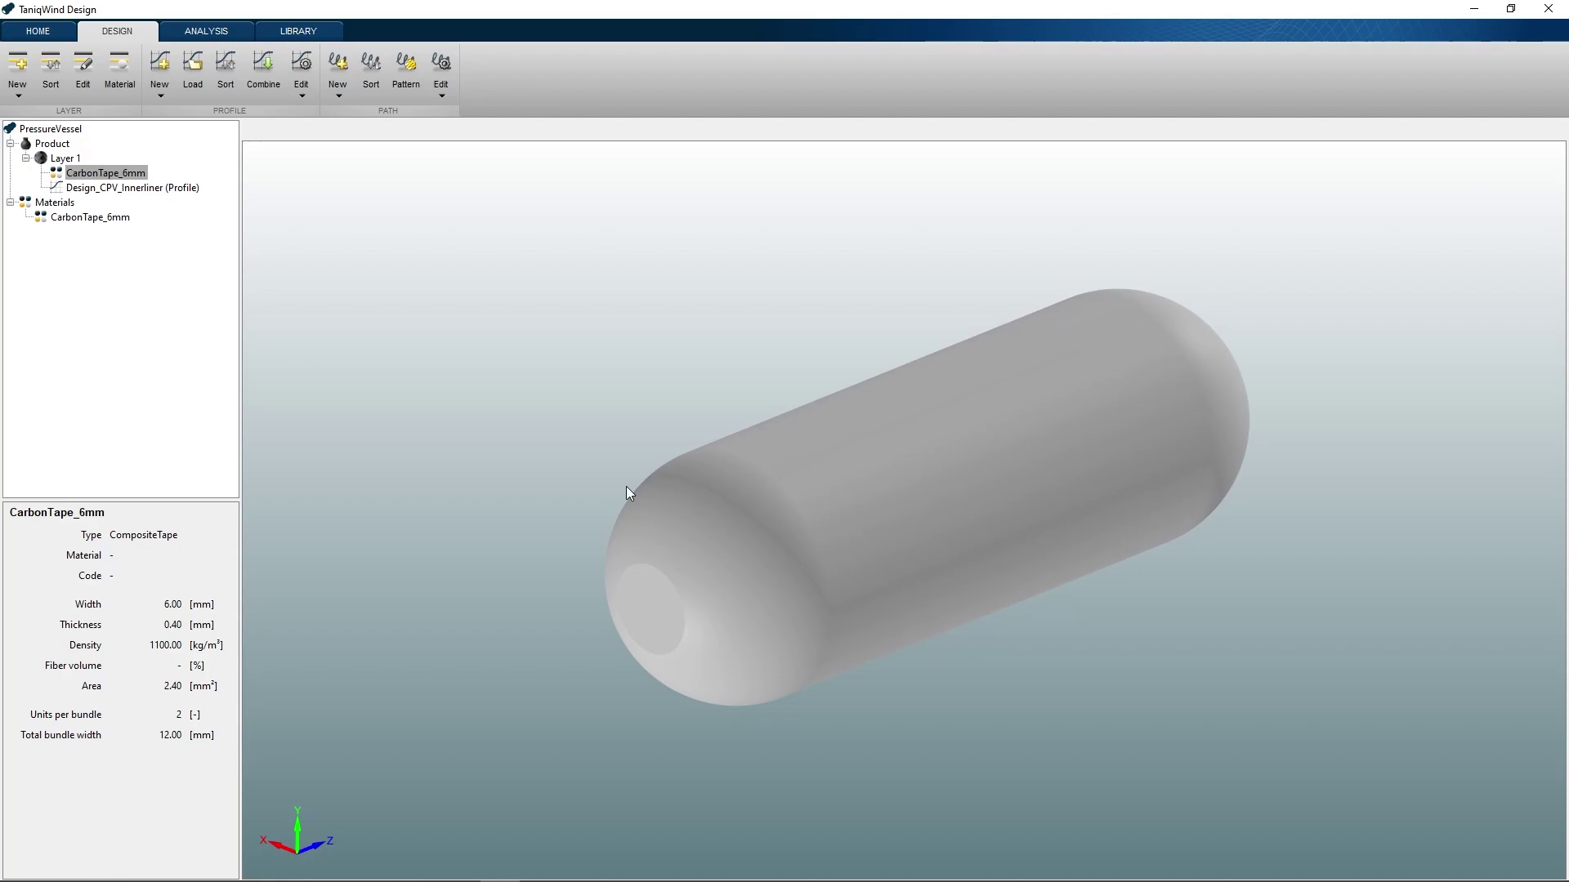
# Shift the Design_CPV_Innerliner profile along Z so its centre location is 0.
pyautogui.click(174, 190)
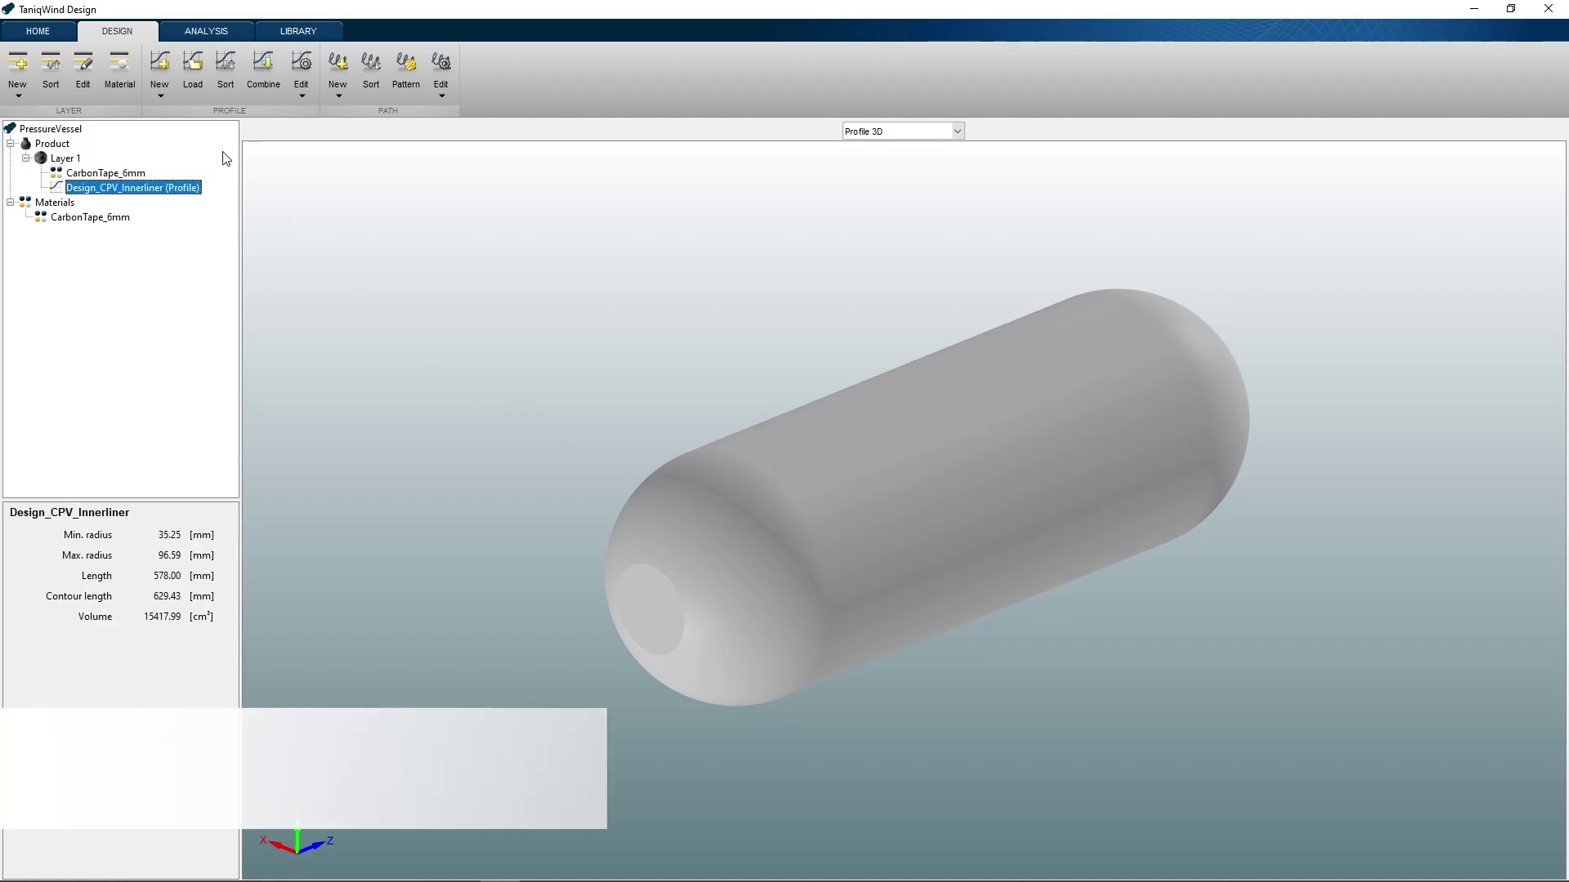
pyautogui.click(297, 75)
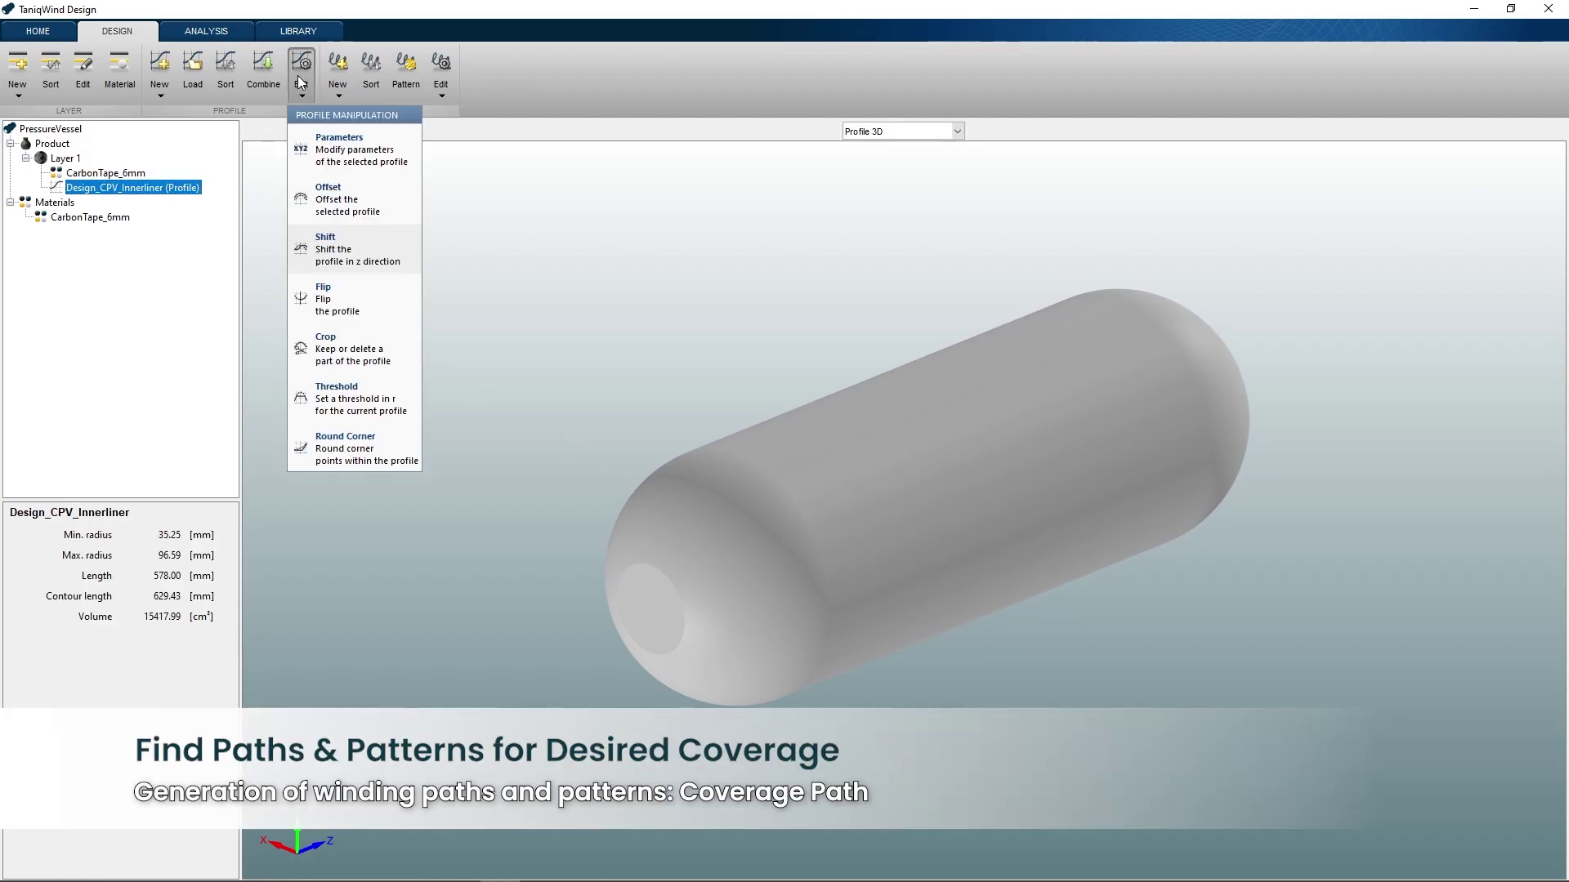
pyautogui.click(345, 258)
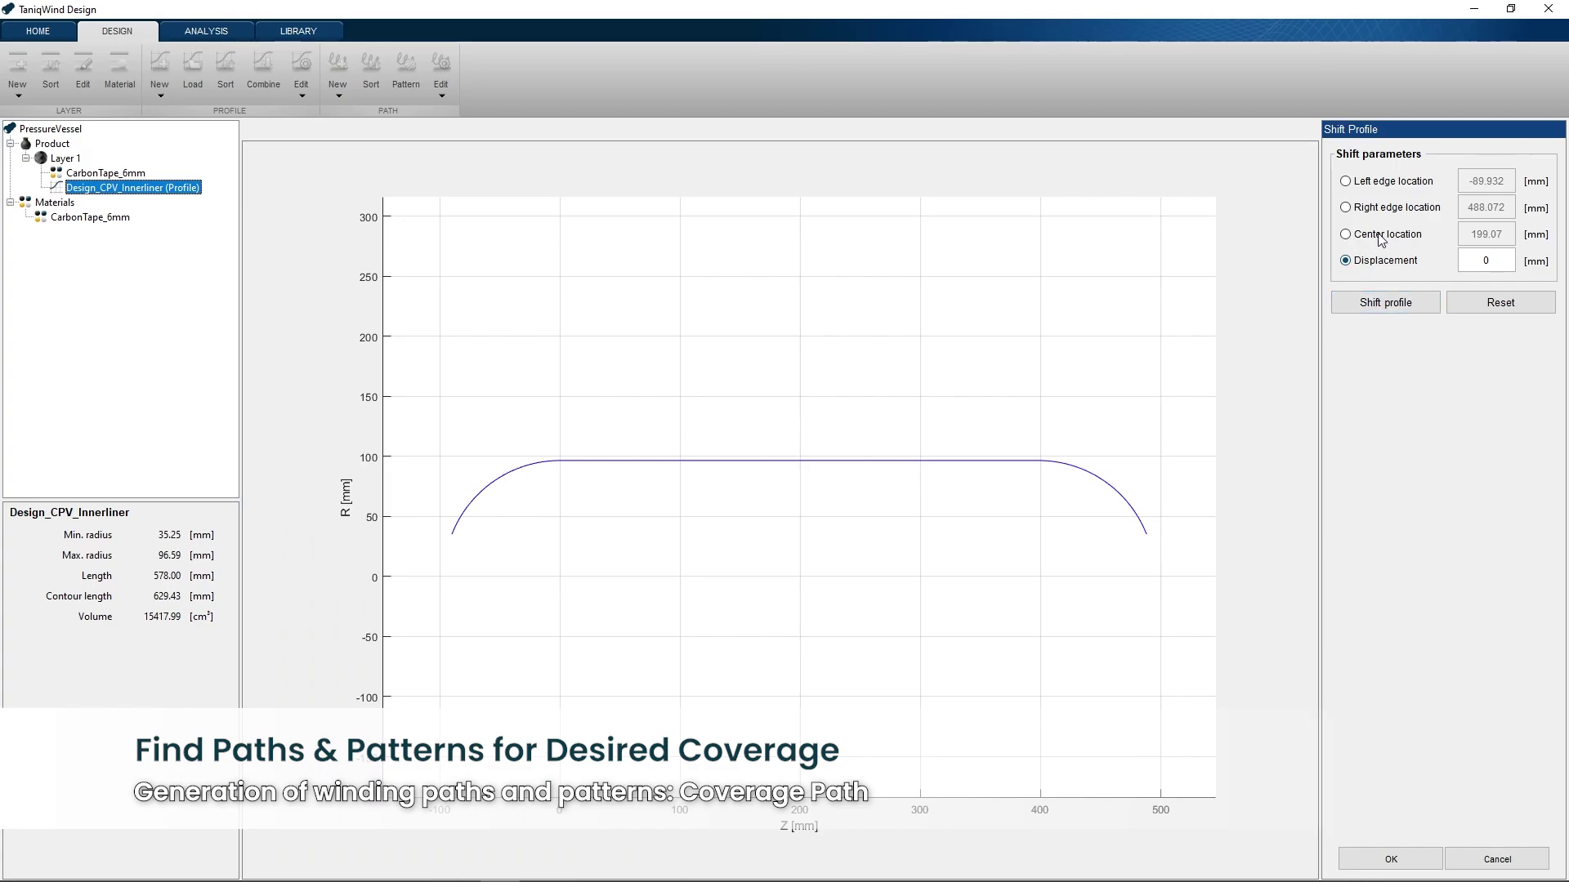
pyautogui.click(1379, 237)
pyautogui.doubleClick(1492, 234)
pyautogui.write('0')
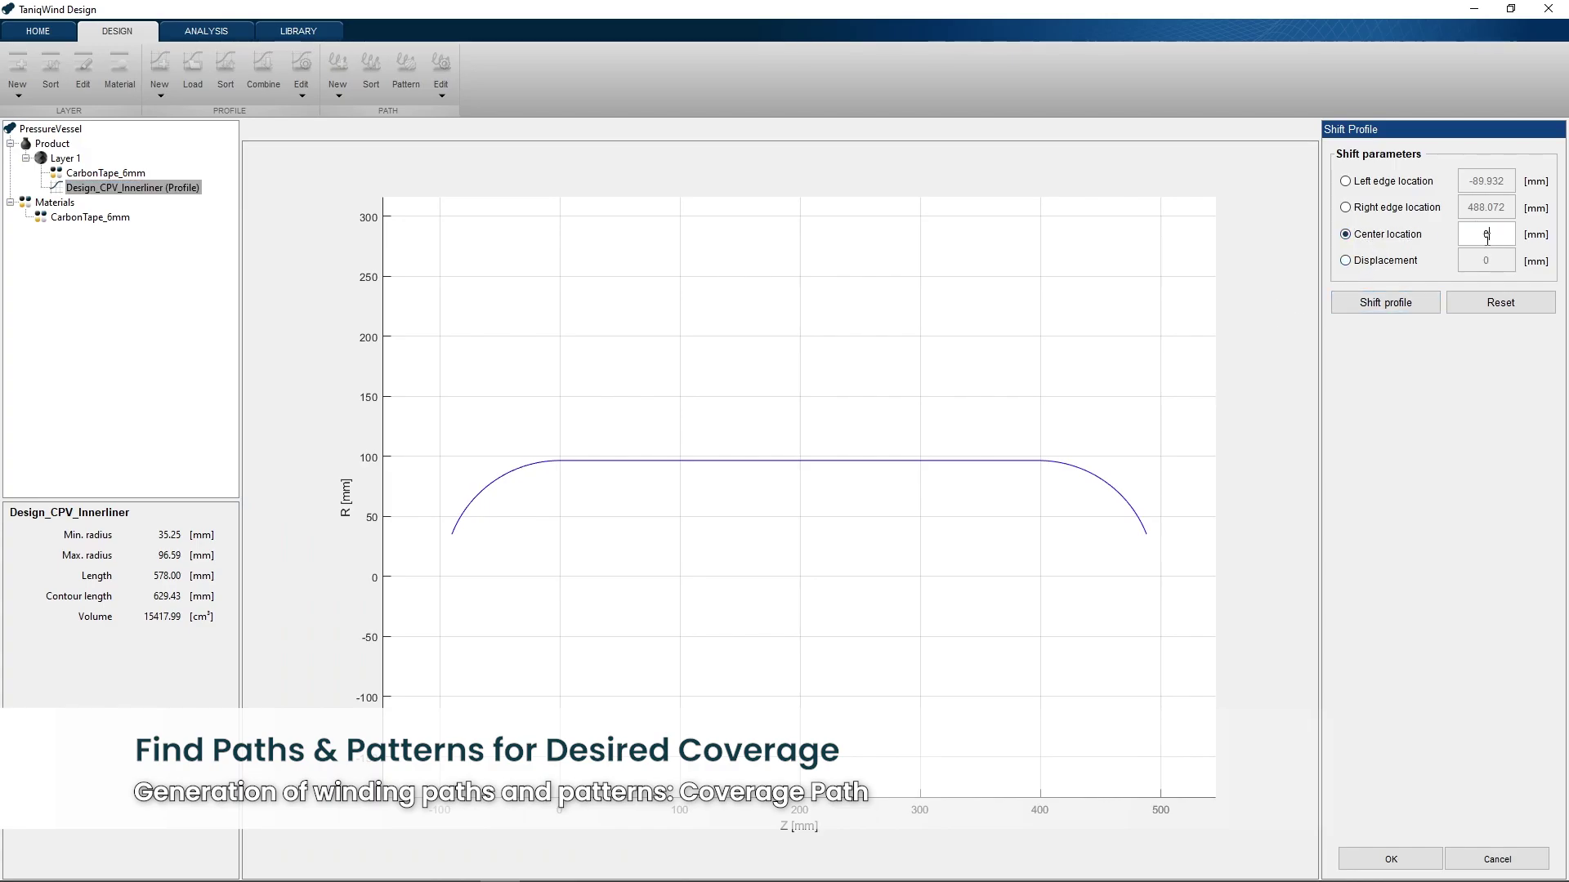
pyautogui.click(1387, 303)
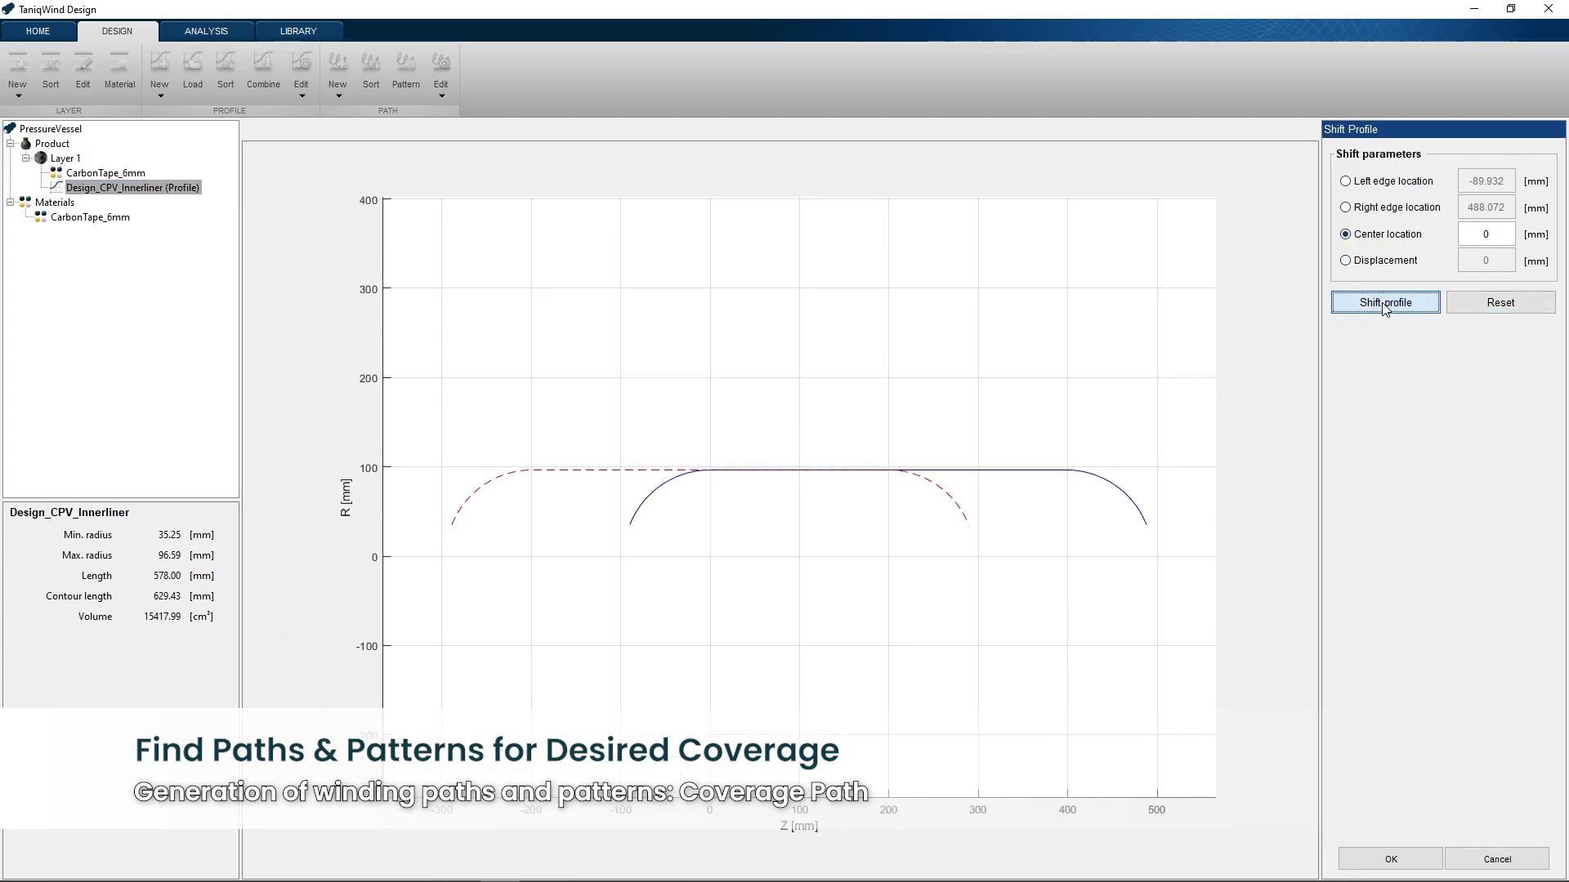
pyautogui.click(1376, 851)
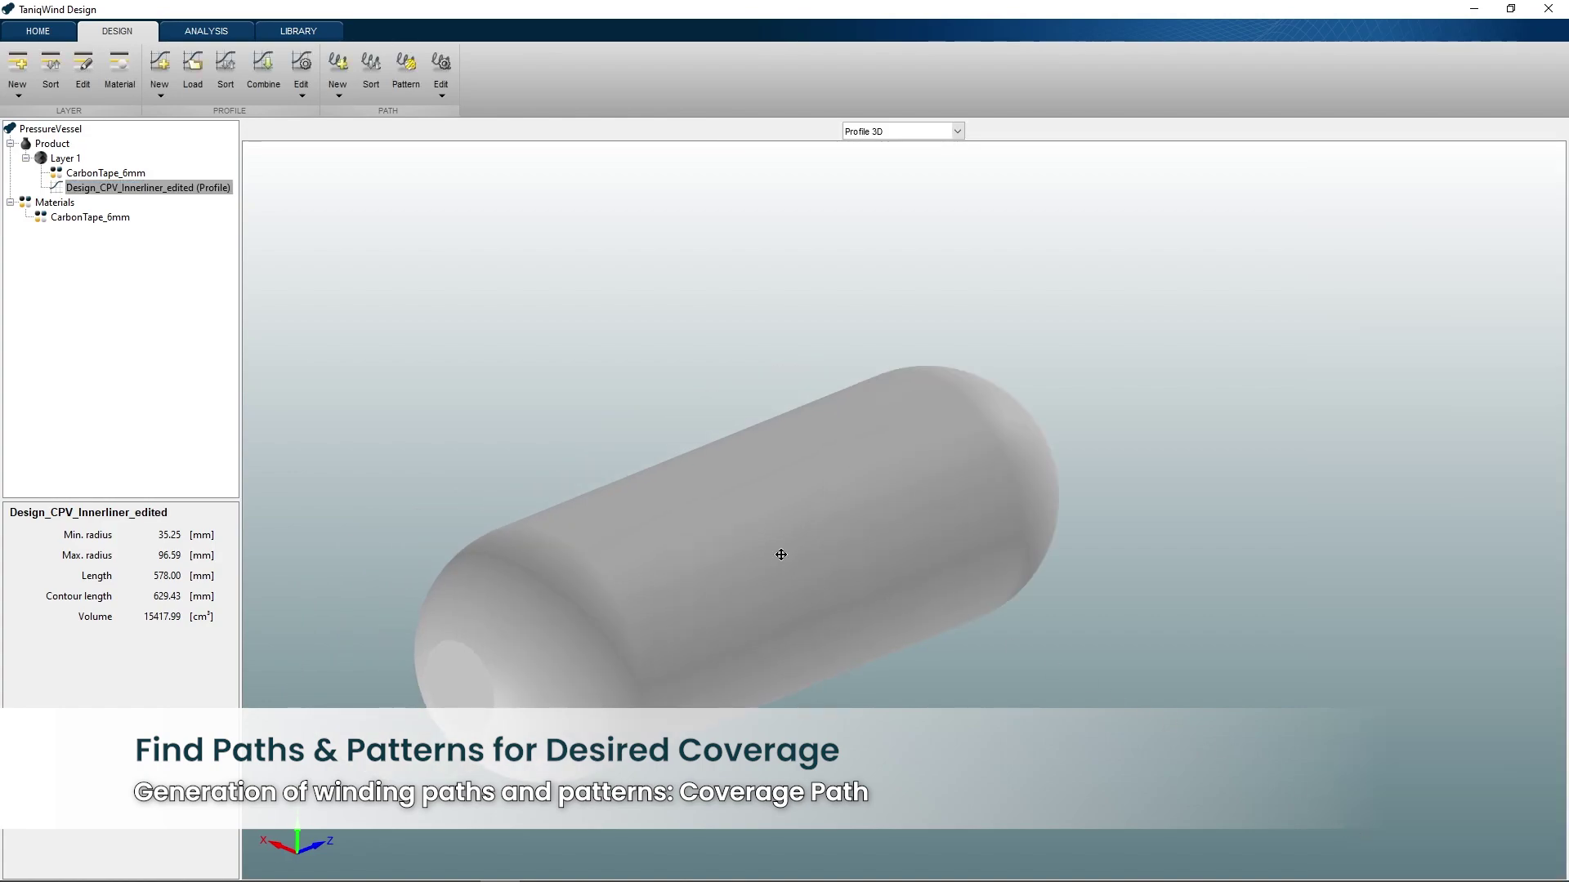
pyautogui.moveTo(781, 555); pyautogui.dragTo(752, 462)
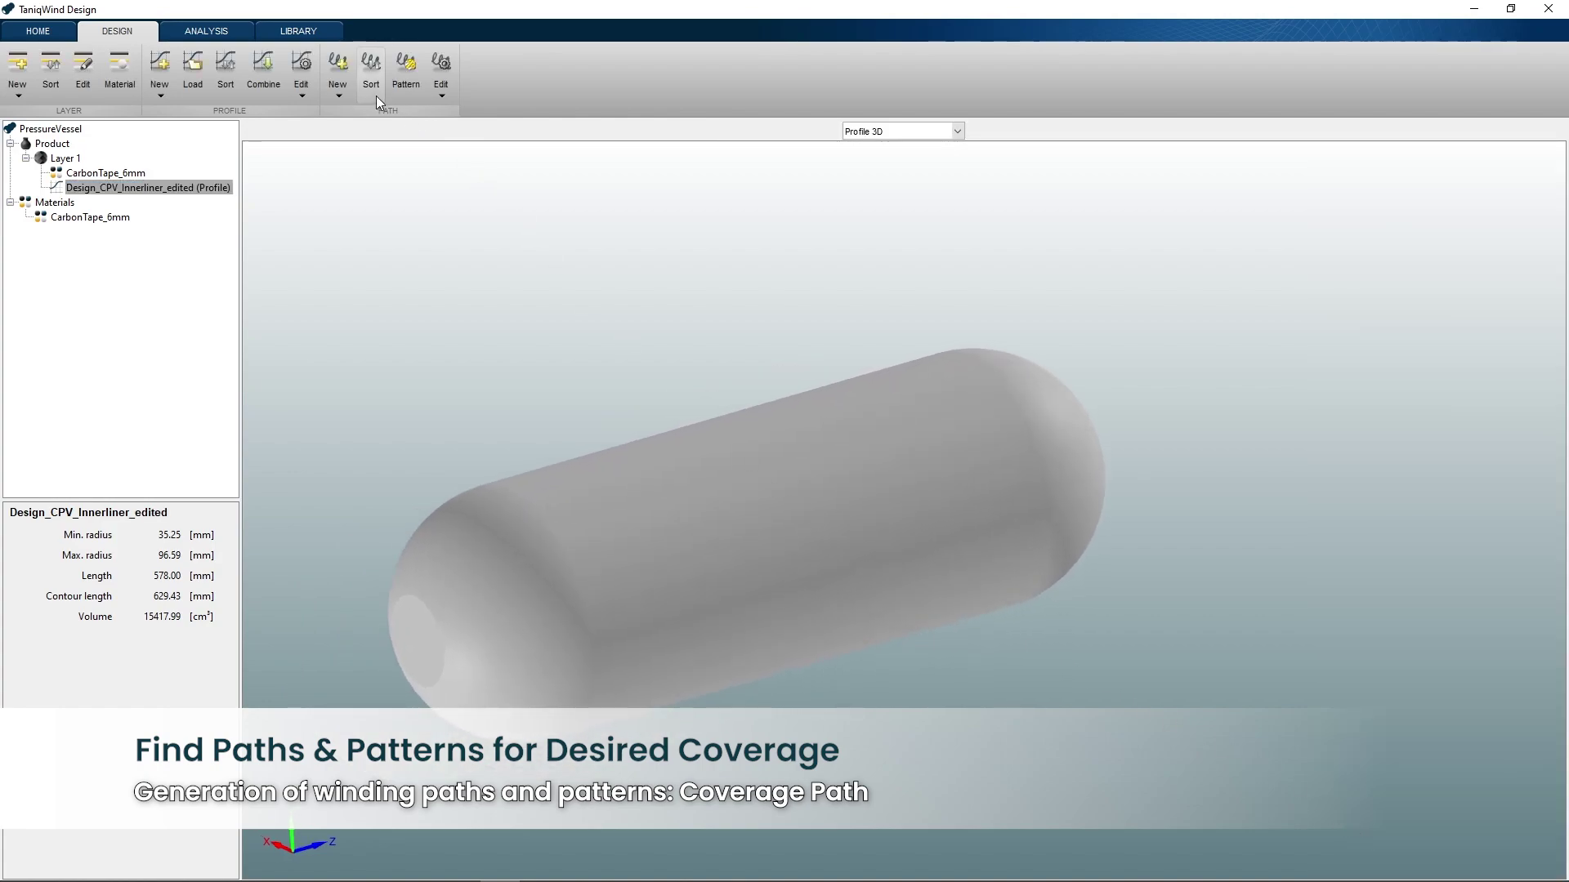
# Compute winding patterns for a new coverage path at 25° and 200% desired coverage.
pyautogui.click(347, 72)
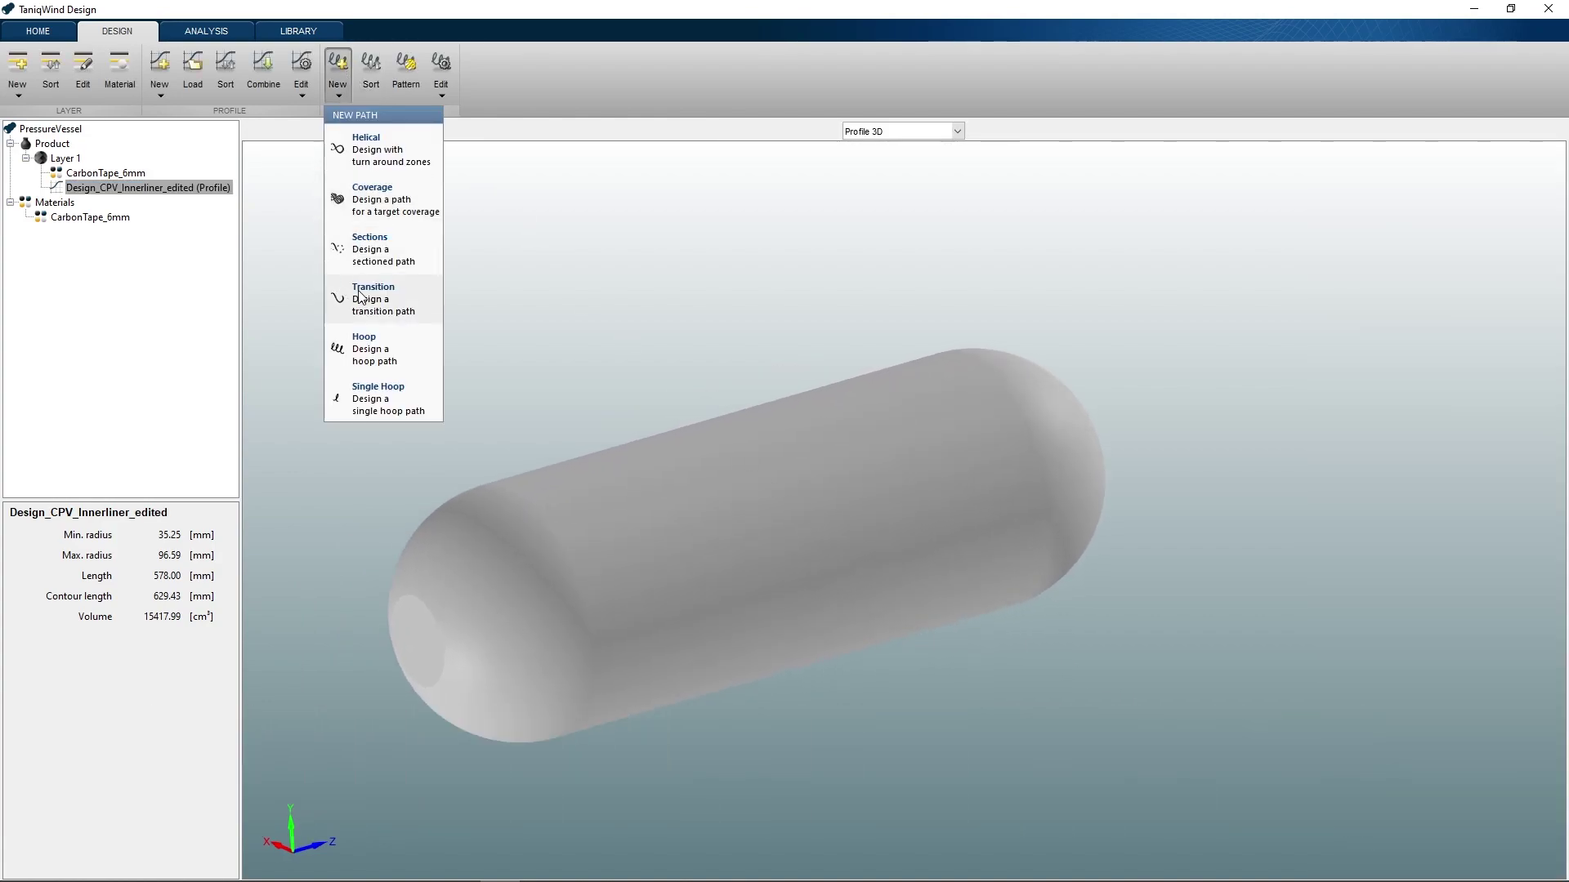
pyautogui.click(365, 199)
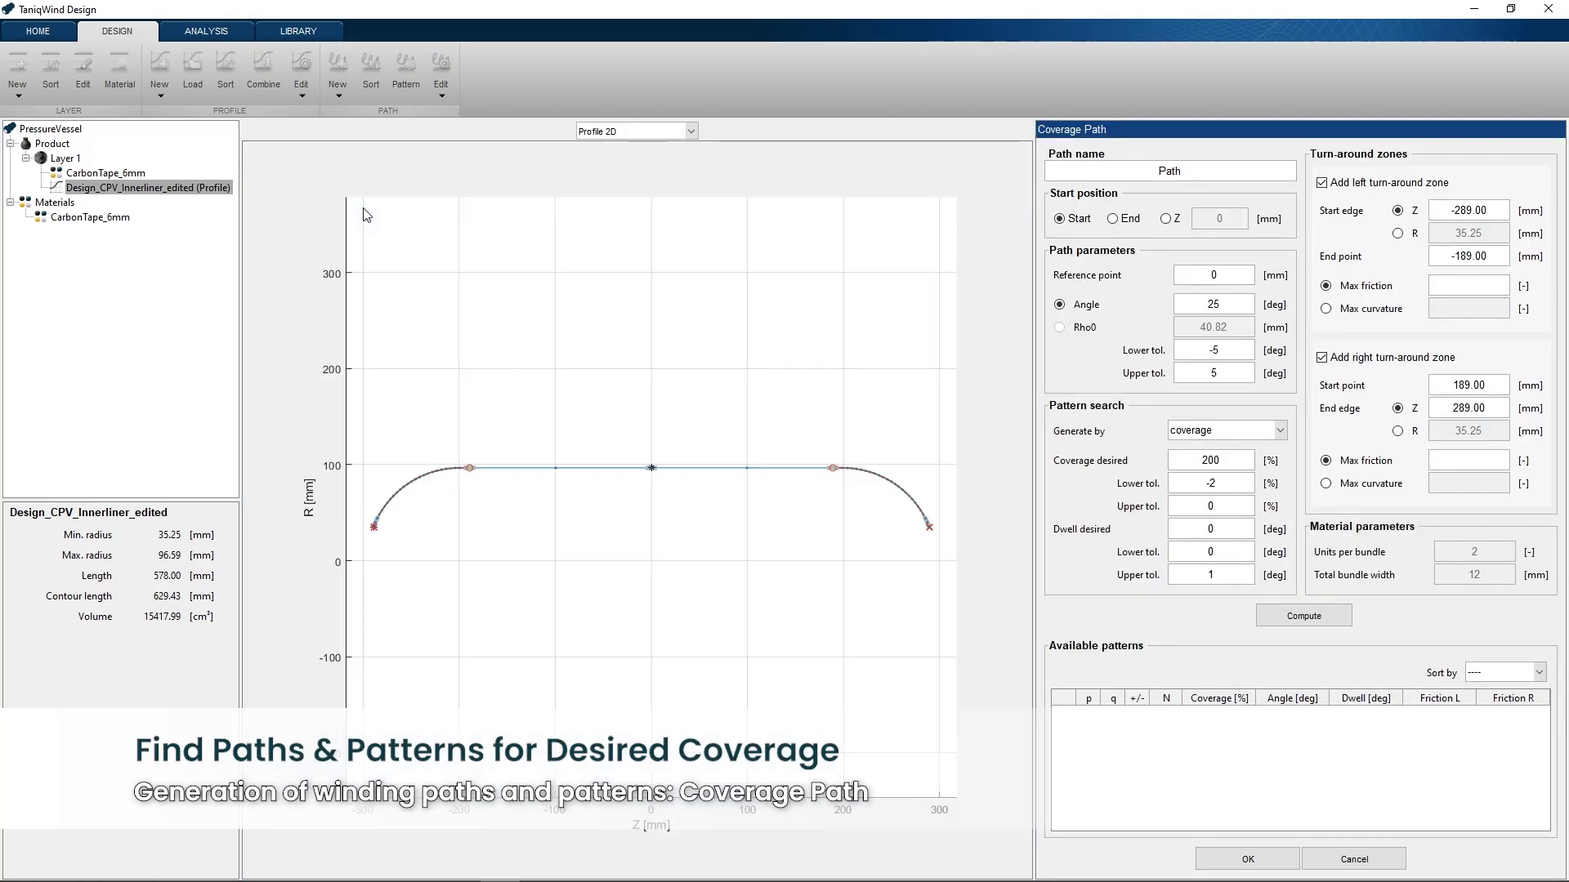
pyautogui.scroll(1, 446, 456)
pyautogui.scroll(1, 457, 487)
pyautogui.scroll(1, 490, 487)
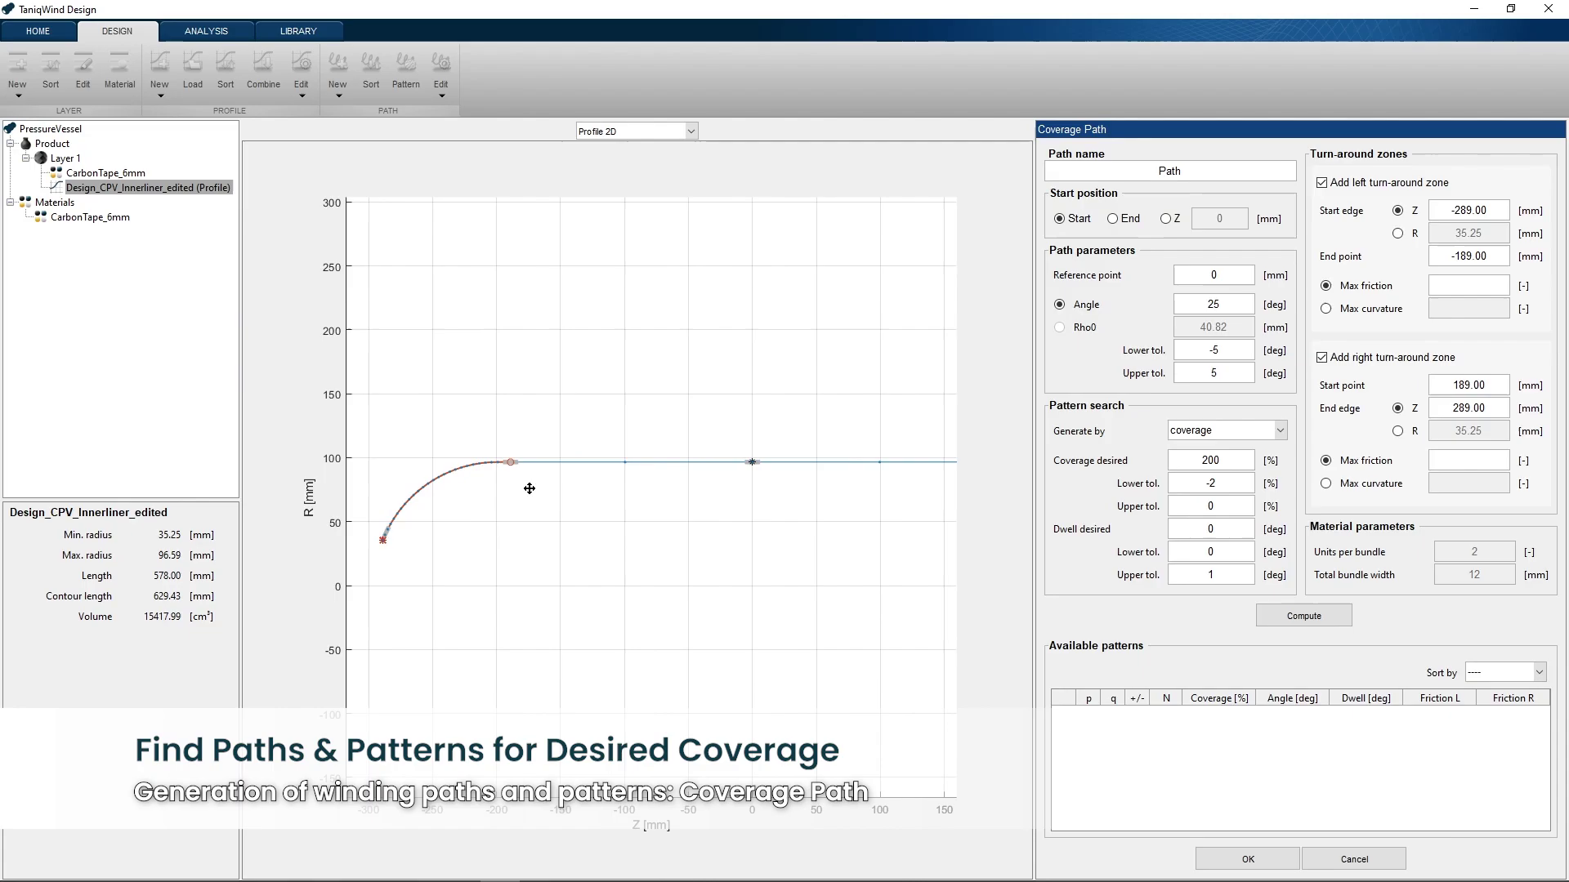
pyautogui.scroll(-1, 719, 510)
pyautogui.scroll(1, 691, 501)
pyautogui.scroll(1, 817, 490)
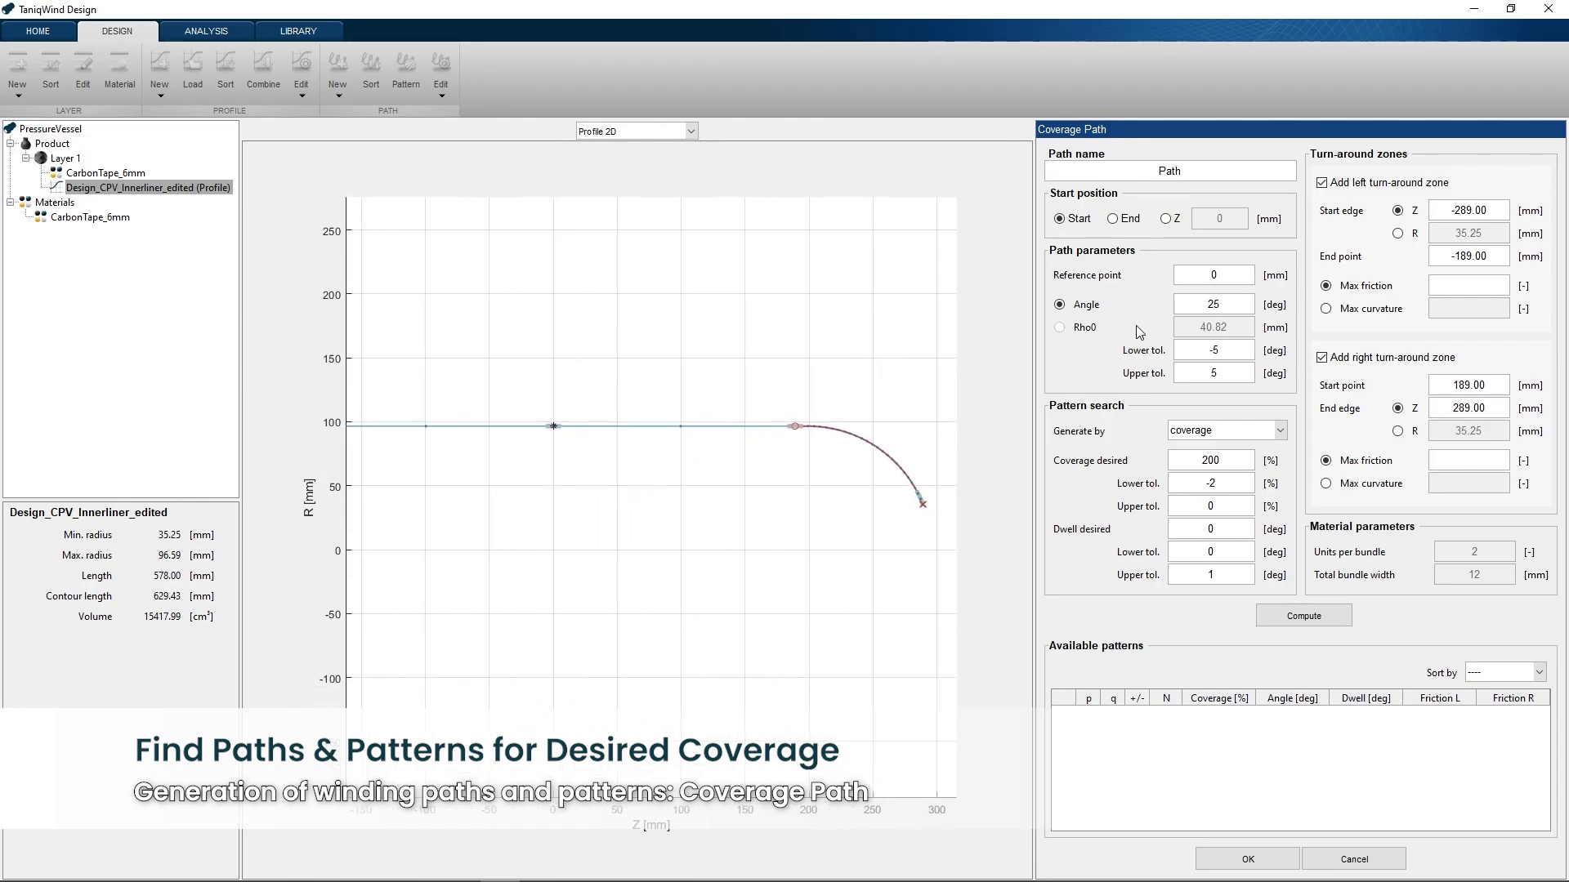
pyautogui.scroll(1, 890, 449)
pyautogui.scroll(-1, 891, 449)
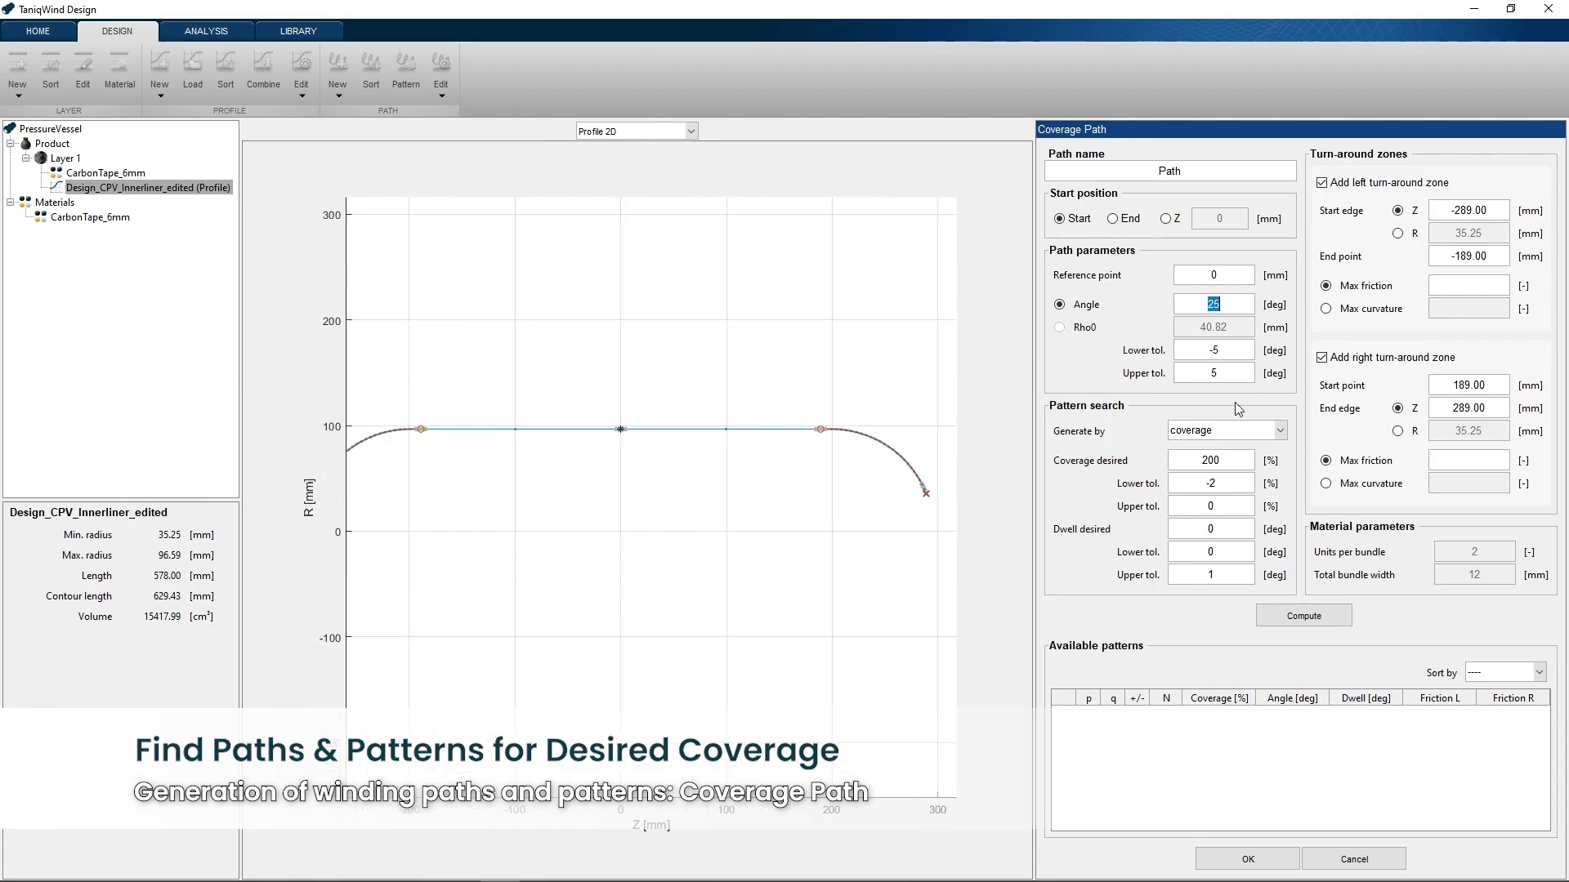
pyautogui.doubleClick(1201, 459)
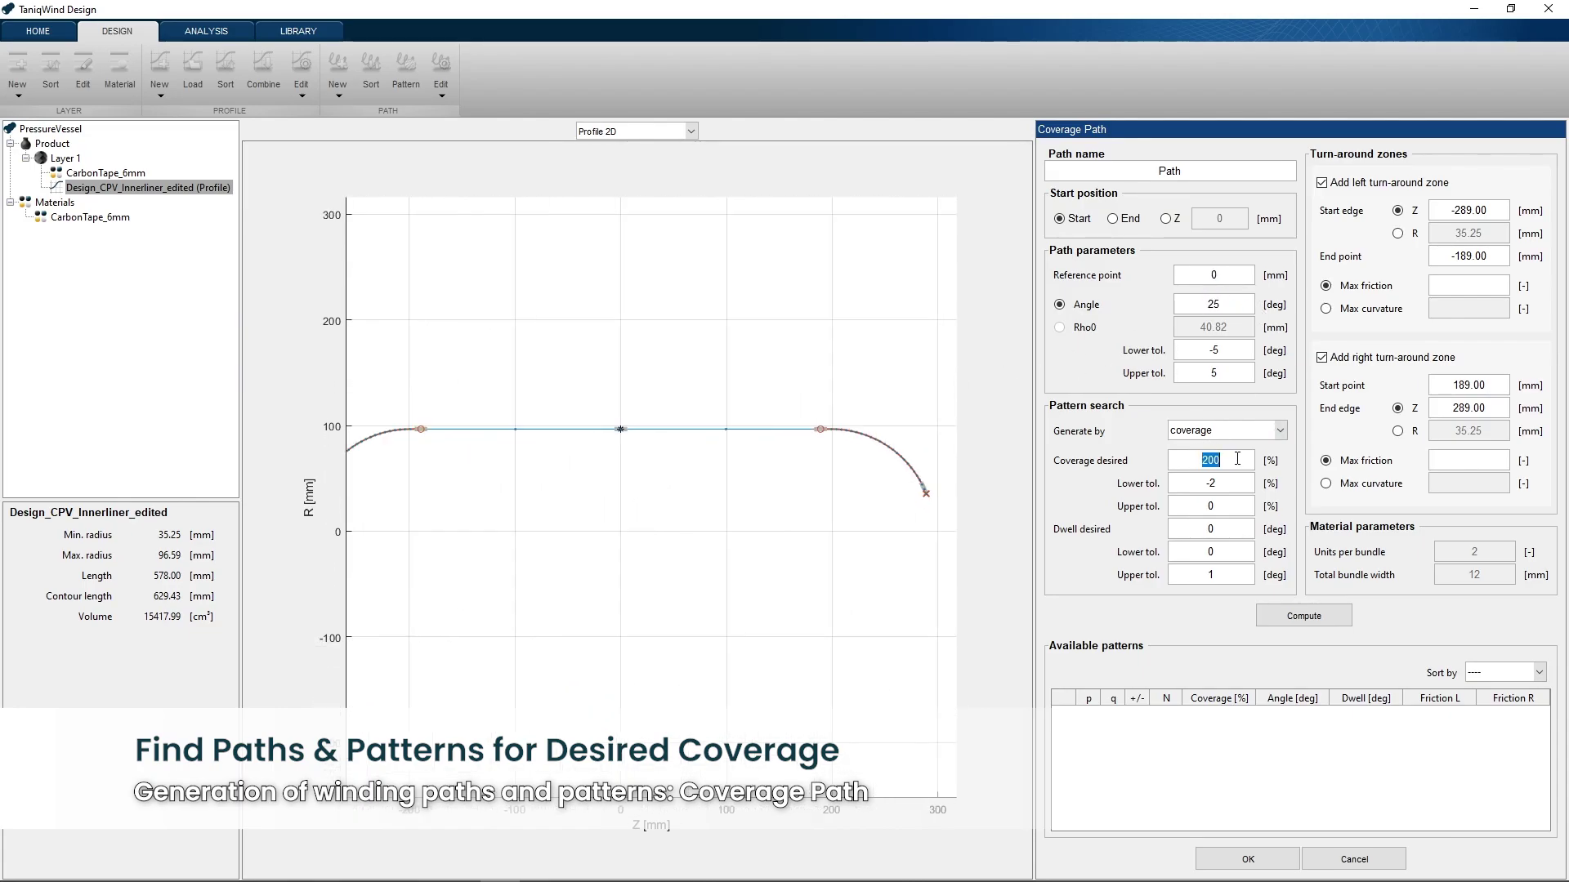
pyautogui.click(1330, 617)
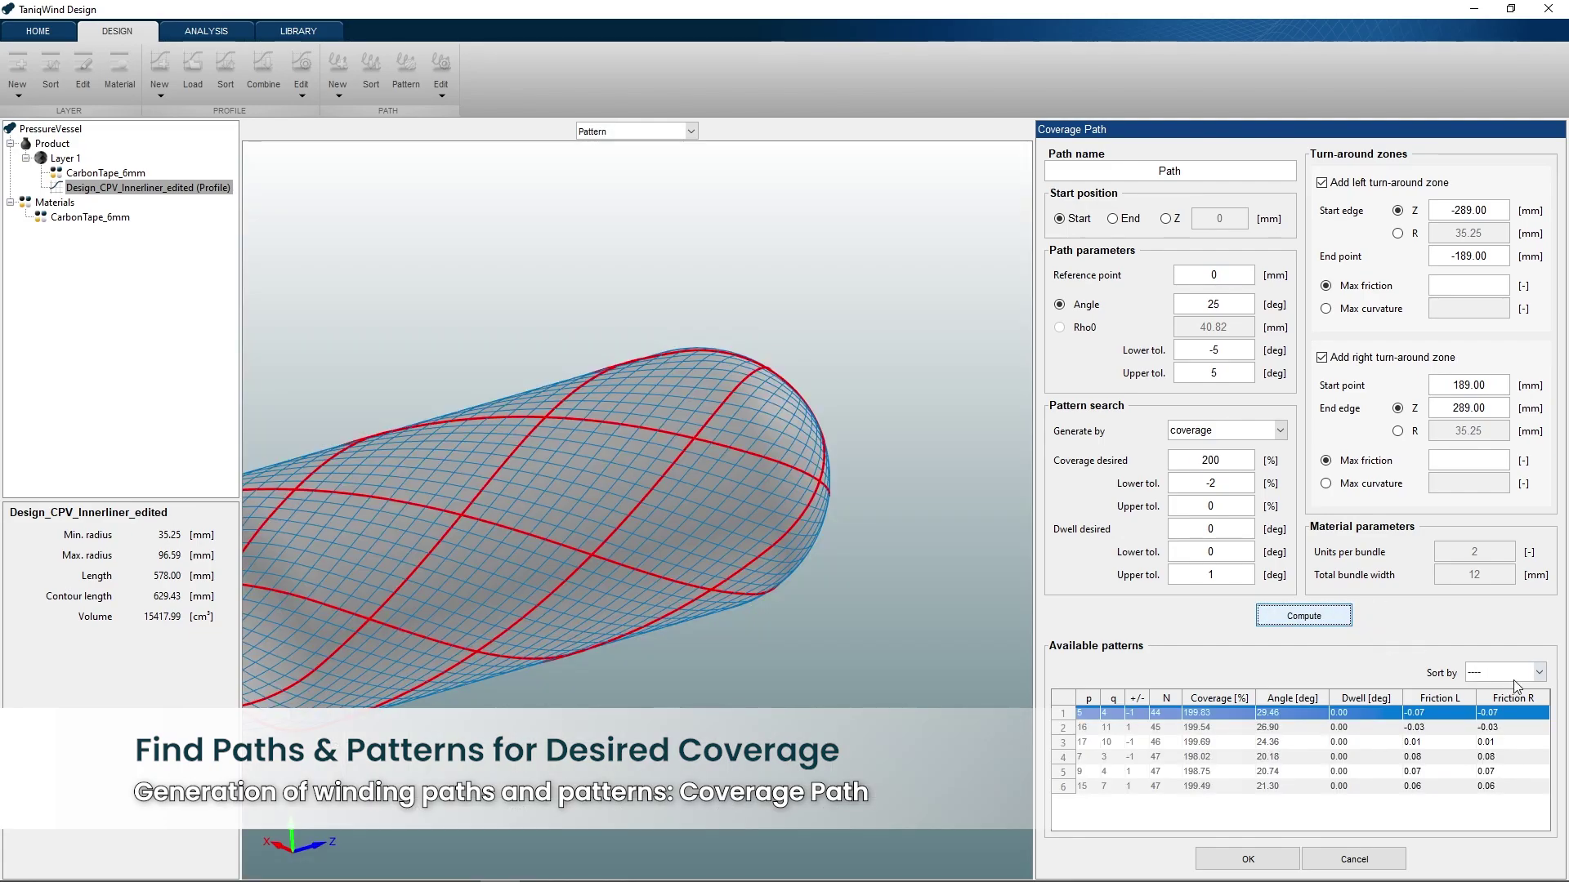
# Sort the candidate patterns by p and show the vessel as tape bands.
pyautogui.click(1515, 685)
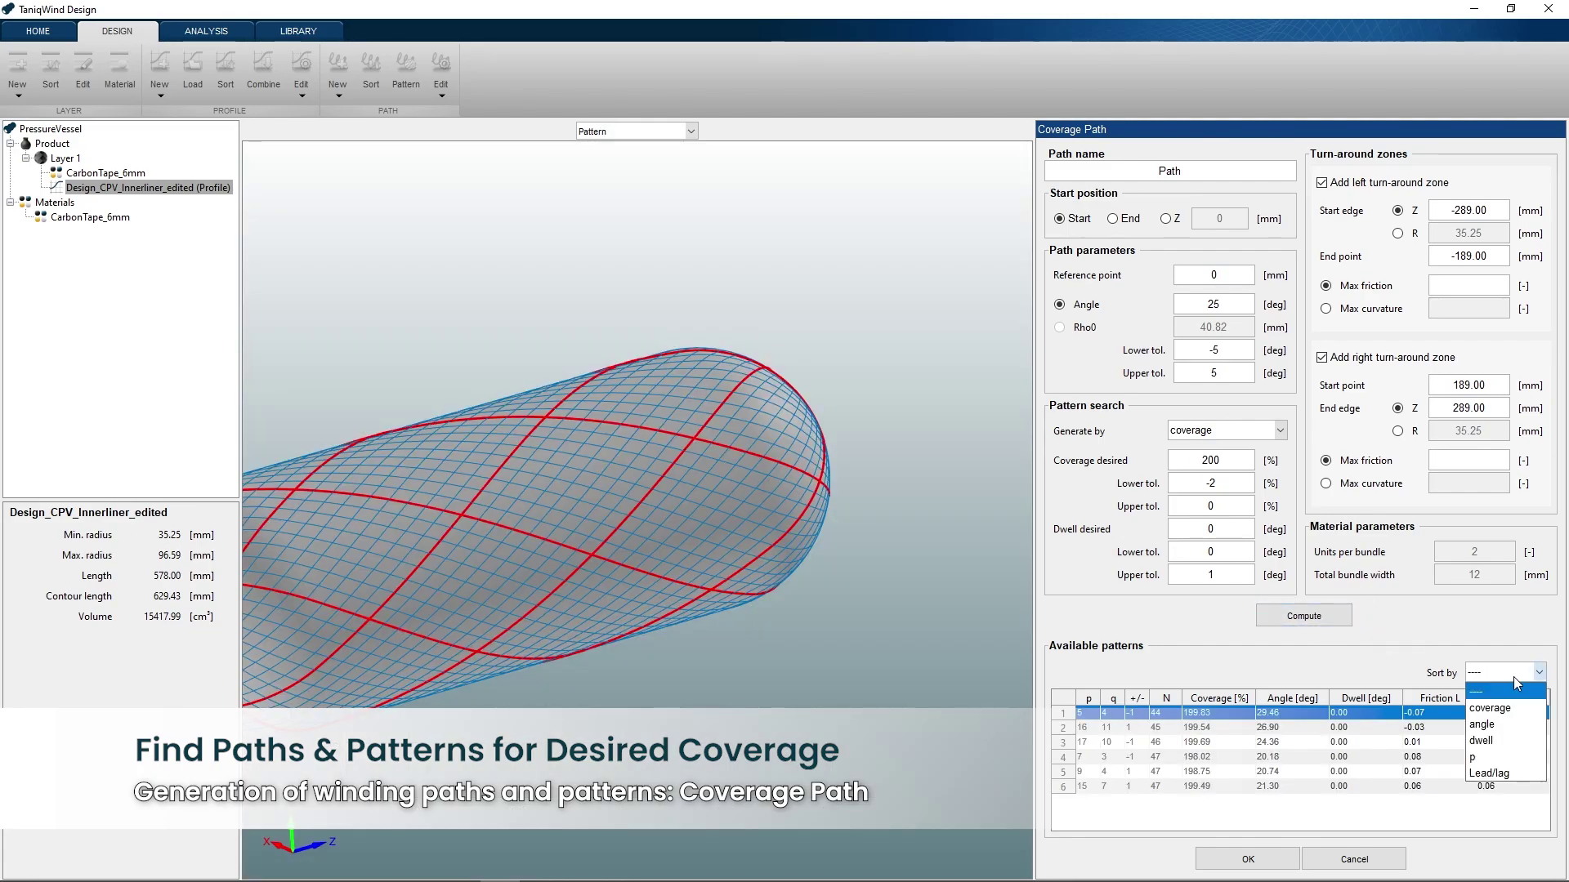
pyautogui.click(1486, 758)
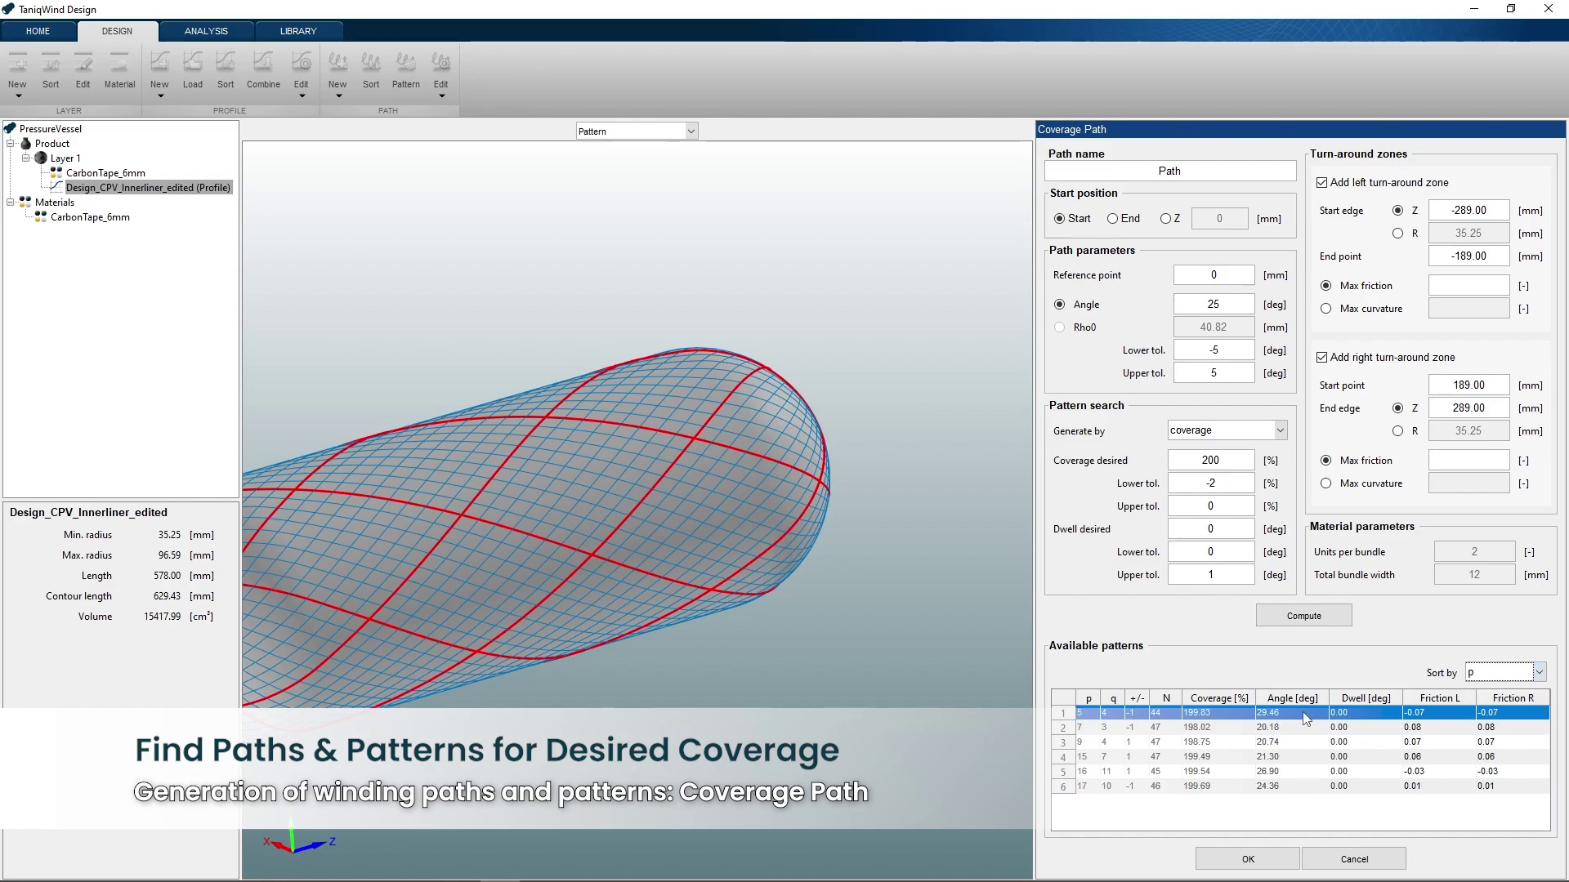
pyautogui.click(625, 129)
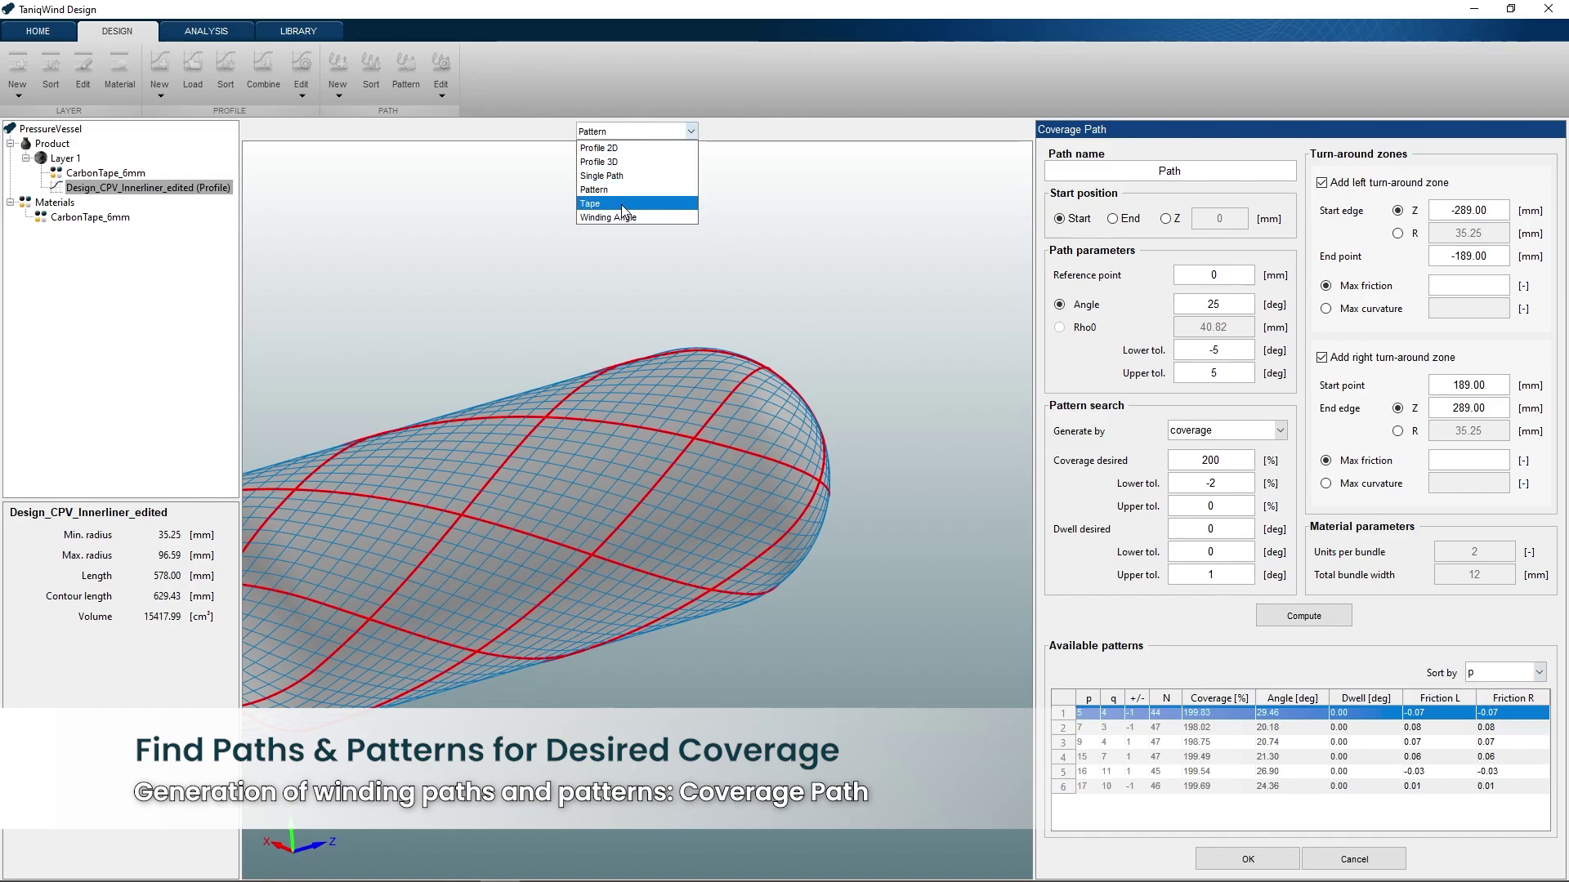
pyautogui.click(621, 204)
pyautogui.moveTo(548, 463); pyautogui.dragTo(902, 551, button='middle')
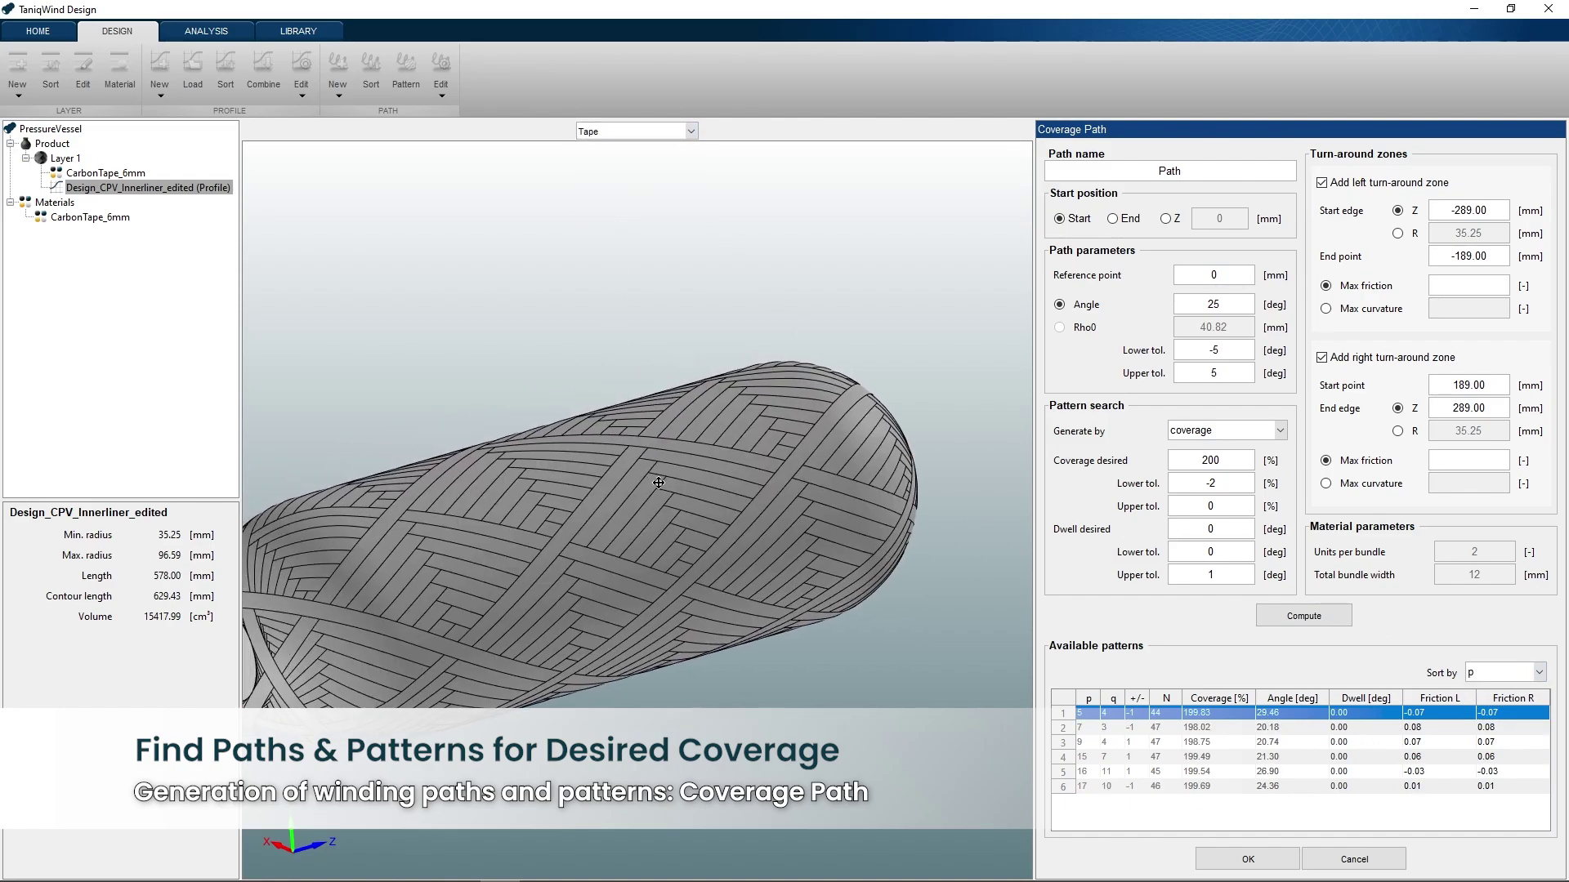
# Preview the top patterns and create the path with the 5/4-Lag pattern.
pyautogui.click(1126, 728)
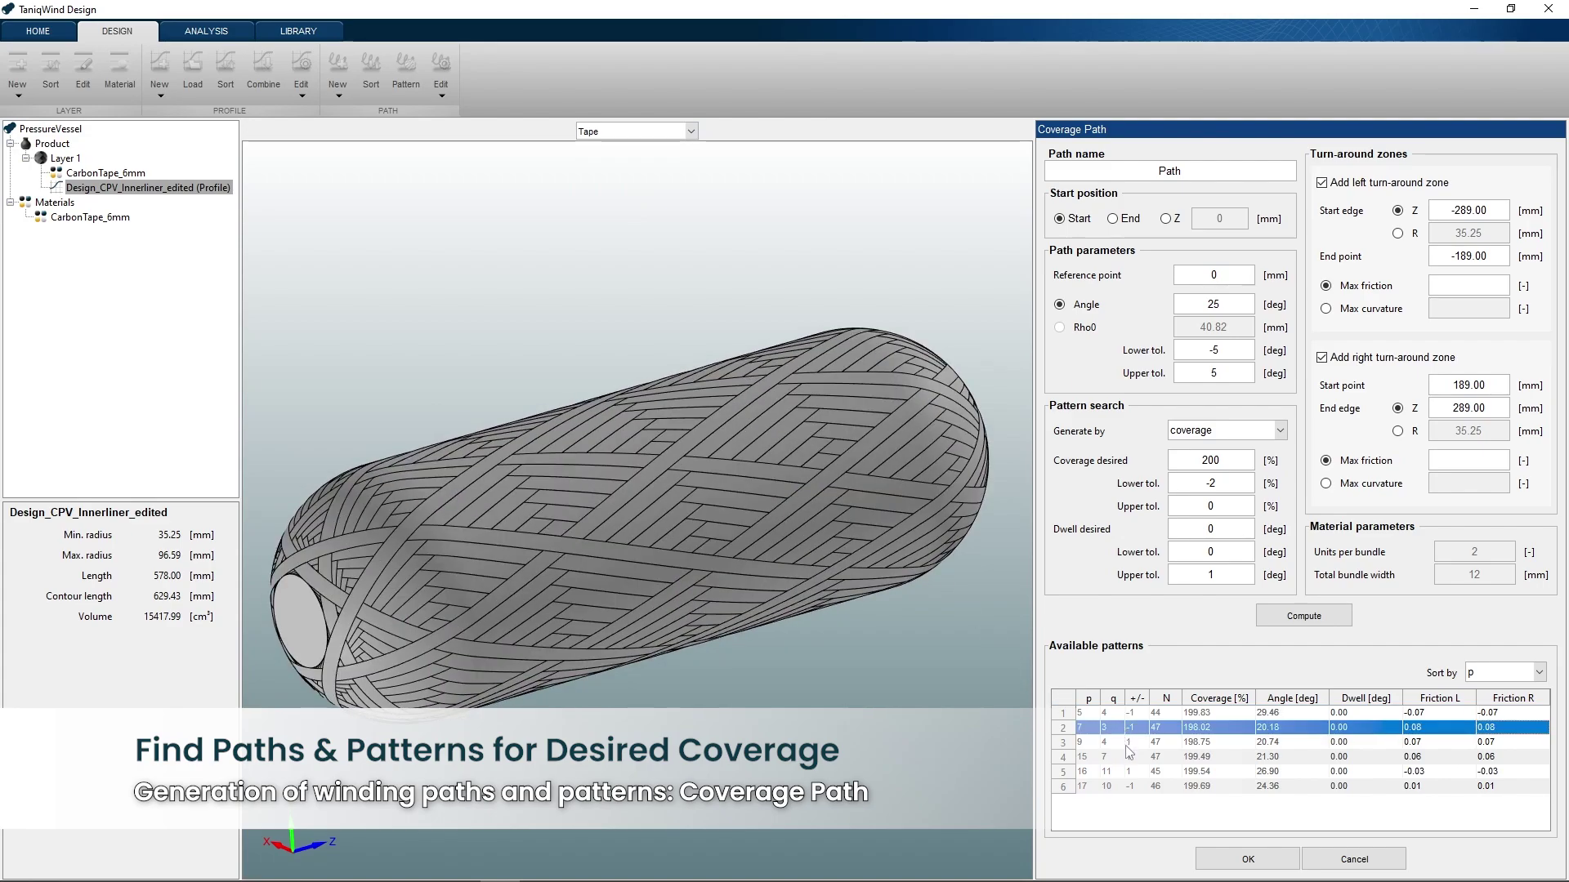
pyautogui.click(1127, 744)
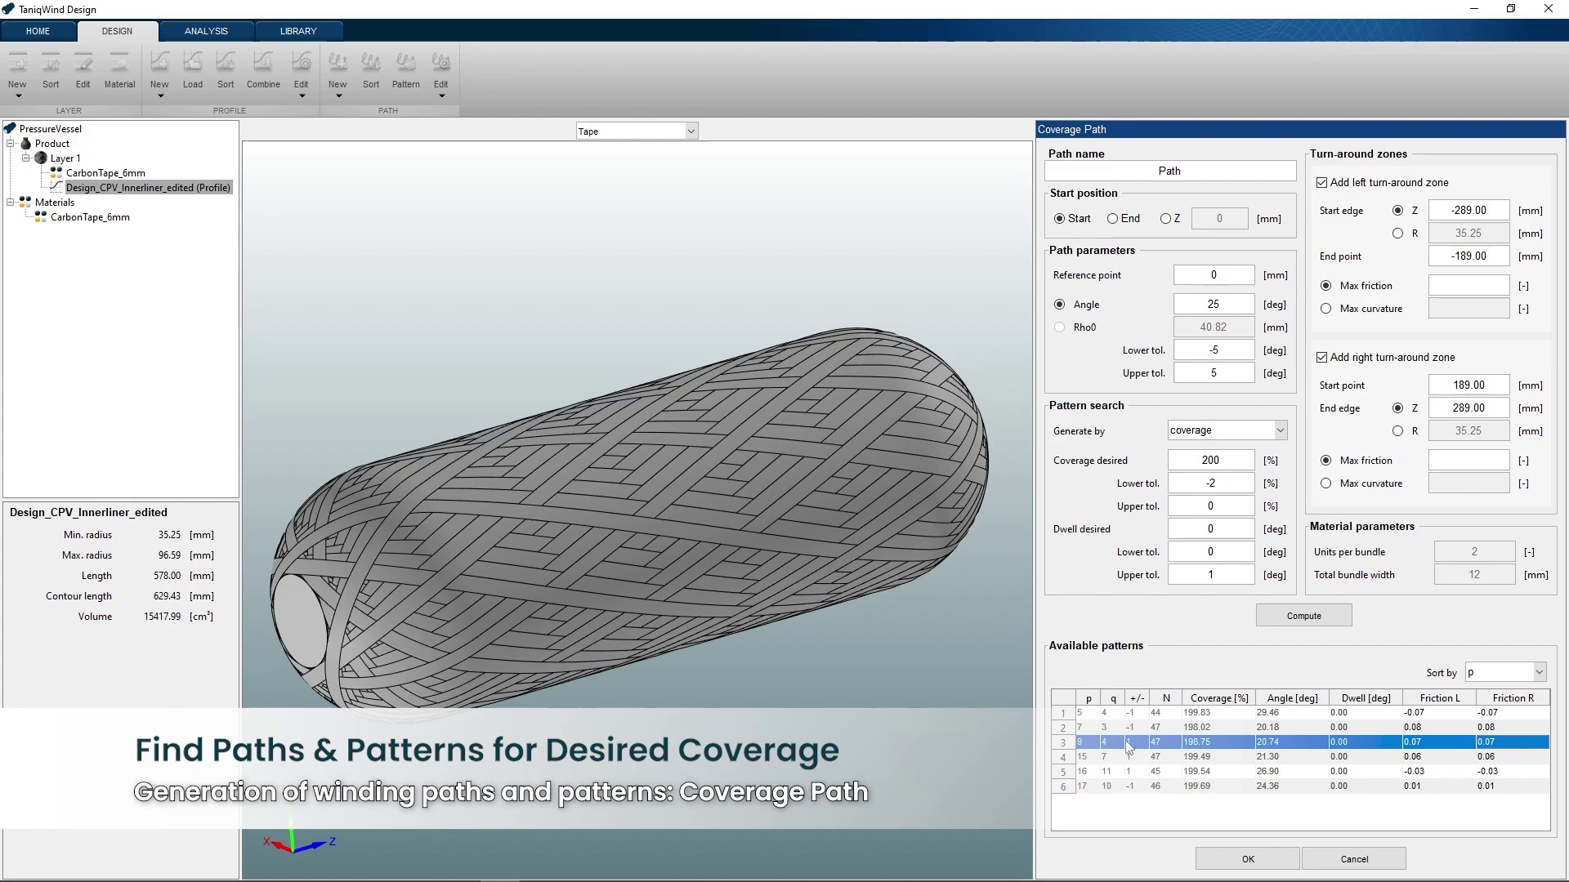
pyautogui.click(1128, 714)
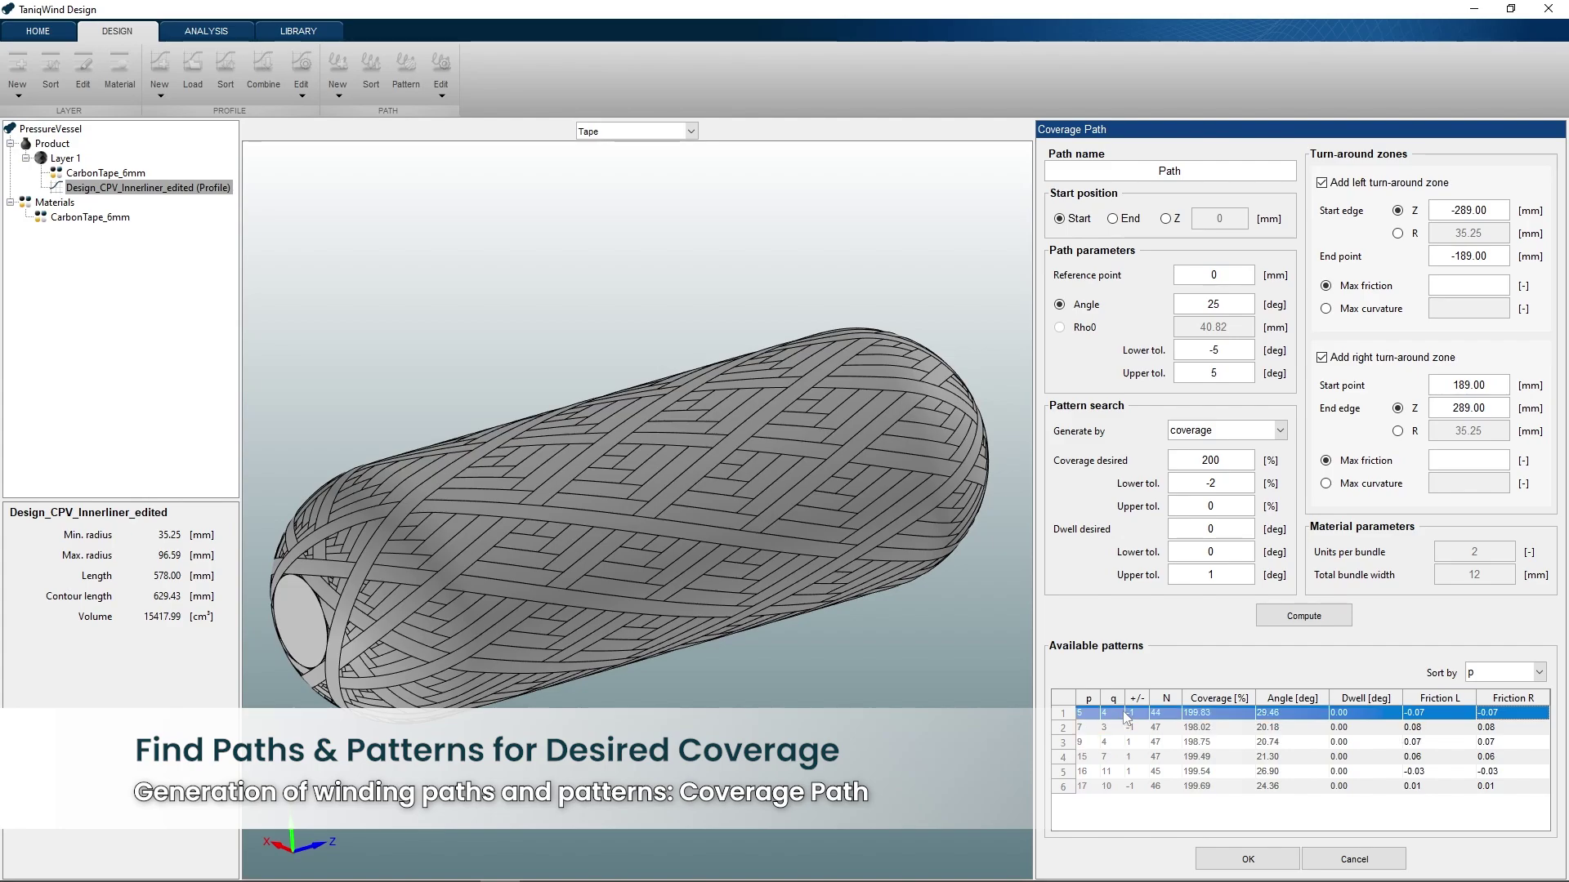
pyautogui.click(1245, 856)
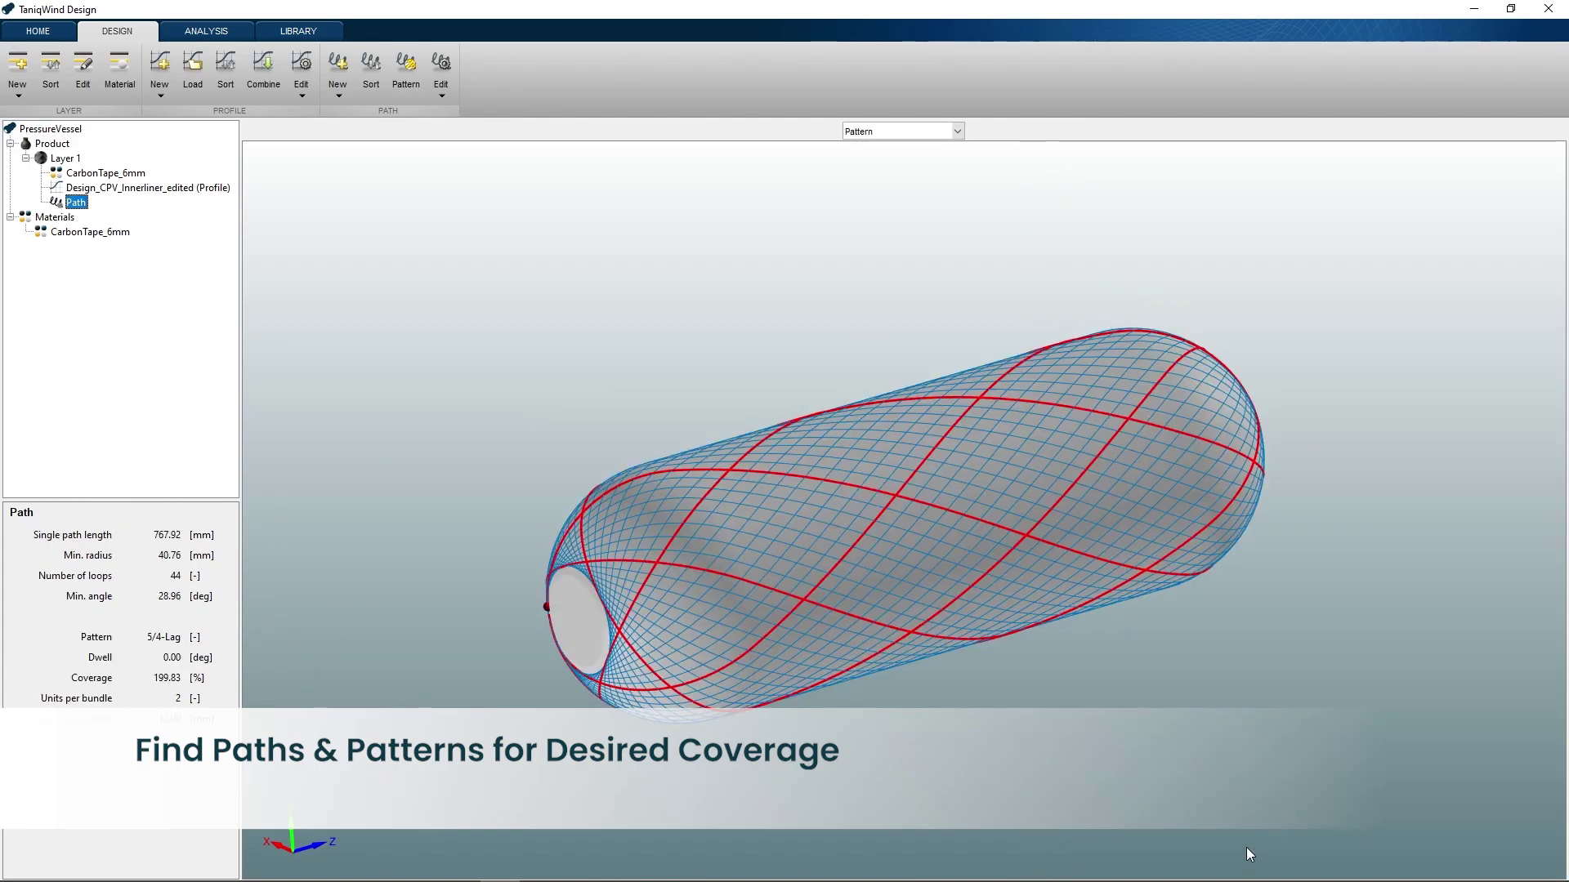
# Create a Hoop path from -220 to 220 mm at 100% coverage, previewed as Hoop Tape.
pyautogui.click(331, 72)
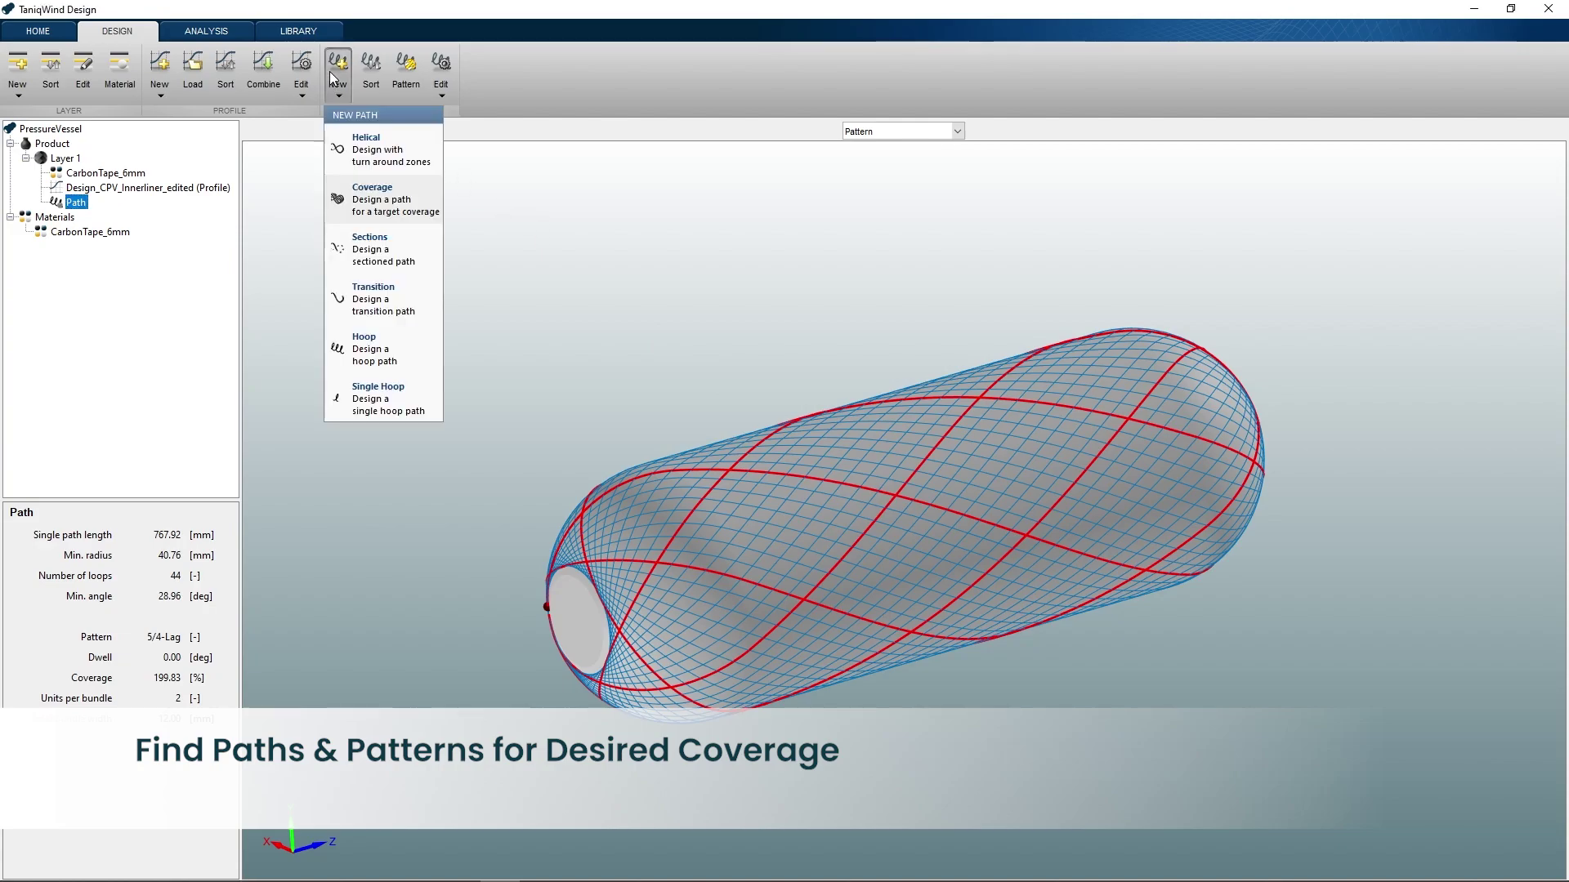
pyautogui.click(401, 347)
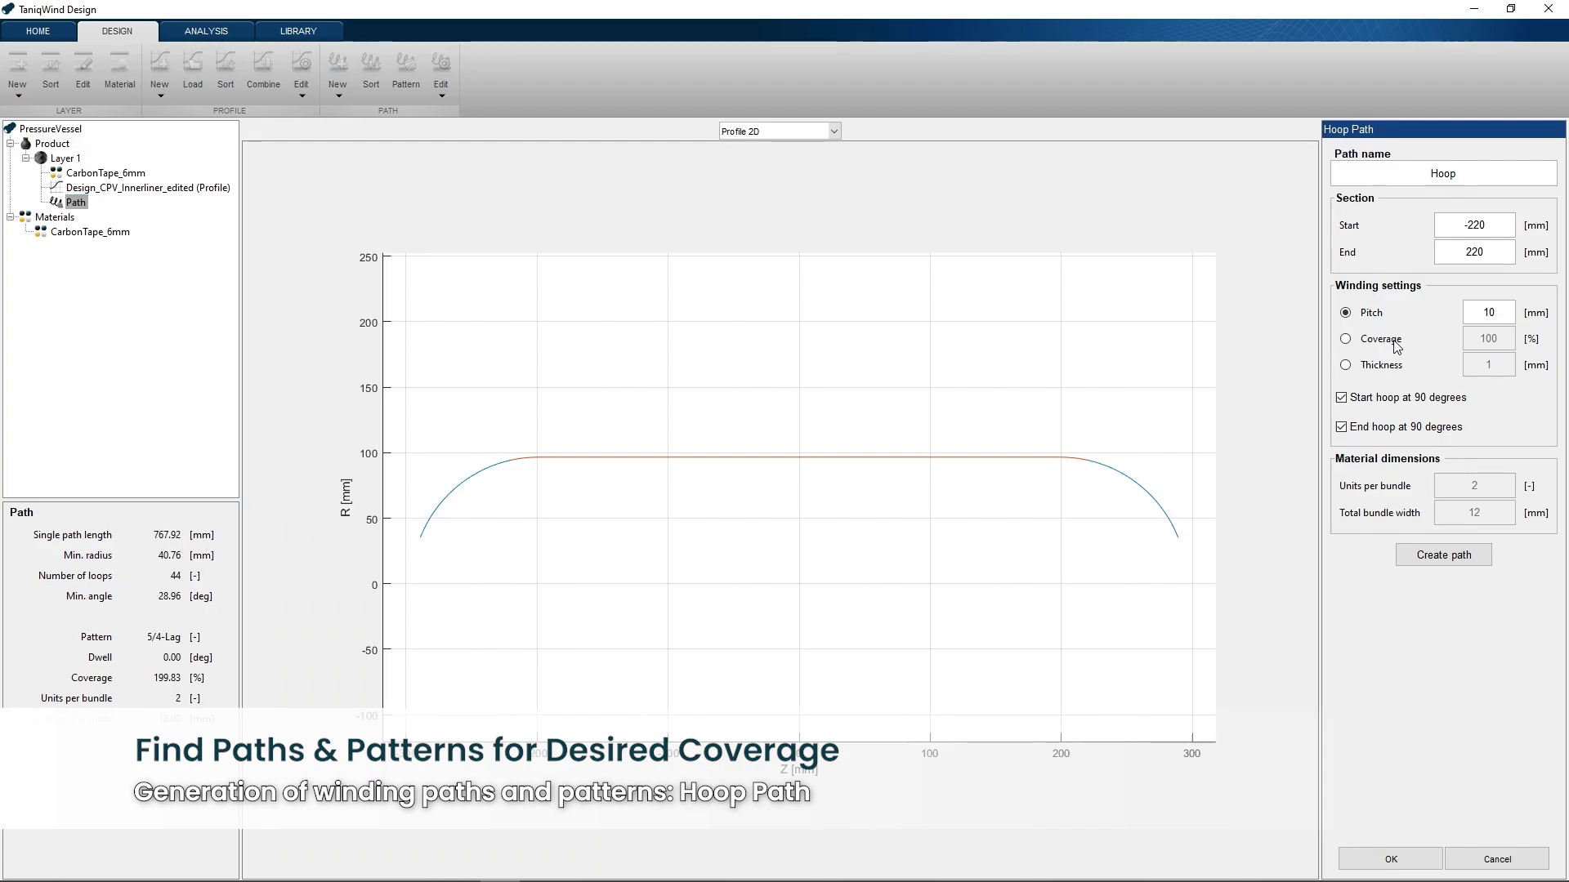
pyautogui.click(1349, 341)
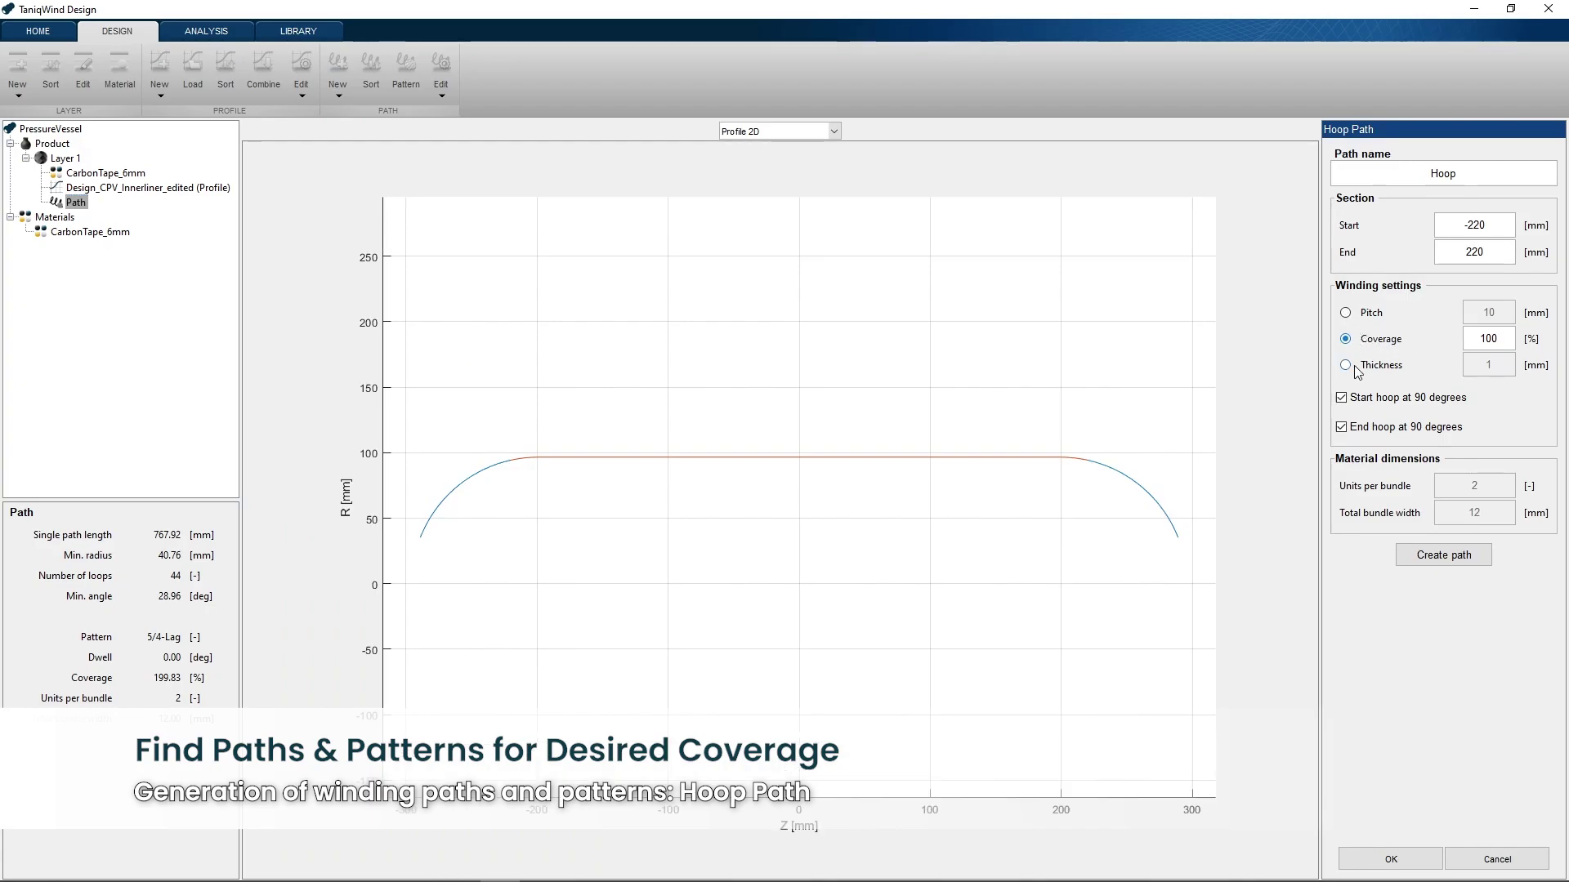
pyautogui.click(1446, 560)
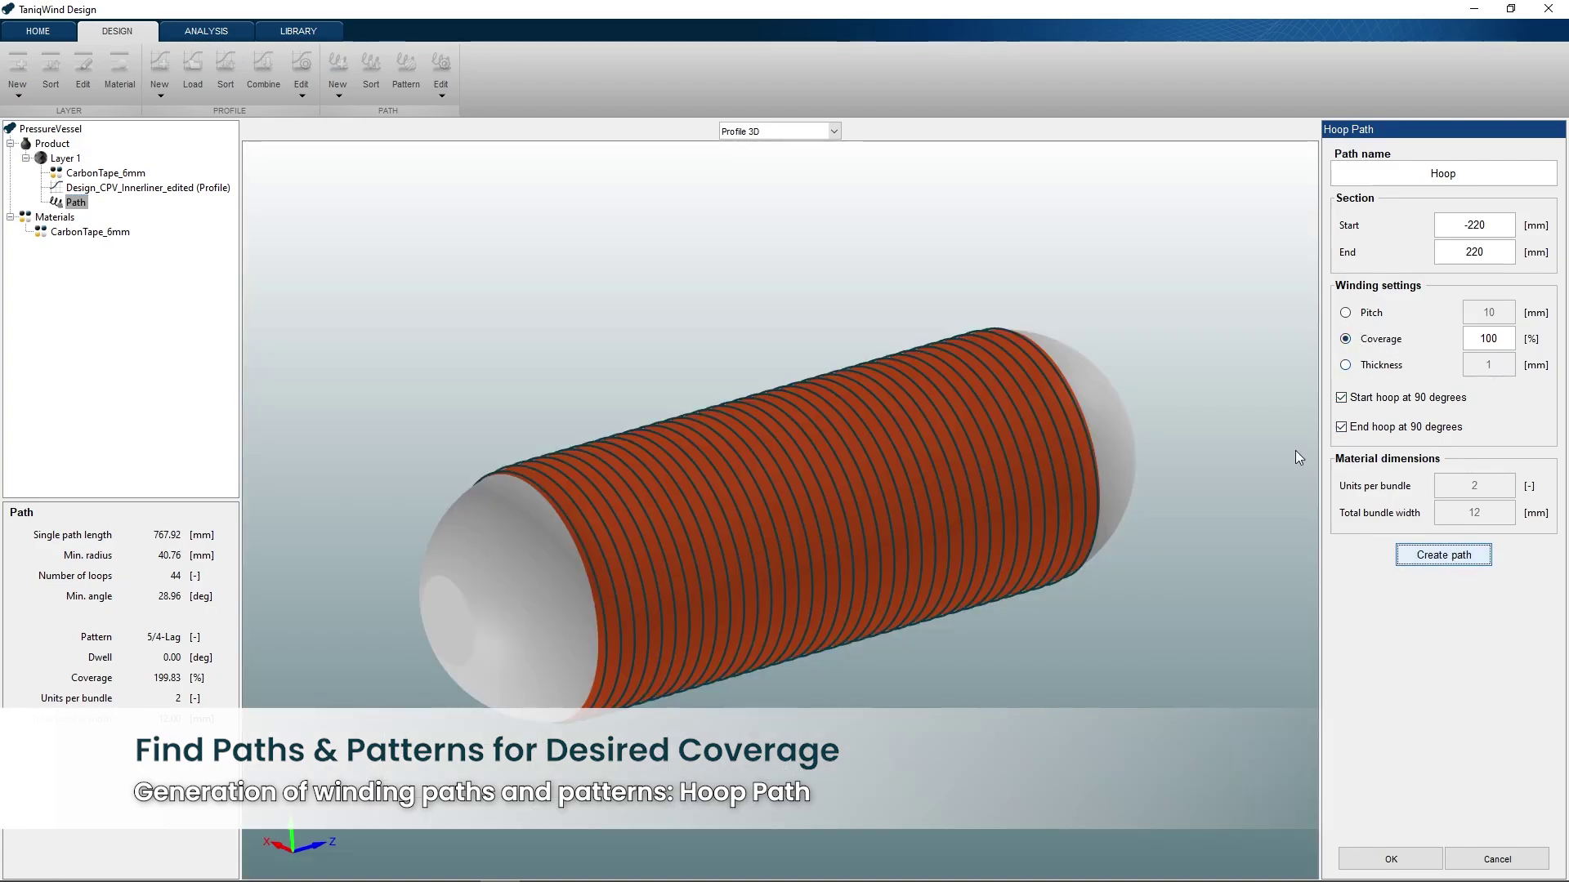
pyautogui.click(781, 132)
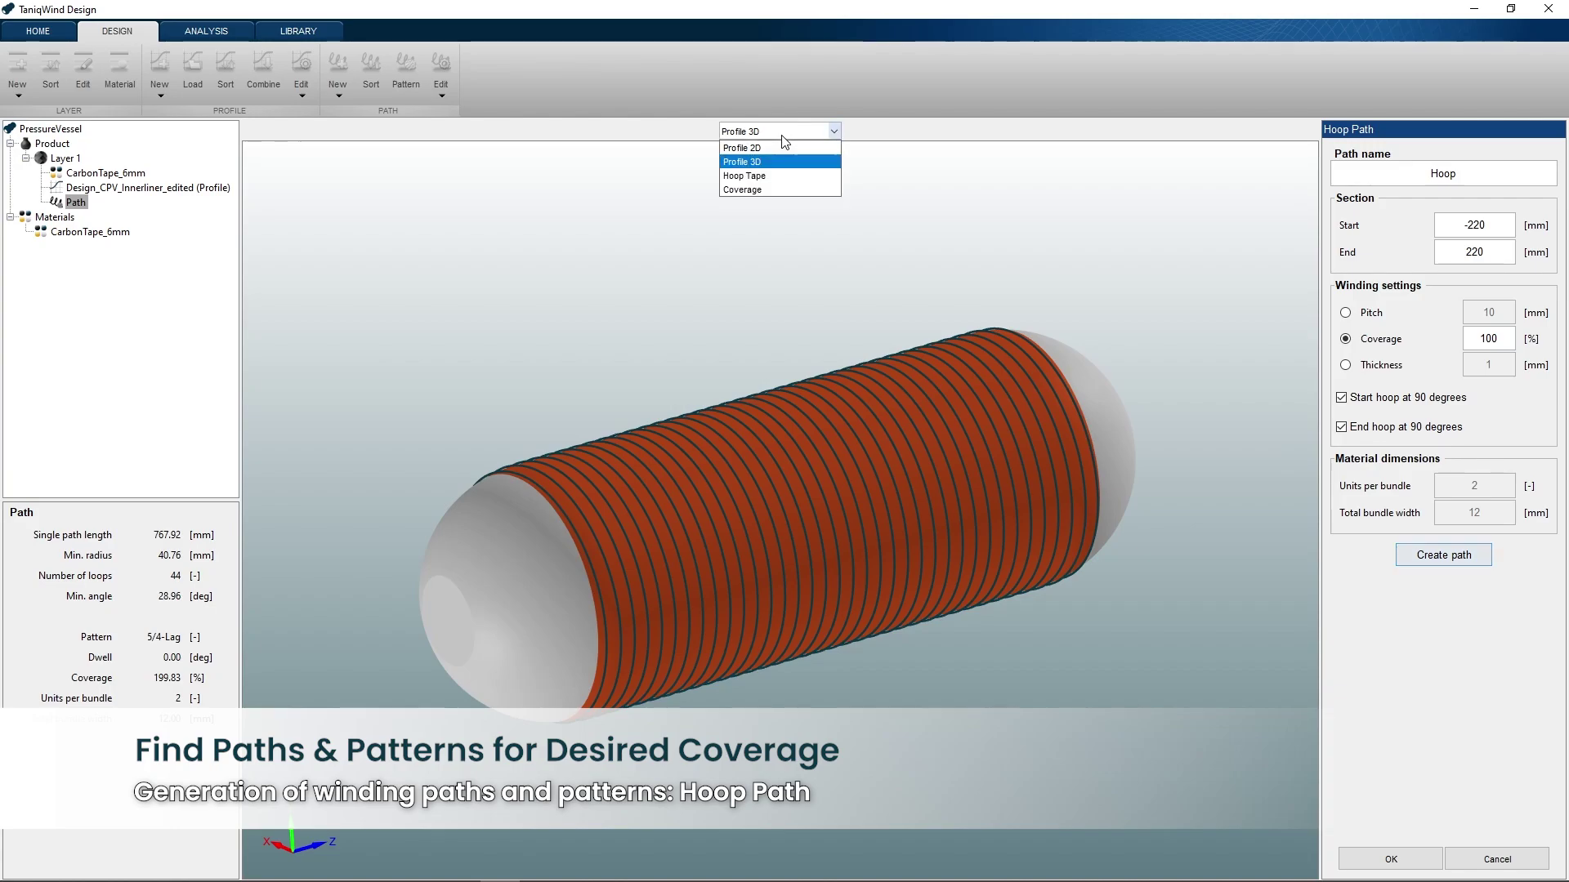
pyautogui.click(771, 176)
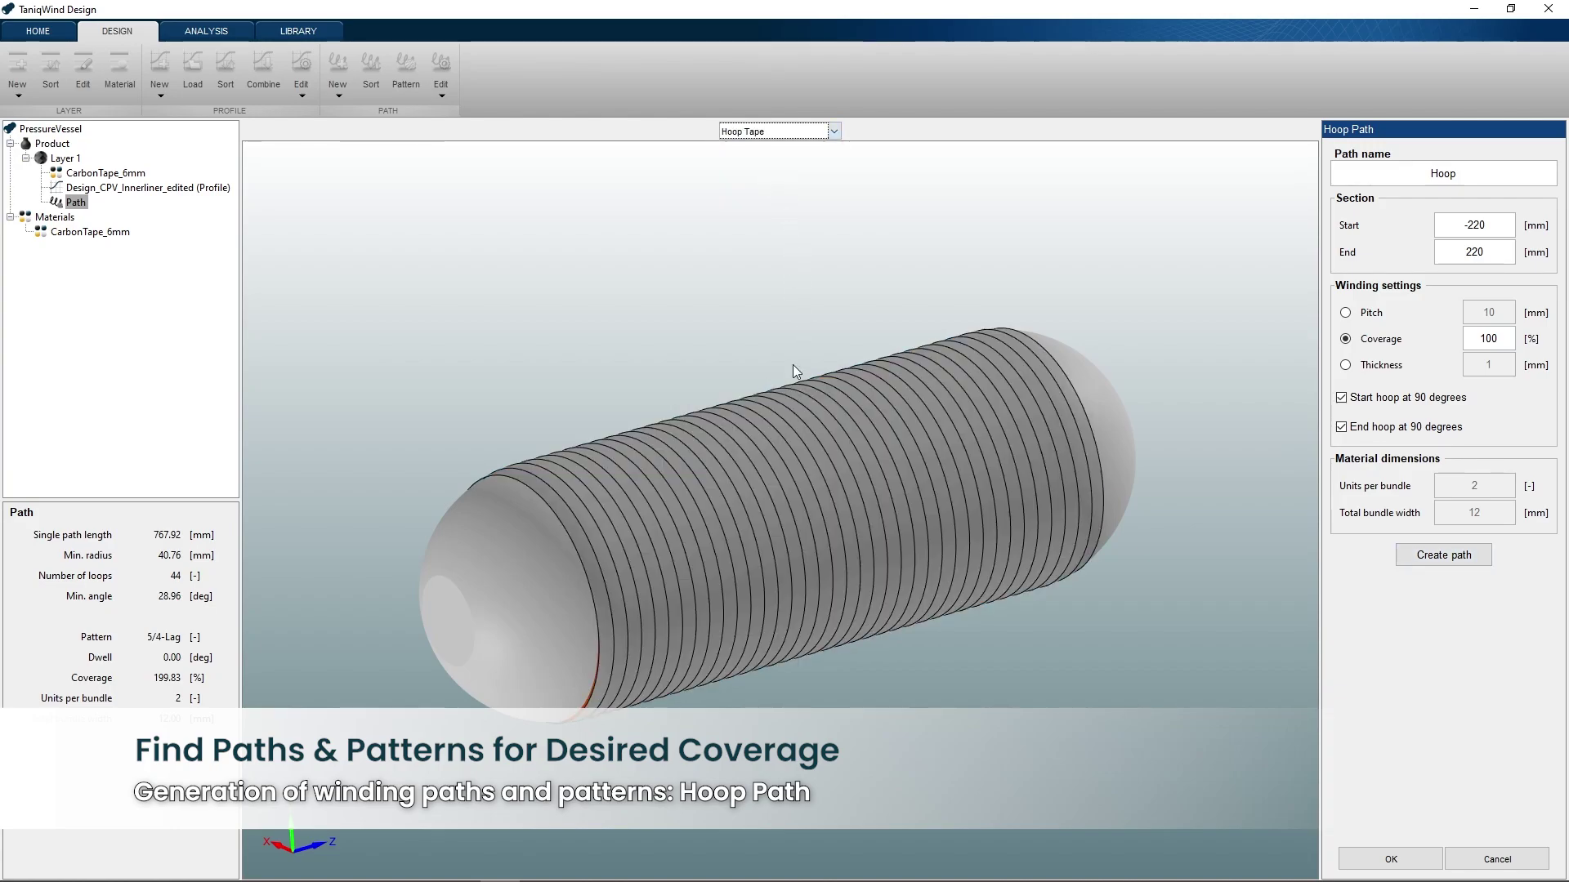
pyautogui.moveTo(792, 370); pyautogui.dragTo(817, 499, button='middle')
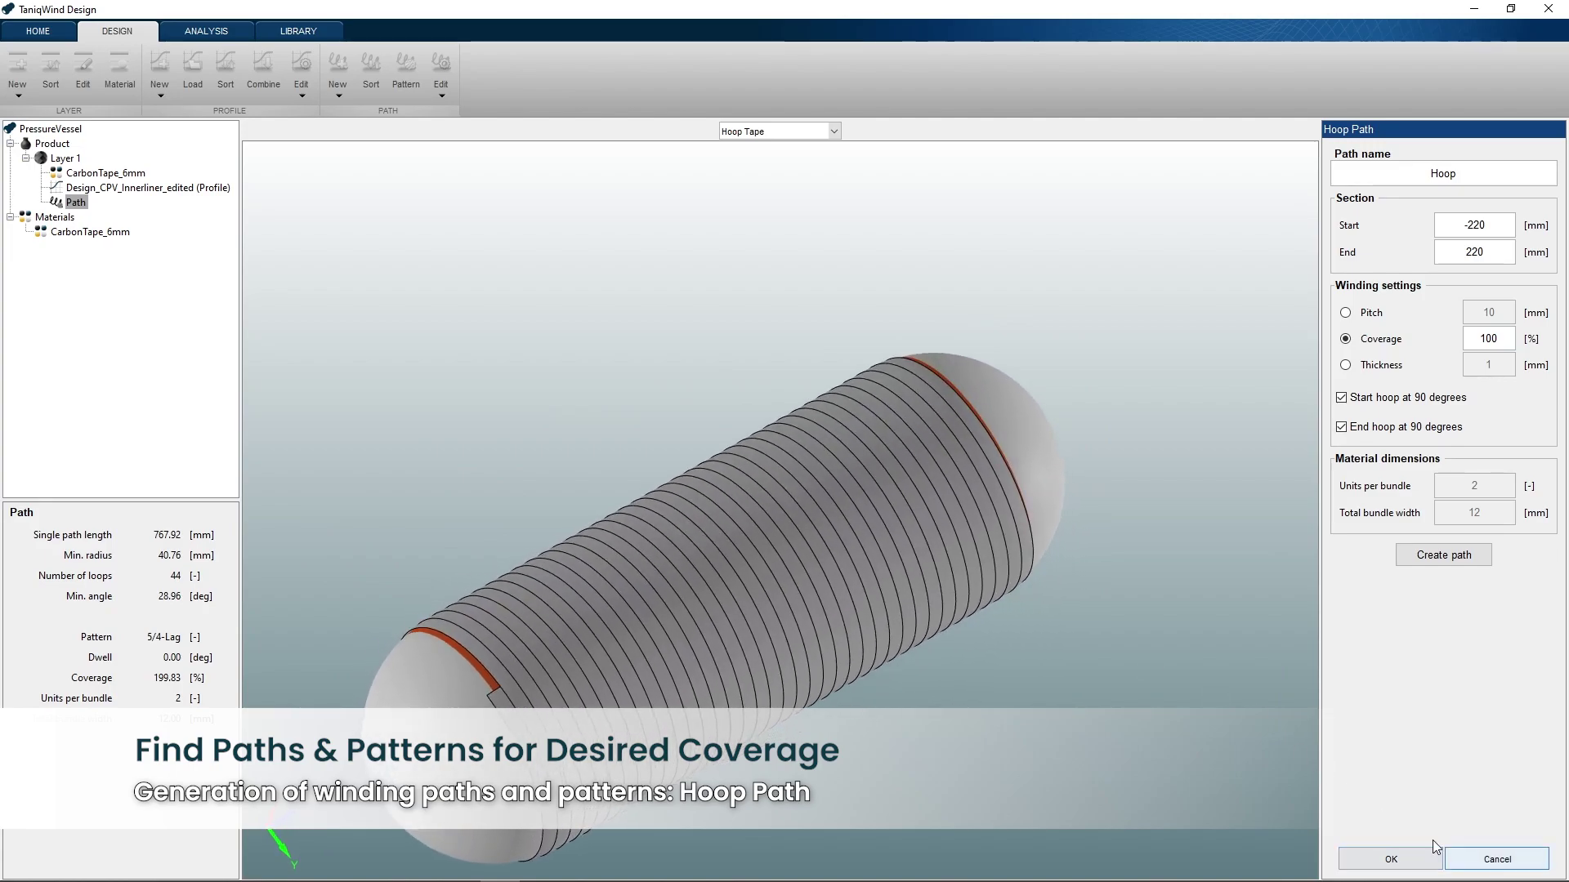
pyautogui.click(1390, 856)
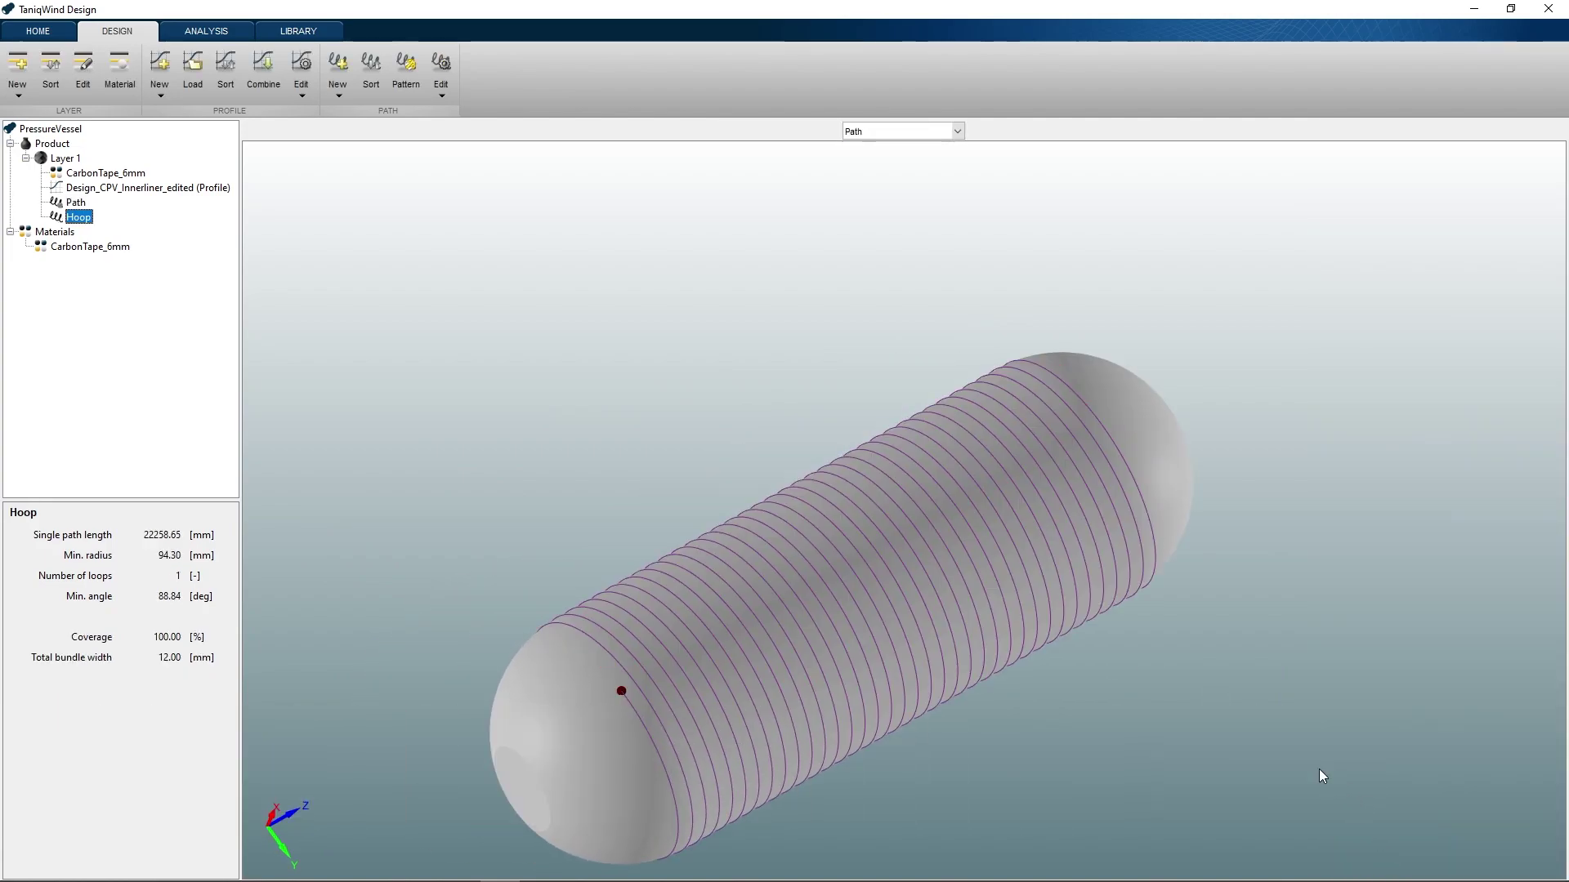
# Create a Transition path starting from Path and ending at Hoop.
pyautogui.click(339, 88)
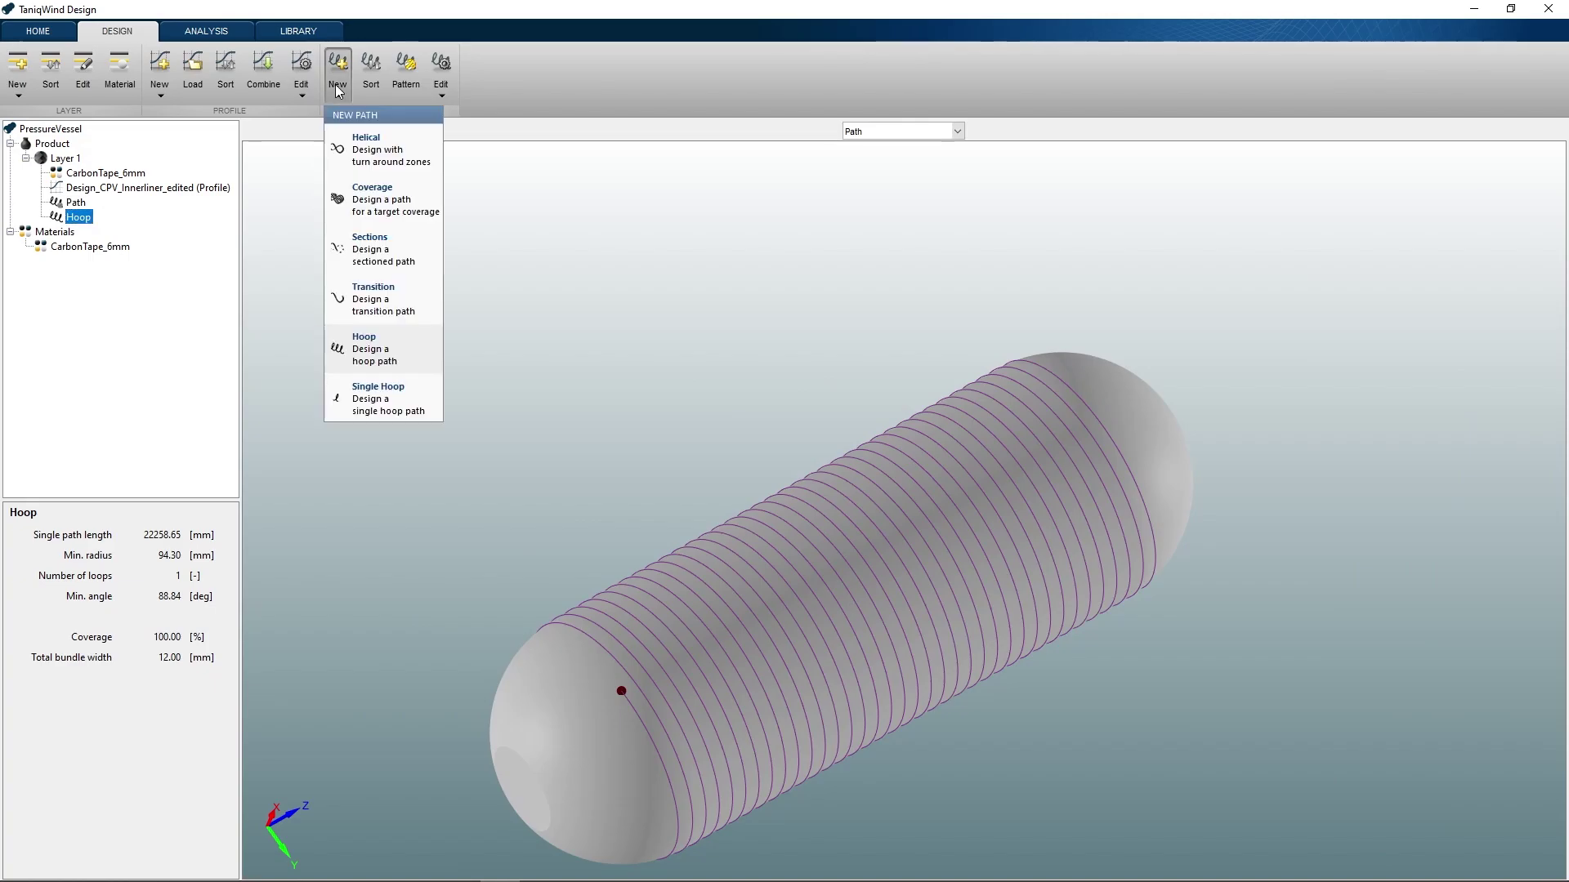
pyautogui.click(399, 304)
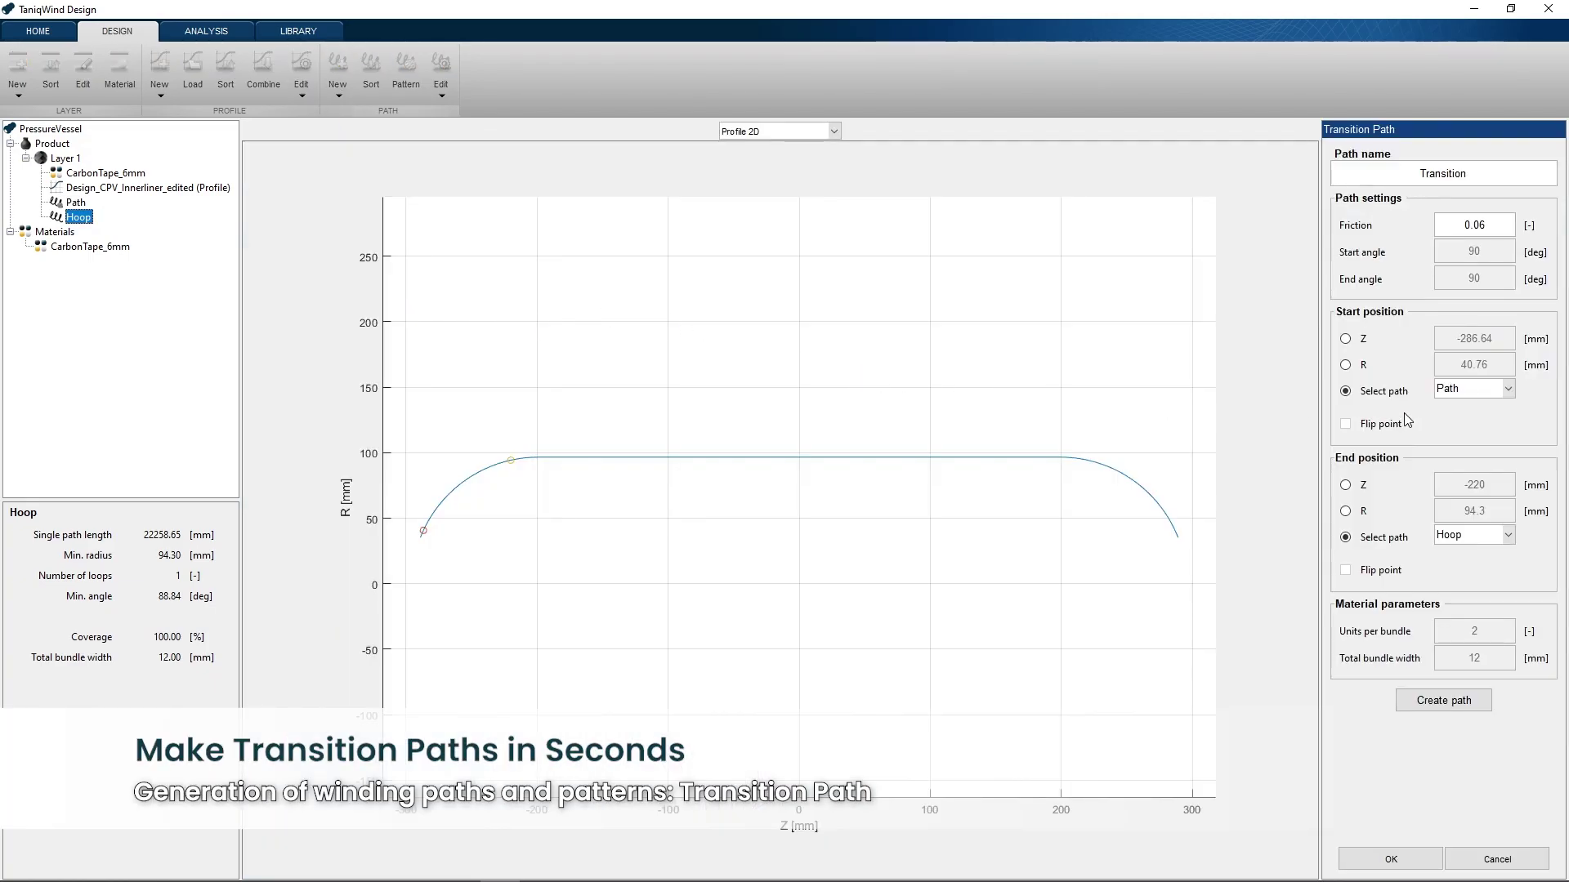
pyautogui.click(1478, 396)
pyautogui.click(1475, 535)
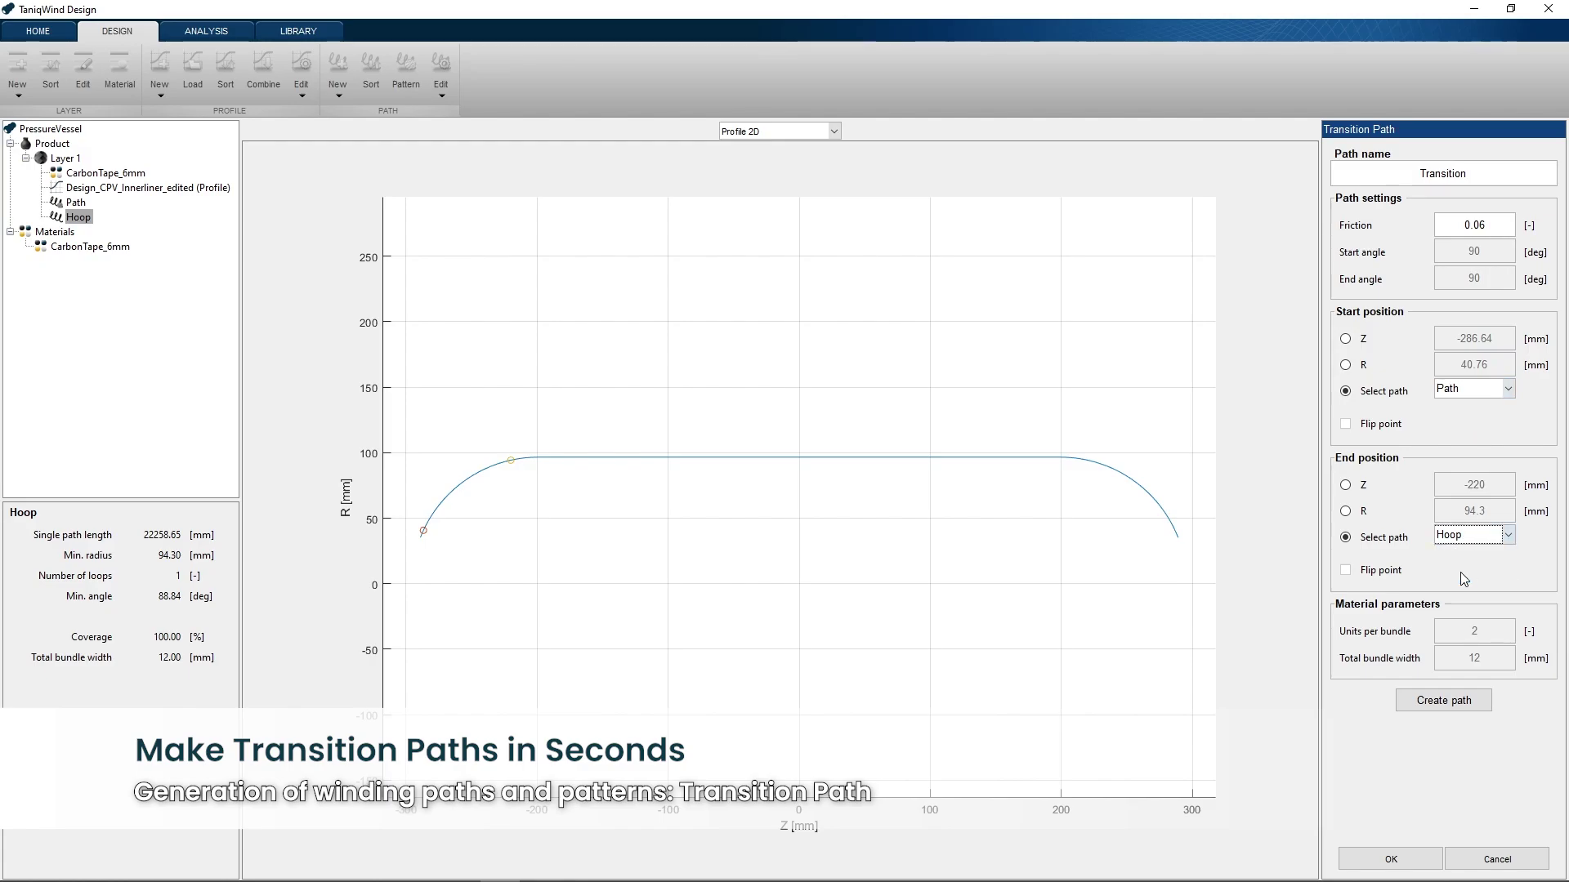
pyautogui.click(1441, 699)
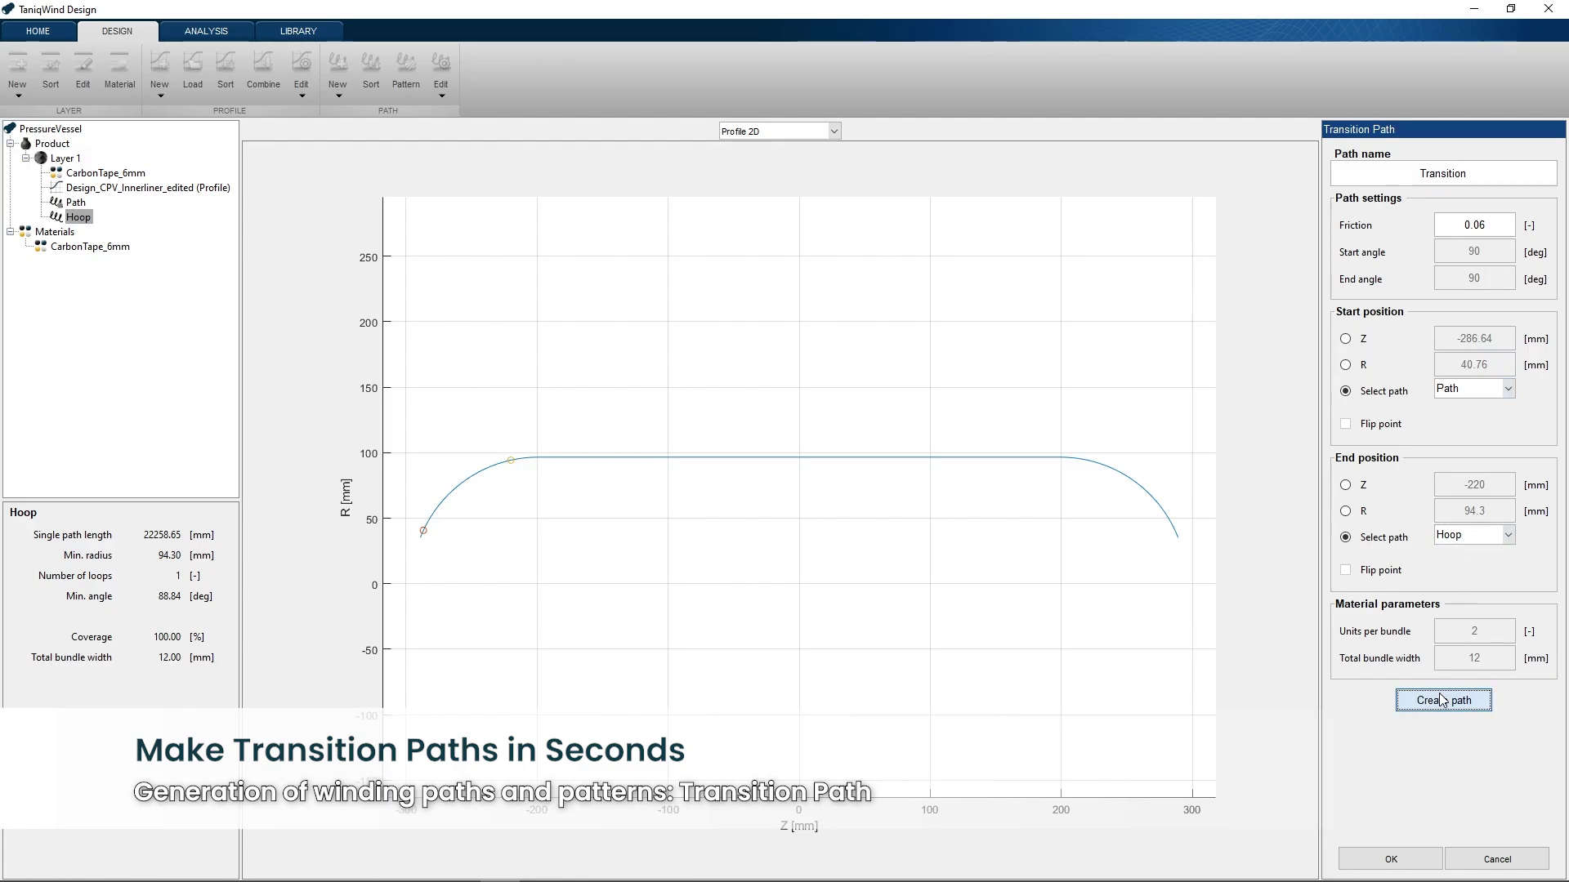
pyautogui.click(1389, 858)
pyautogui.moveTo(778, 562)
pyautogui.mouseDown()
pyautogui.moveTo(750, 550)
pyautogui.moveTo(791, 515)
pyautogui.moveTo(700, 588)
pyautogui.moveTo(790, 591)
pyautogui.mouseUp()
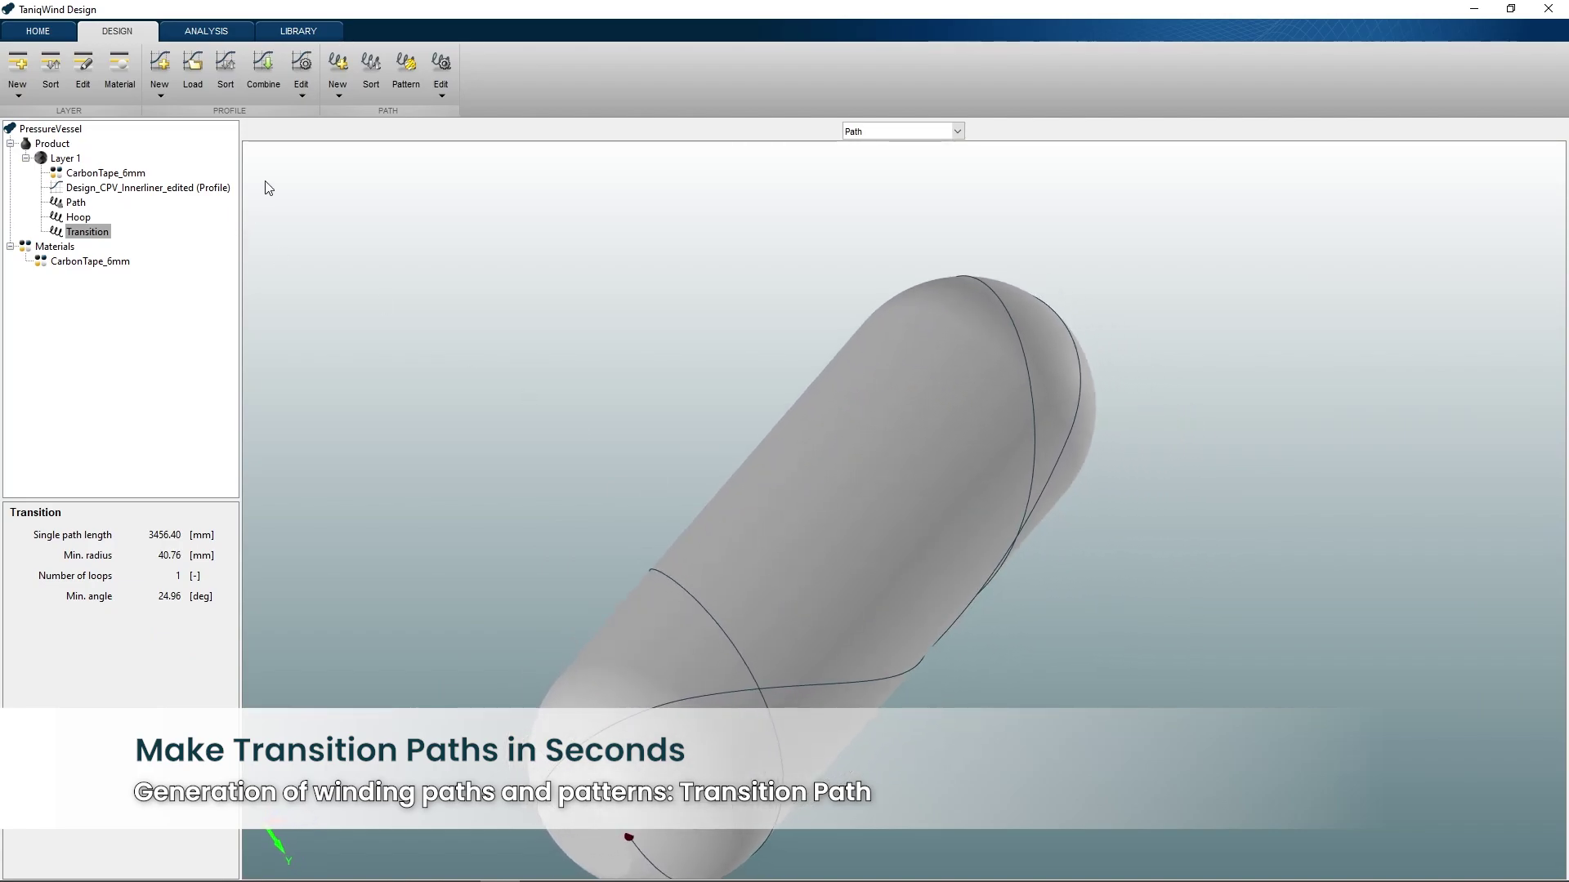
# Move Transition above Hoop so Layer 1 winds Path, Transition, then Hoop.
pyautogui.click(370, 77)
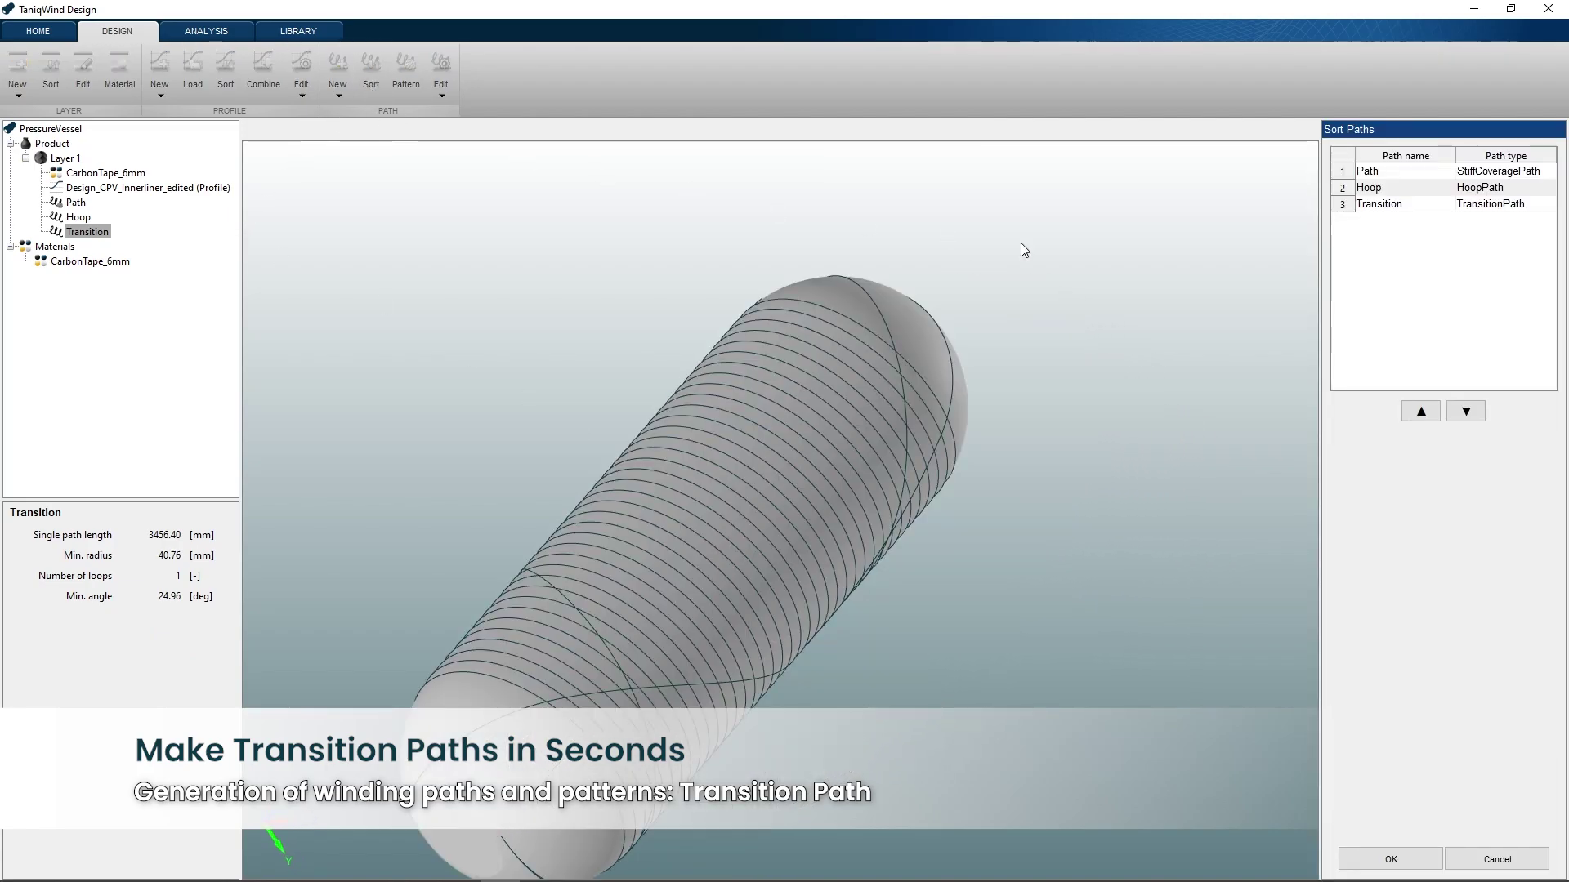
pyautogui.click(1399, 205)
pyautogui.click(1426, 411)
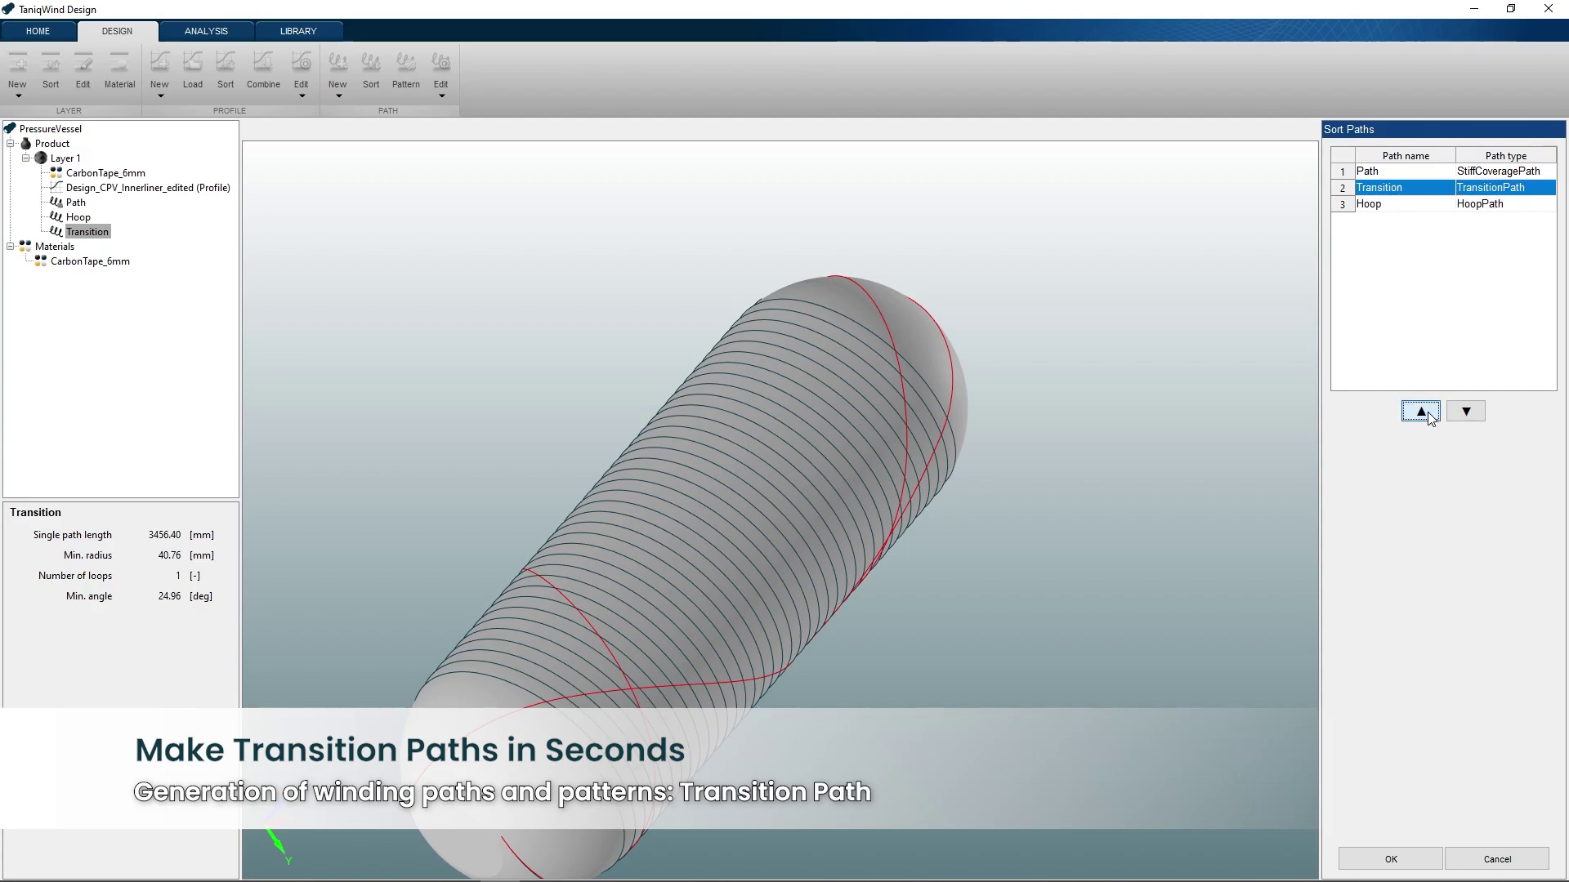
pyautogui.moveTo(905, 407)
pyautogui.mouseDown()
pyautogui.moveTo(763, 455)
pyautogui.moveTo(806, 396)
pyautogui.mouseUp()
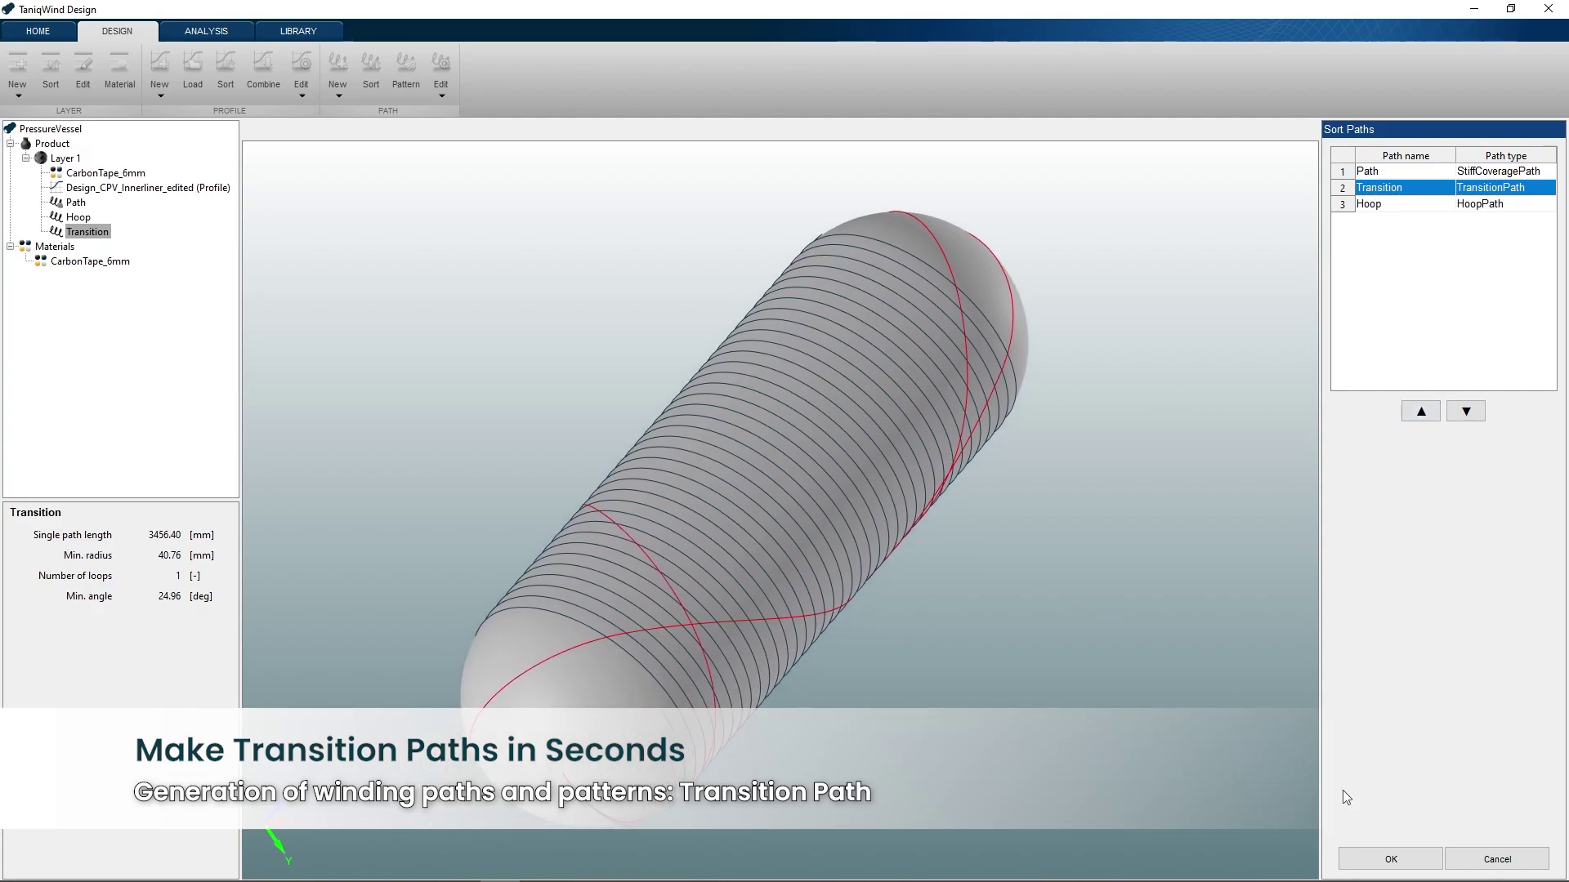
pyautogui.click(1388, 857)
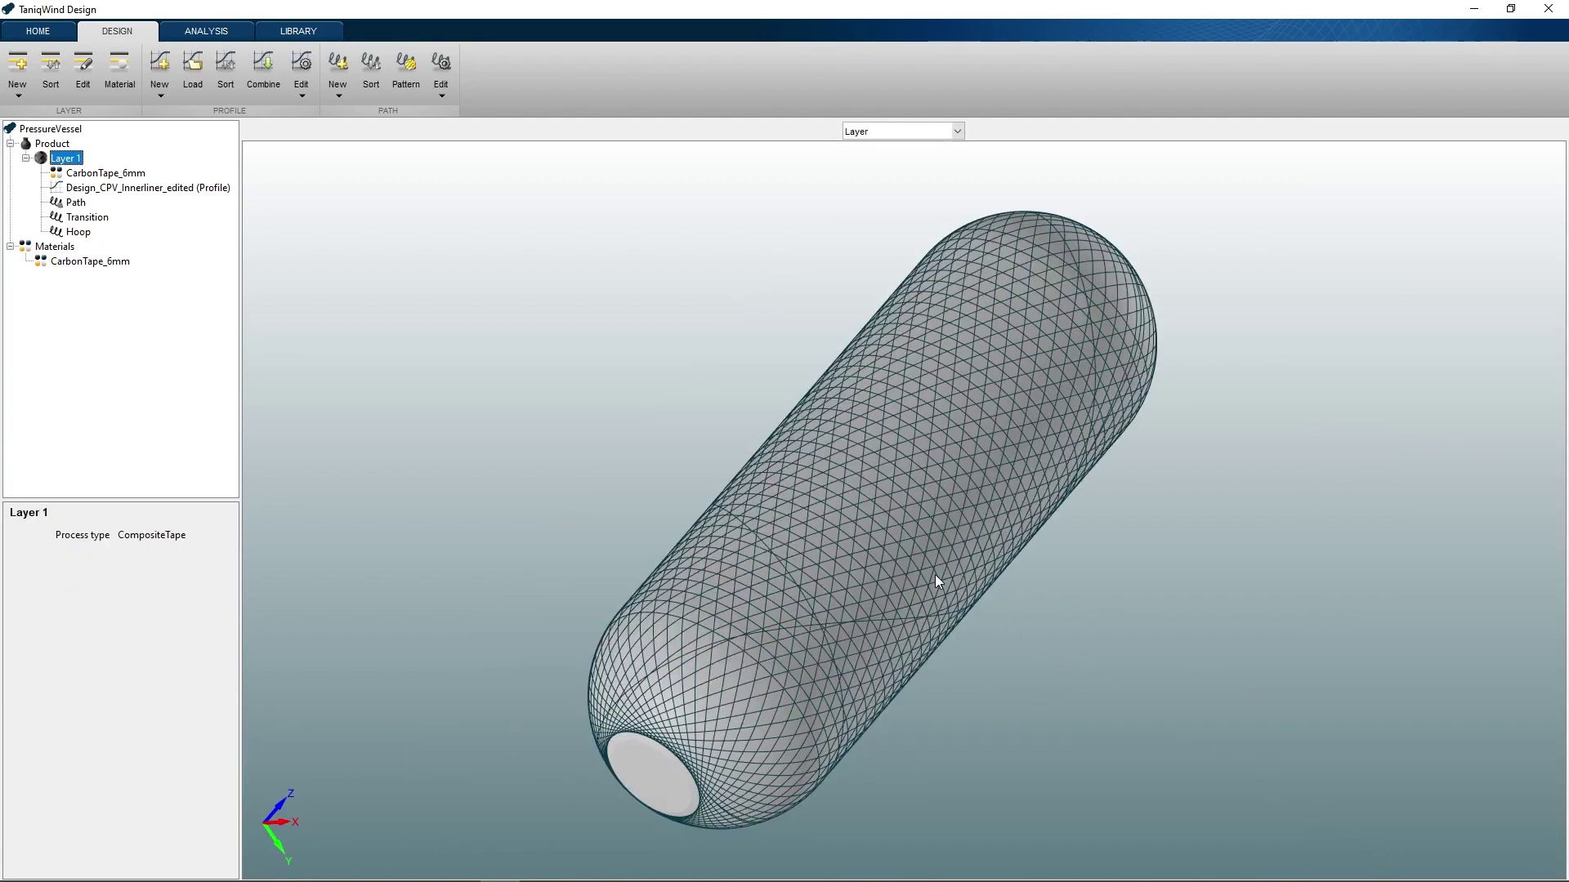
# Create a general CompositeTape layer named Layer 2 and select it.
pyautogui.click(17, 72)
pyautogui.click(47, 144)
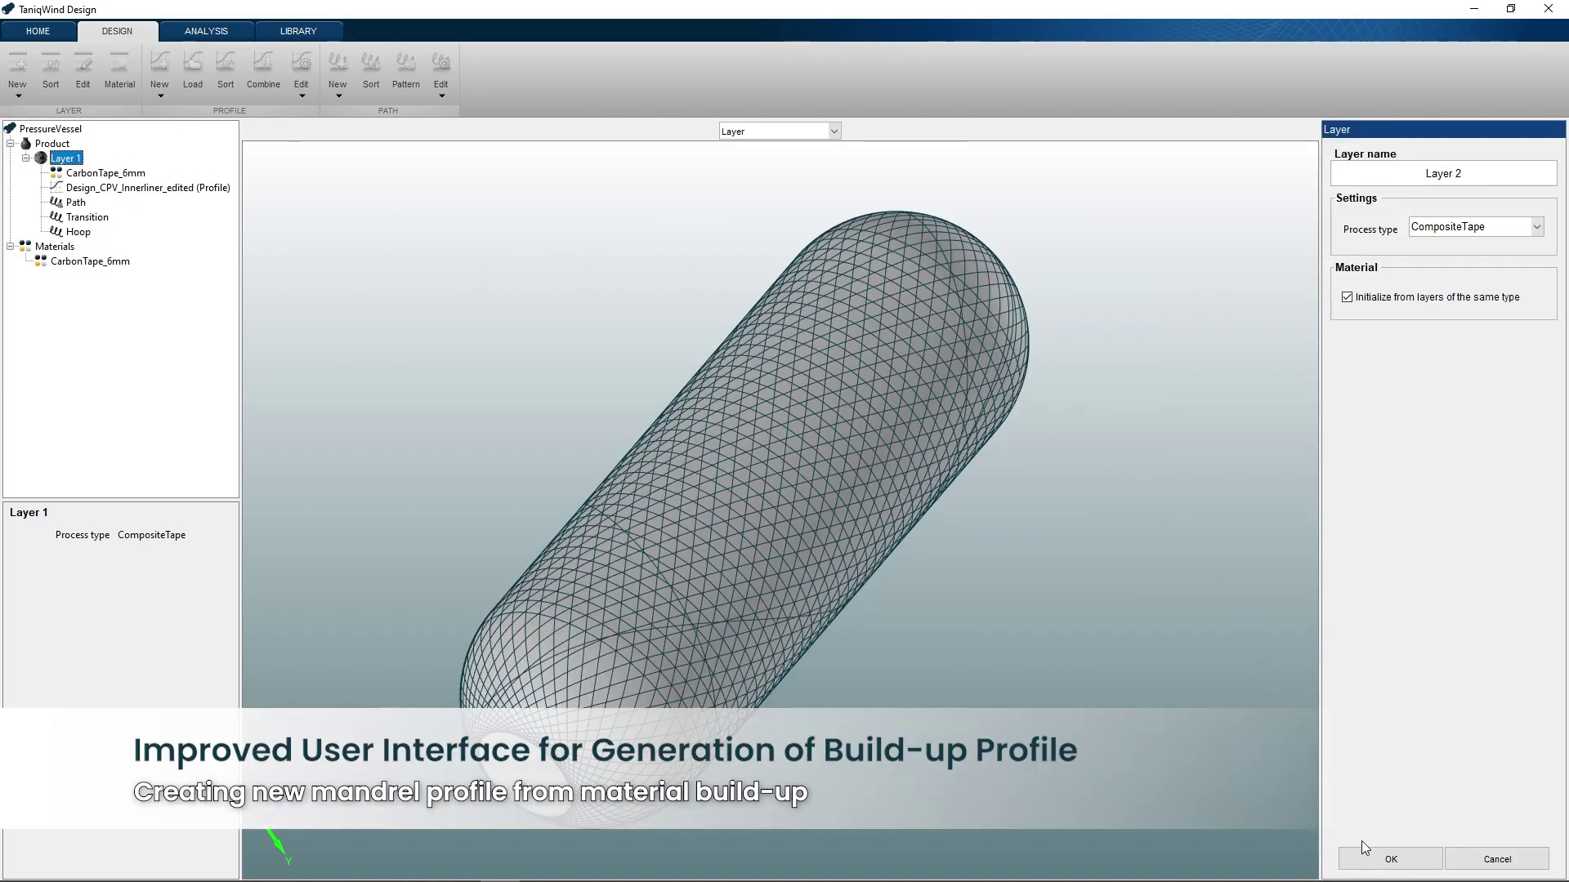
pyautogui.click(1389, 858)
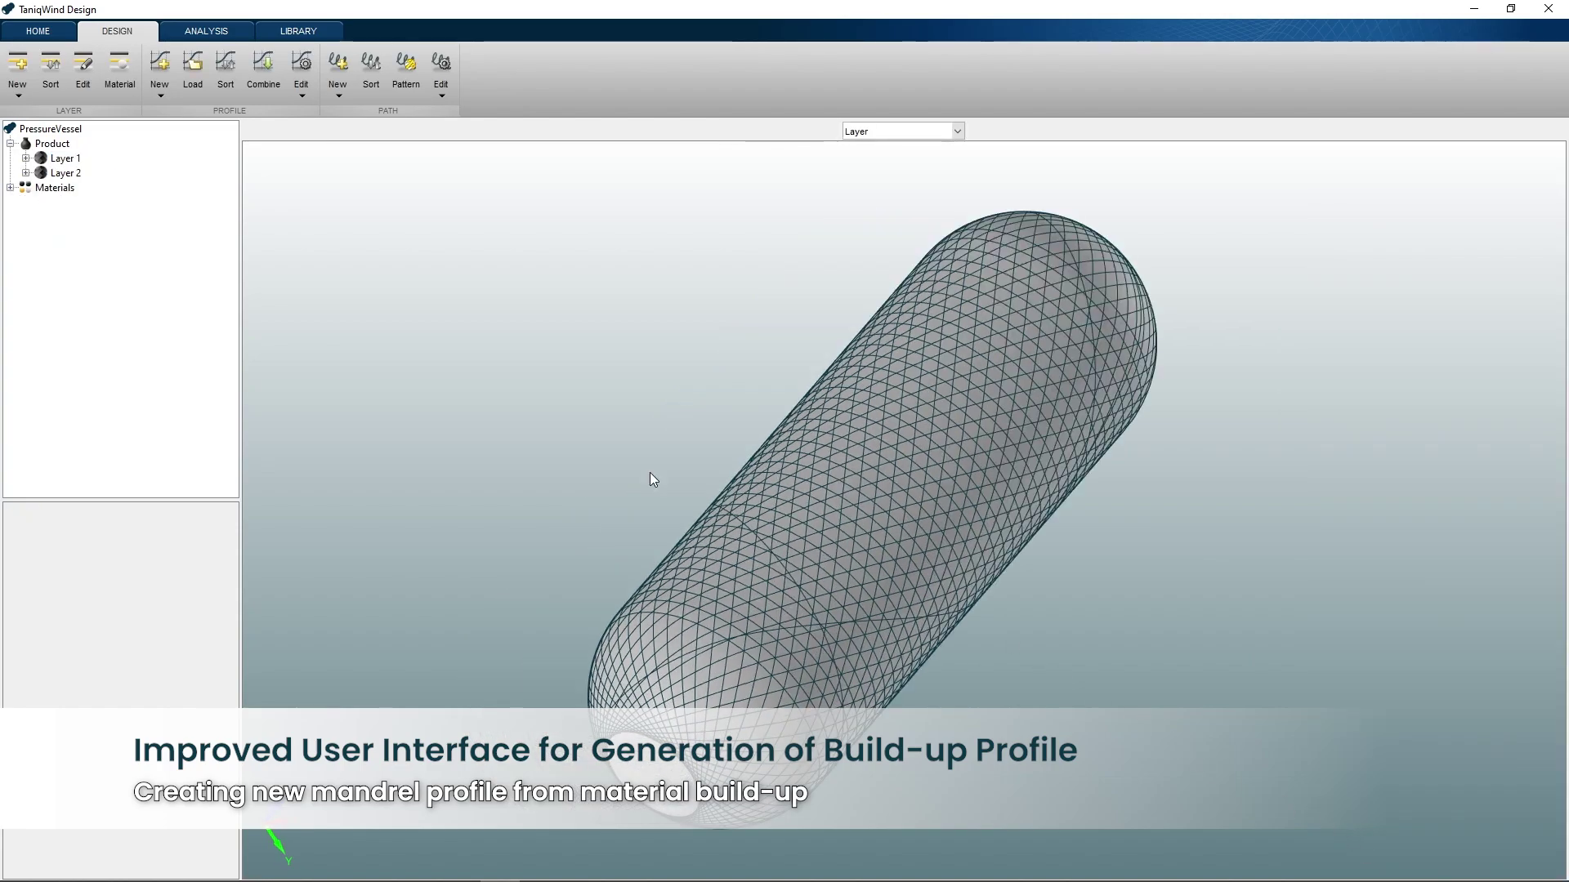
pyautogui.click(66, 173)
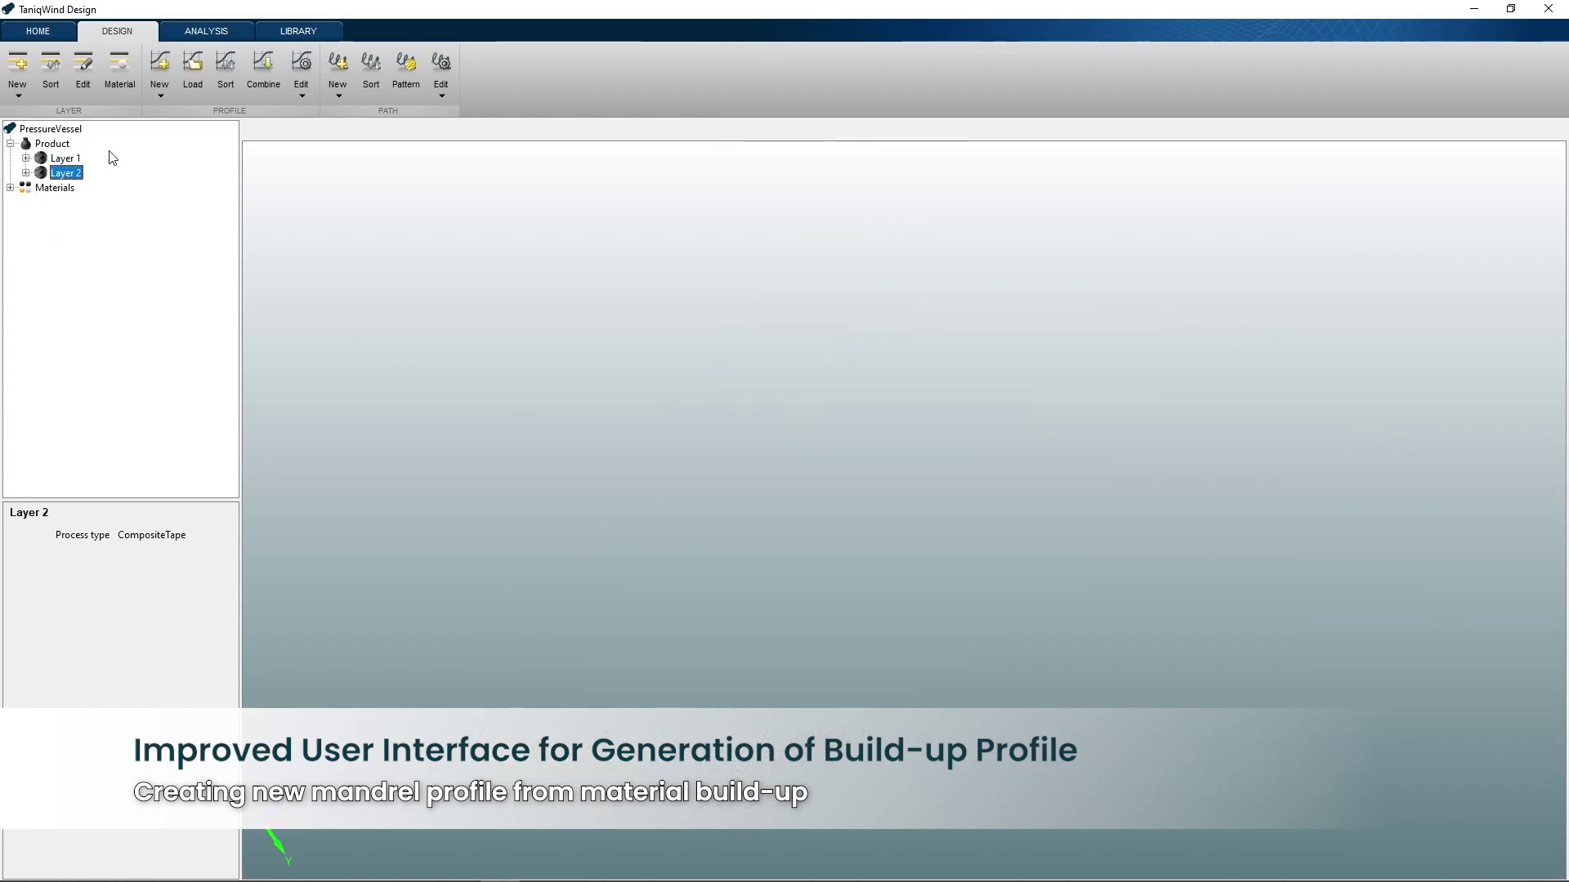
pyautogui.click(159, 70)
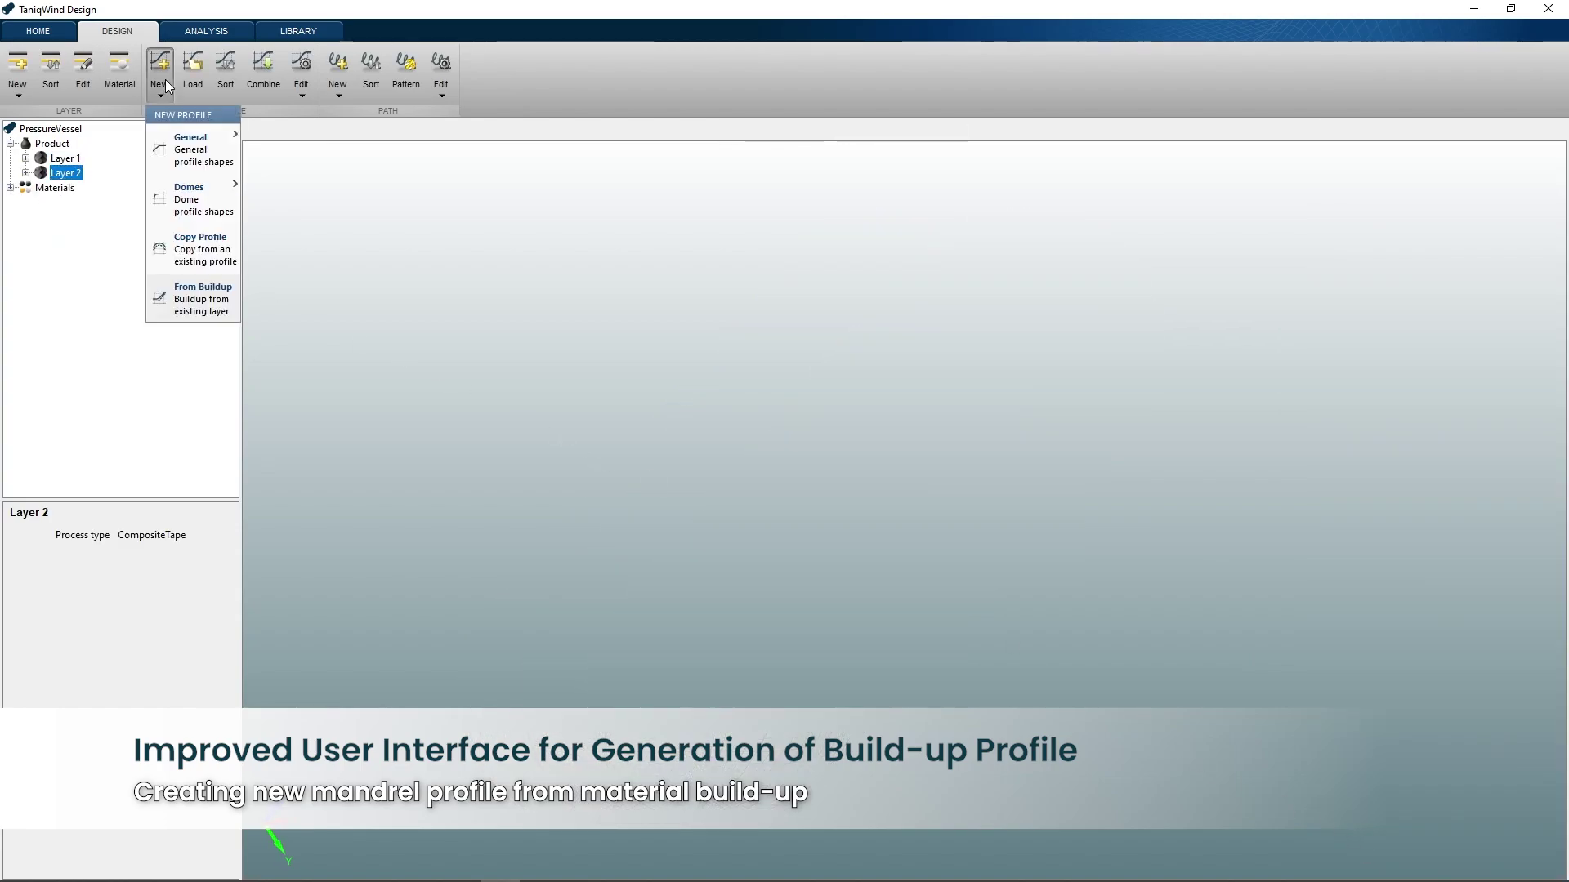
# Create a buildup profile from Layer 1 and zoom the plot onto its left end.
pyautogui.click(215, 304)
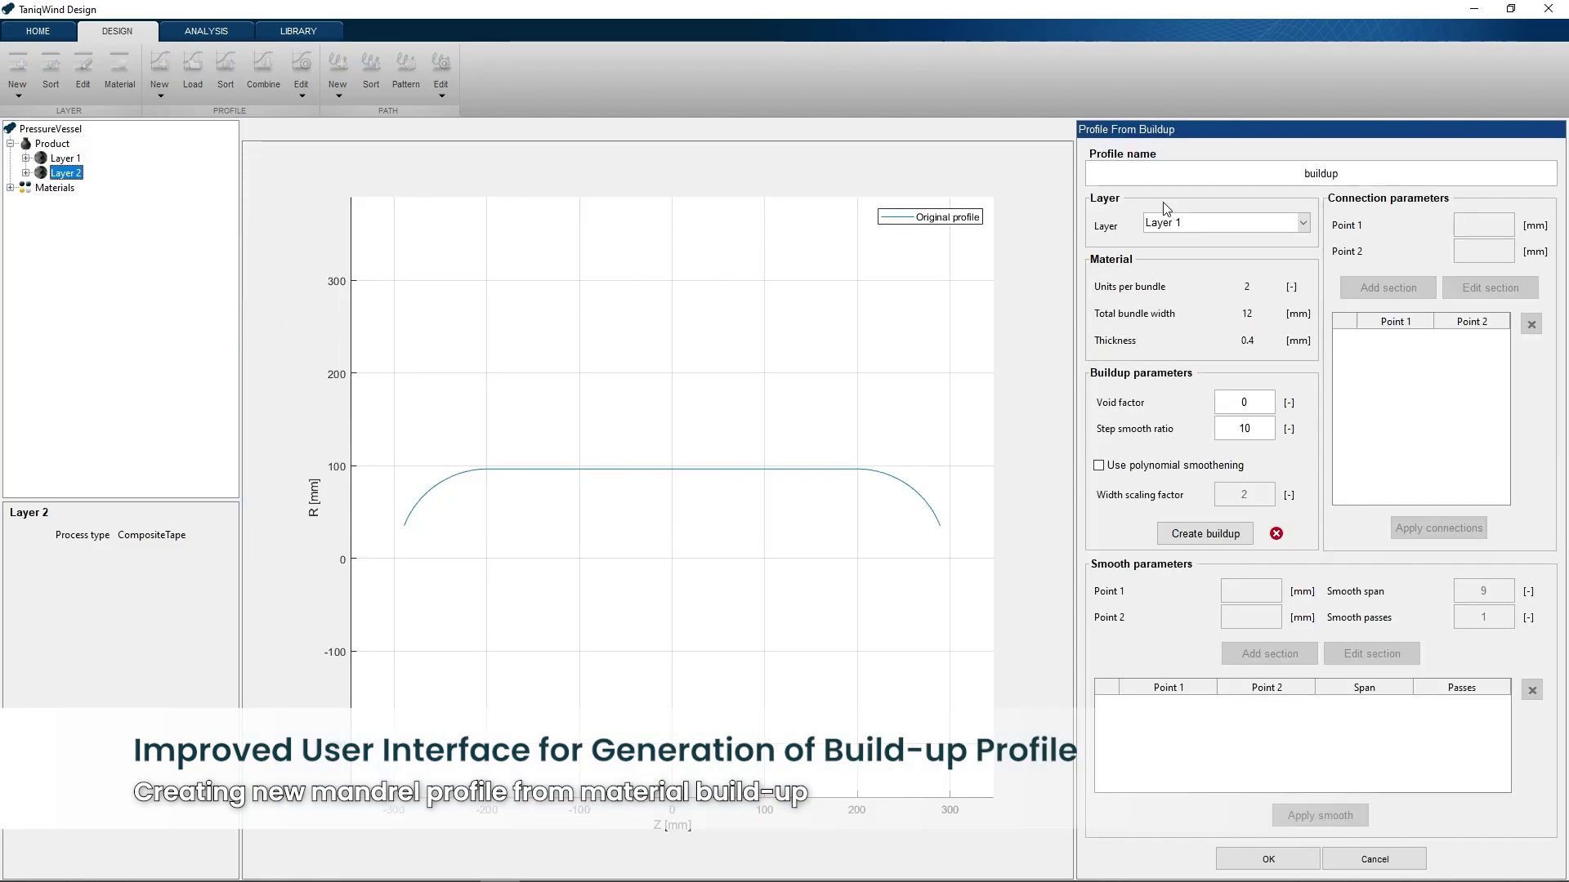
pyautogui.click(1186, 225)
pyautogui.click(1172, 243)
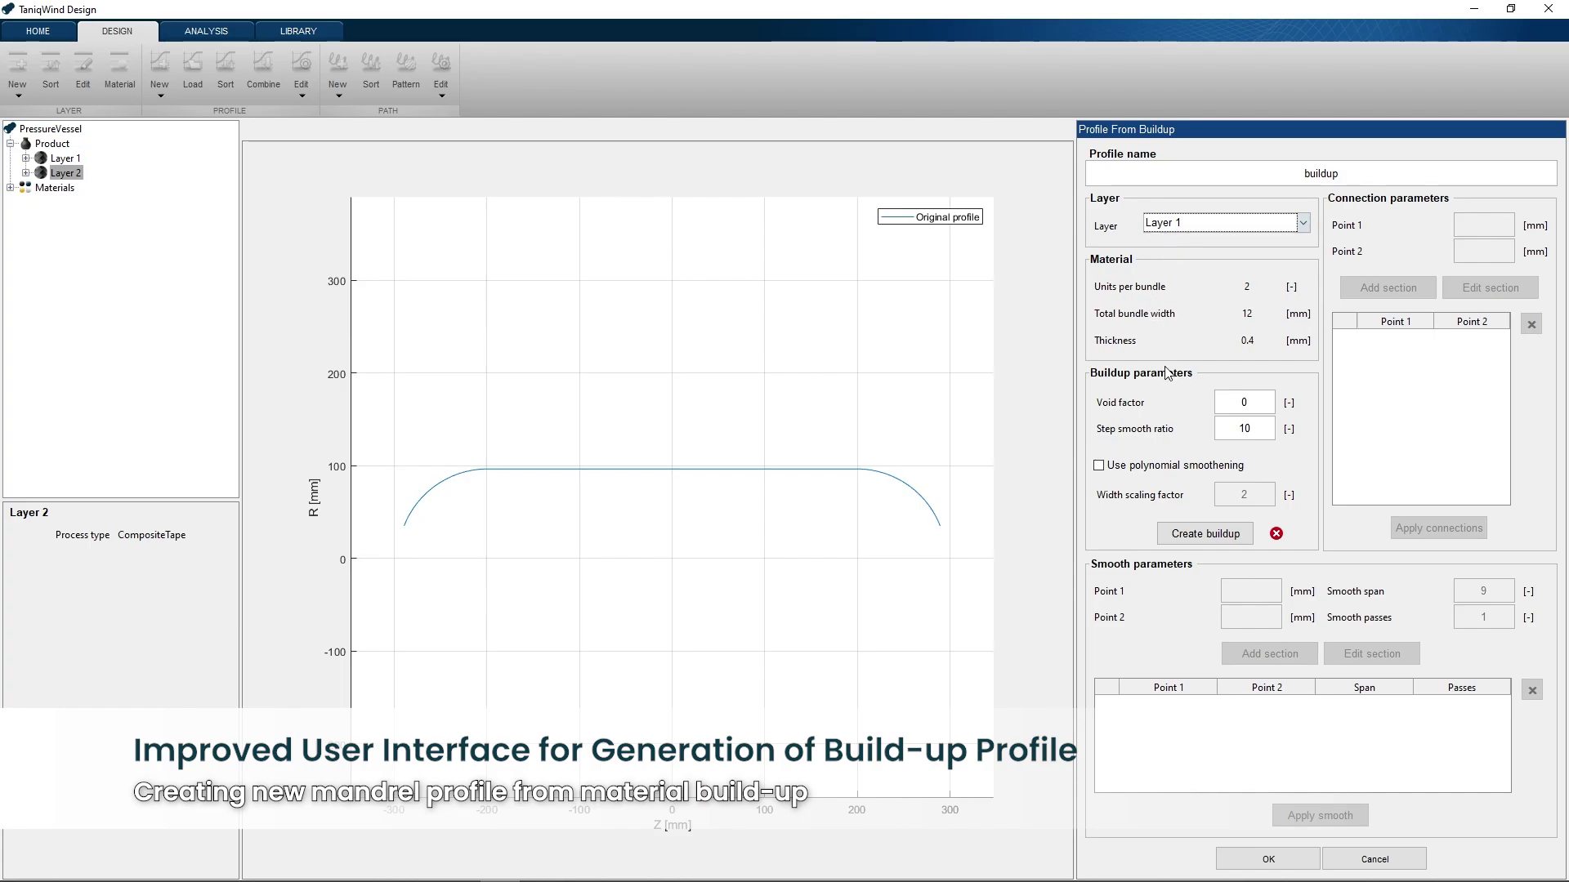
pyautogui.click(1225, 532)
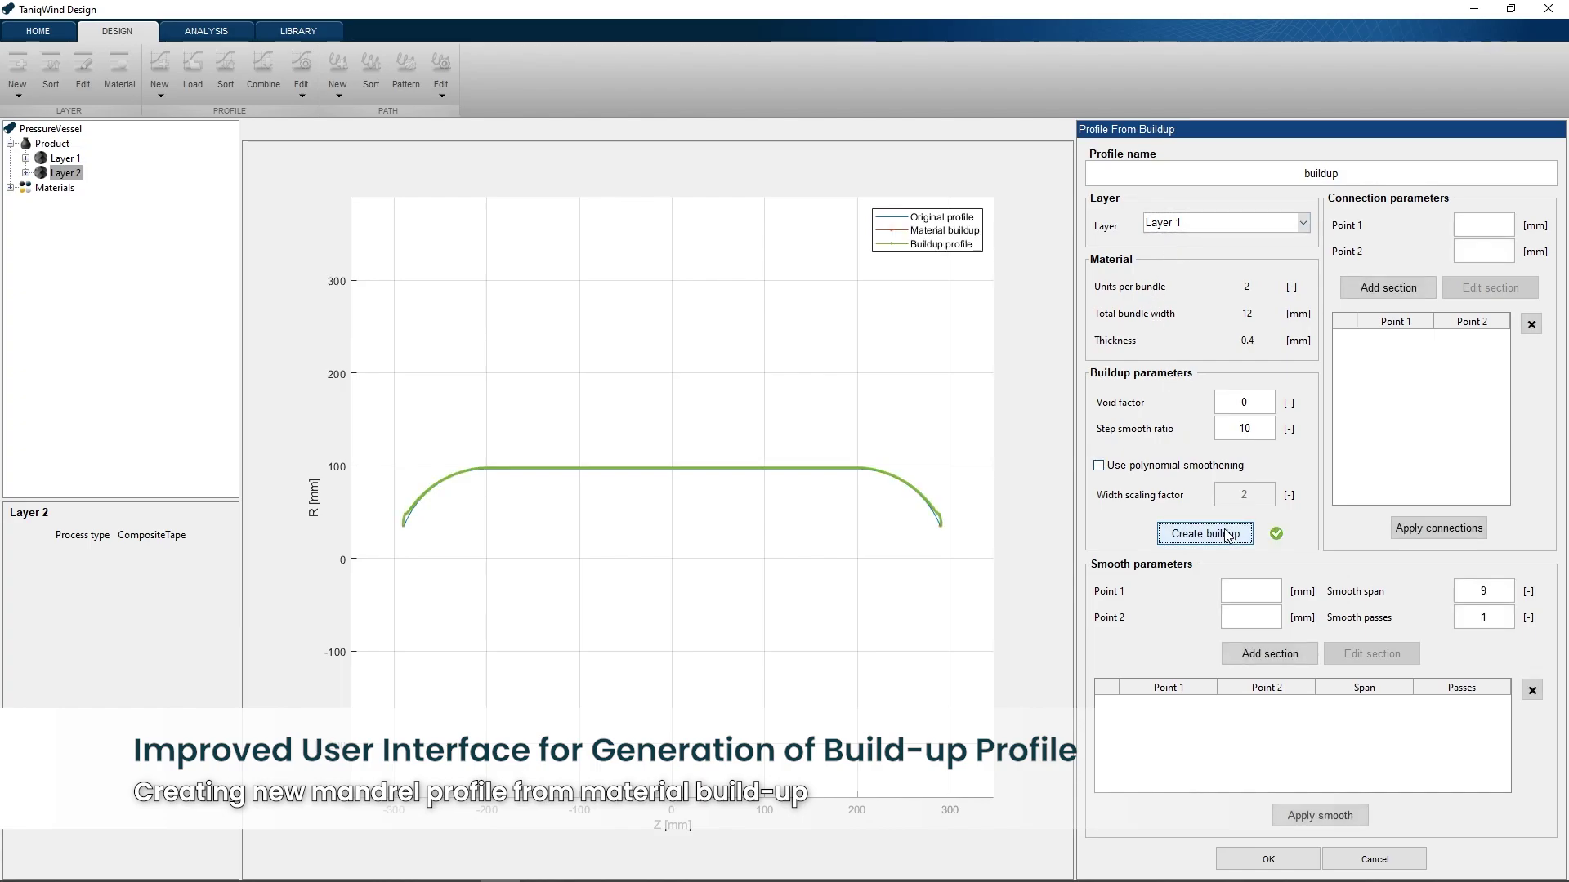
pyautogui.scroll(2, 401, 540)
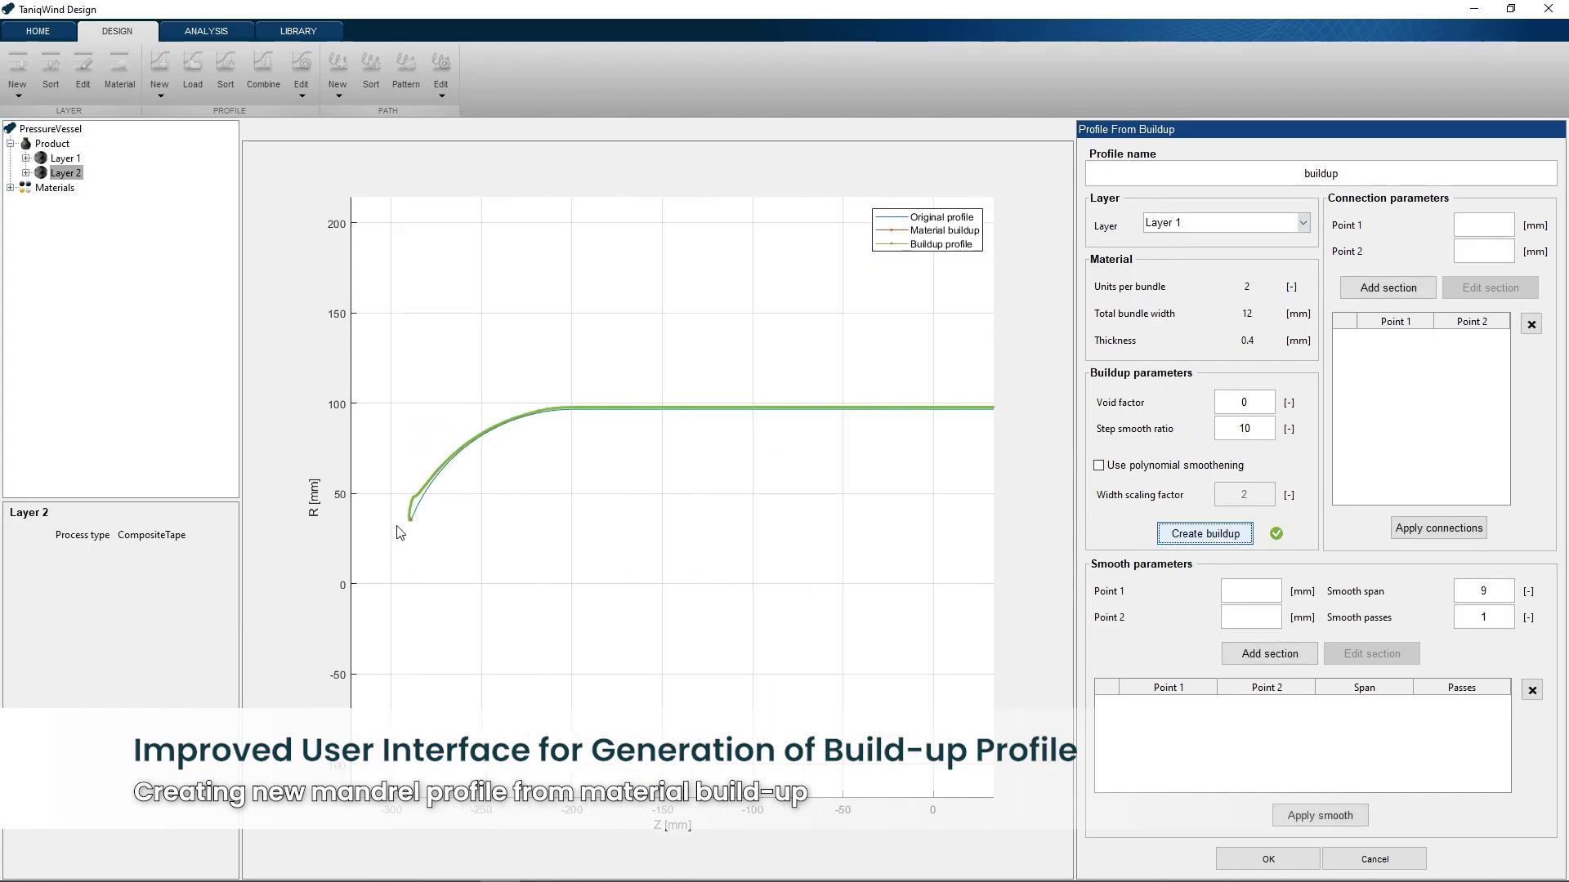
pyautogui.scroll(2, 408, 543)
pyautogui.scroll(2, 415, 548)
pyautogui.scroll(2, 420, 554)
pyautogui.moveTo(420, 554); pyautogui.dragTo(483, 567)
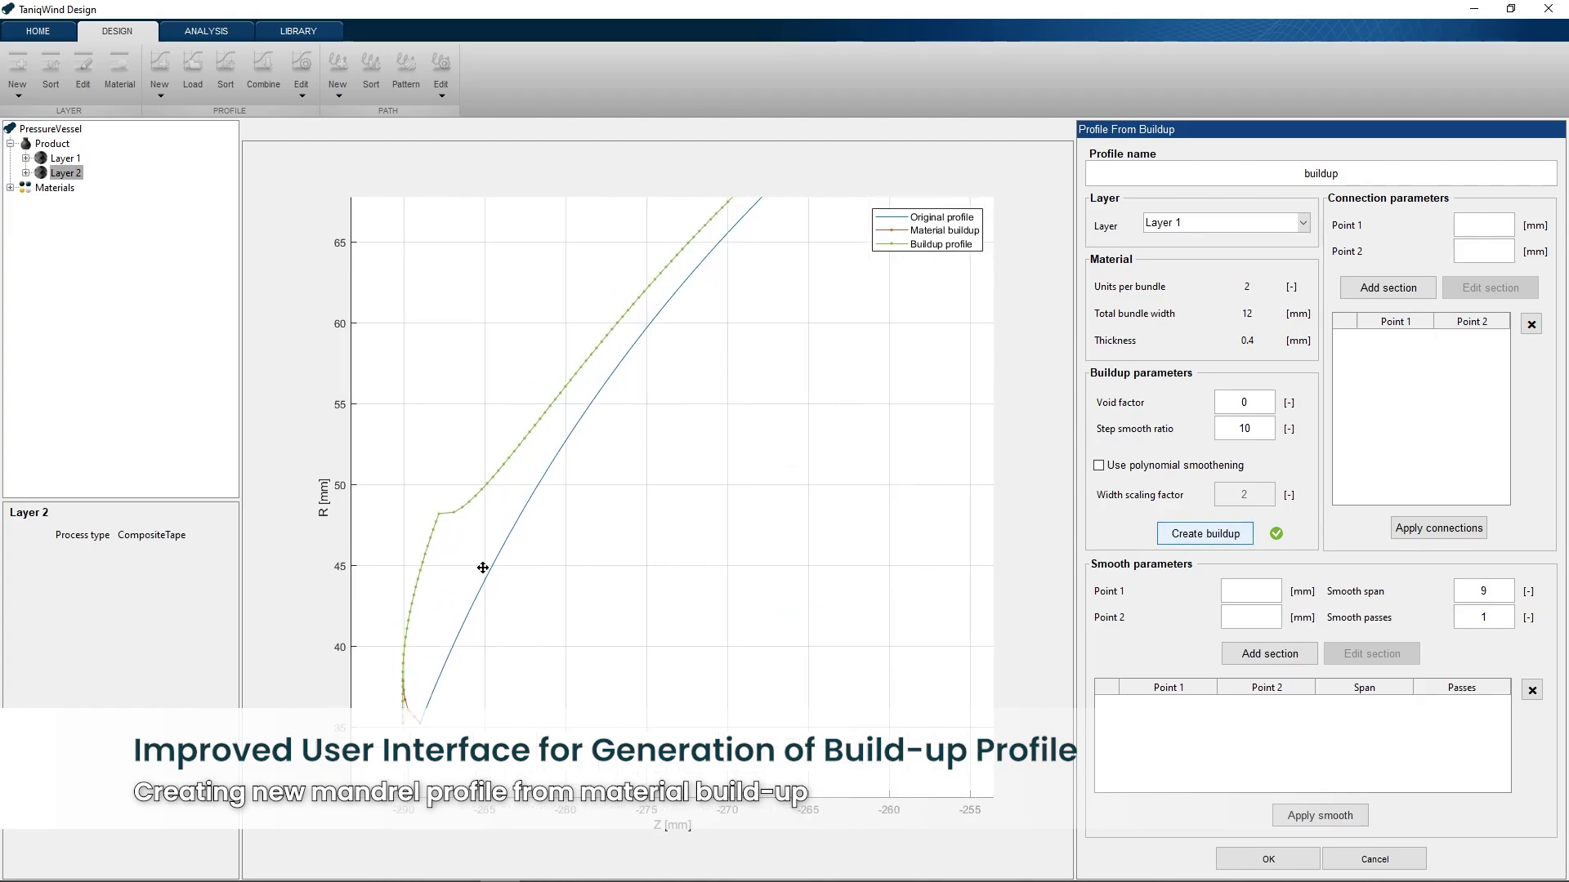
pyautogui.scroll(1, 507, 550)
# Add a smoothing section between two points on the profile's left end.
pyautogui.click(1246, 590)
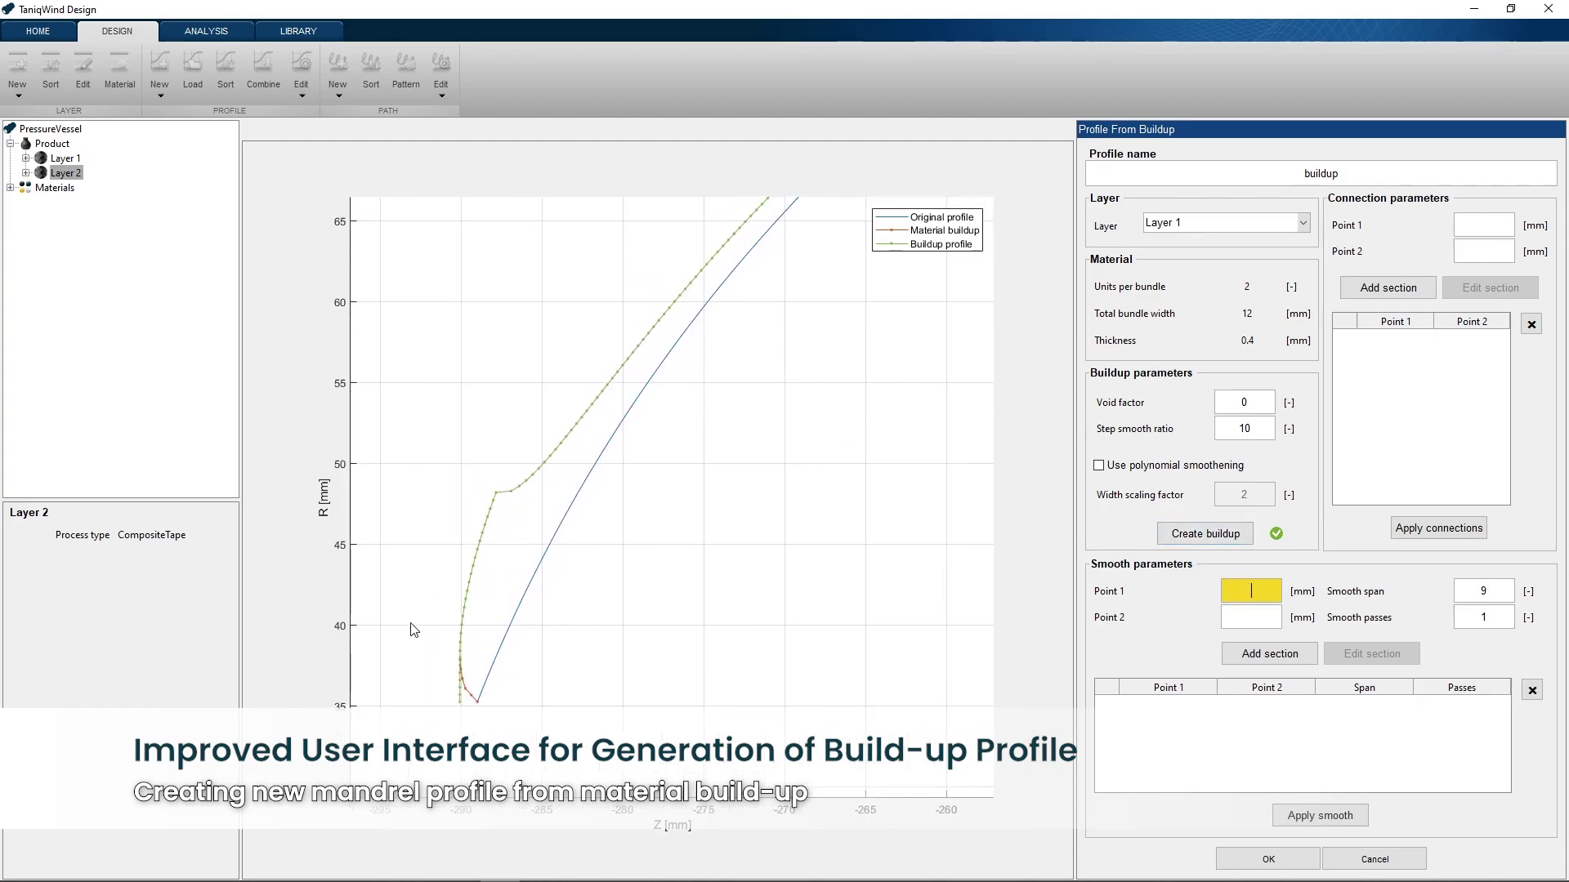
pyautogui.click(463, 627)
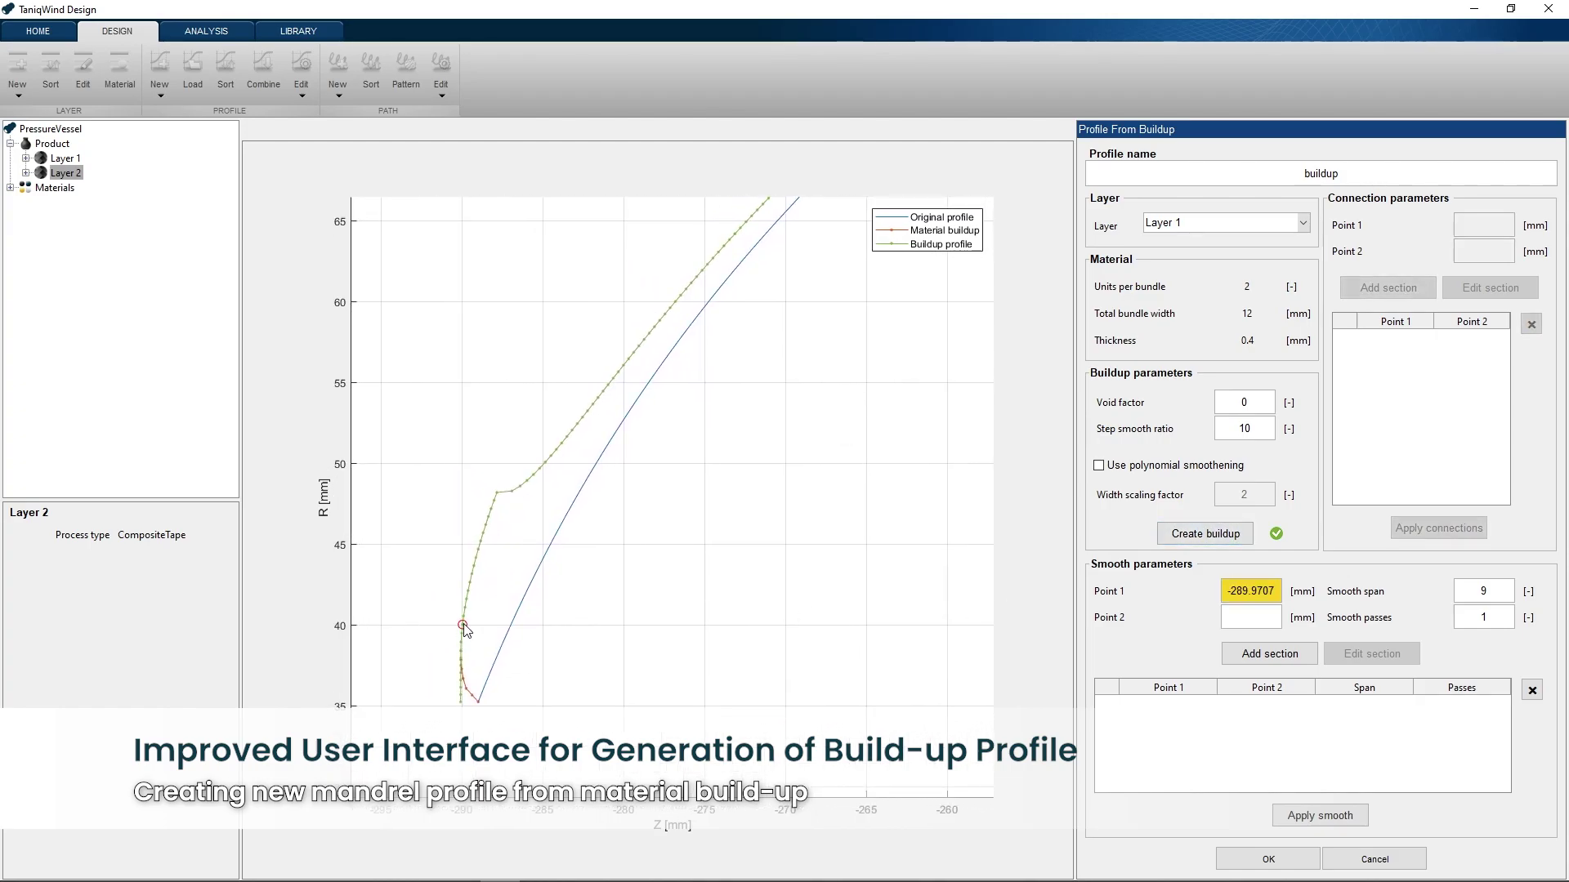
pyautogui.click(1255, 619)
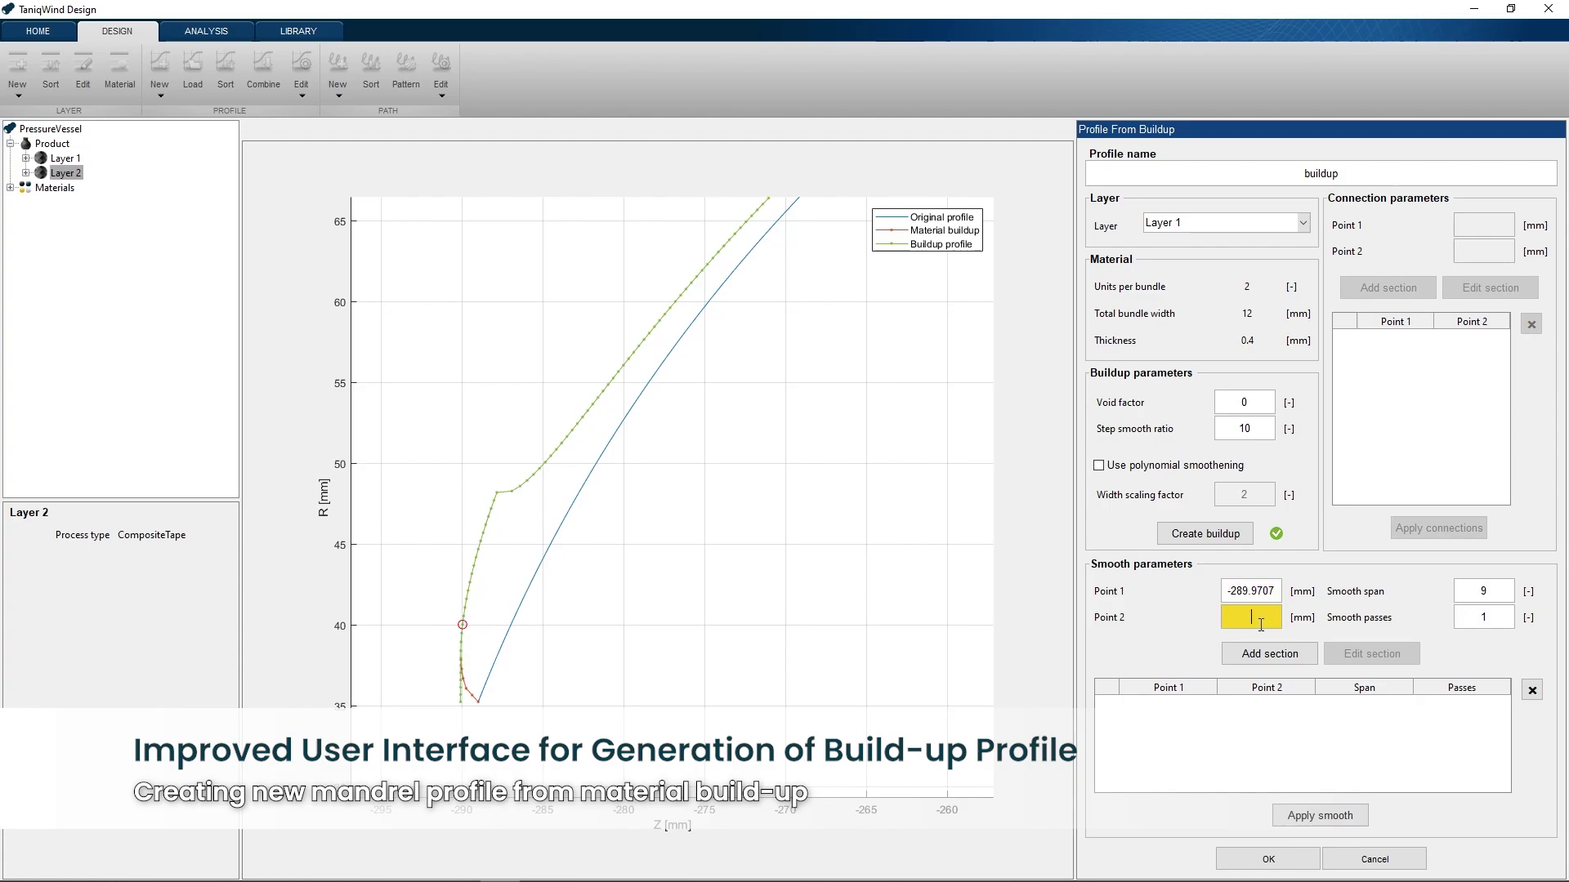
pyautogui.click(609, 390)
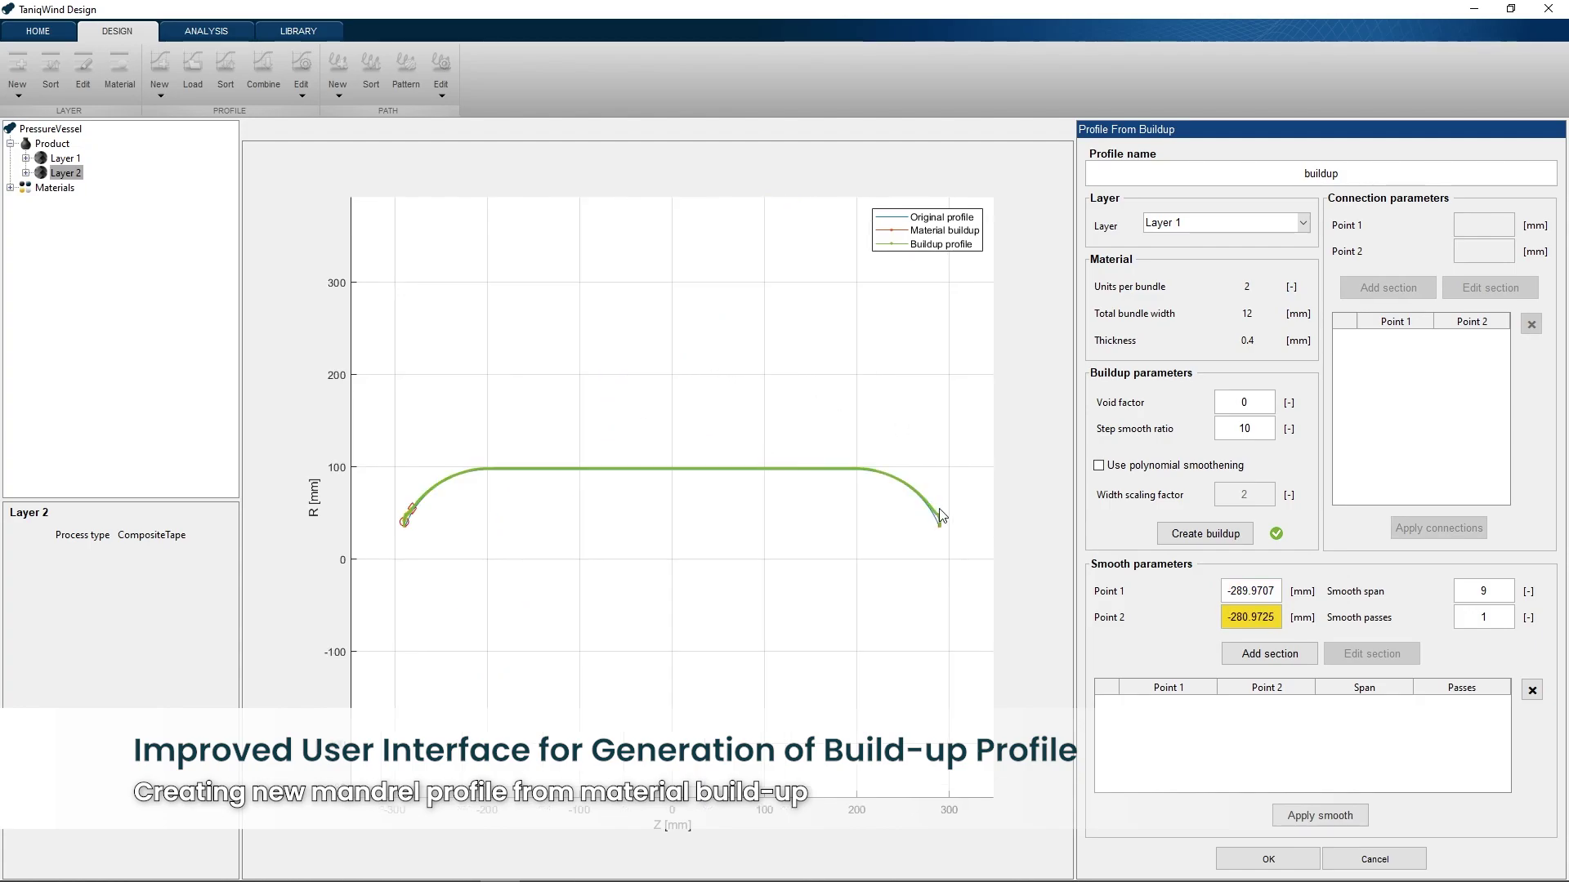
pyautogui.scroll(2, 942, 515)
pyautogui.scroll(1, 948, 522)
pyautogui.click(1234, 652)
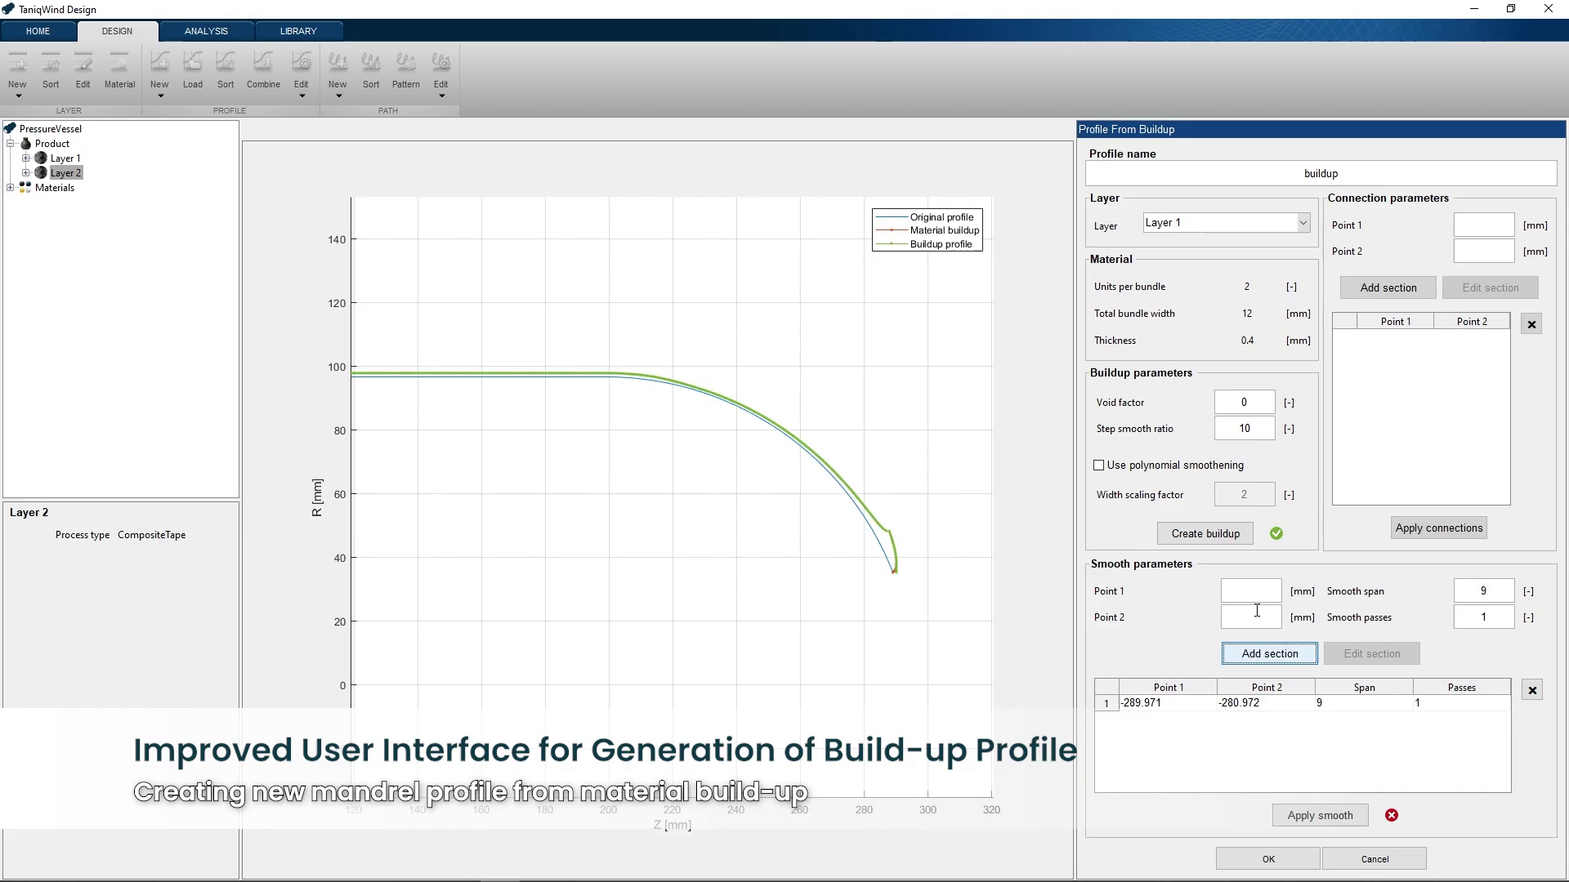
# Add a second smoothing section between two points on the right end.
pyautogui.click(1250, 591)
pyautogui.scroll(1, 928, 449)
pyautogui.scroll(2, 848, 581)
pyautogui.scroll(2, 880, 577)
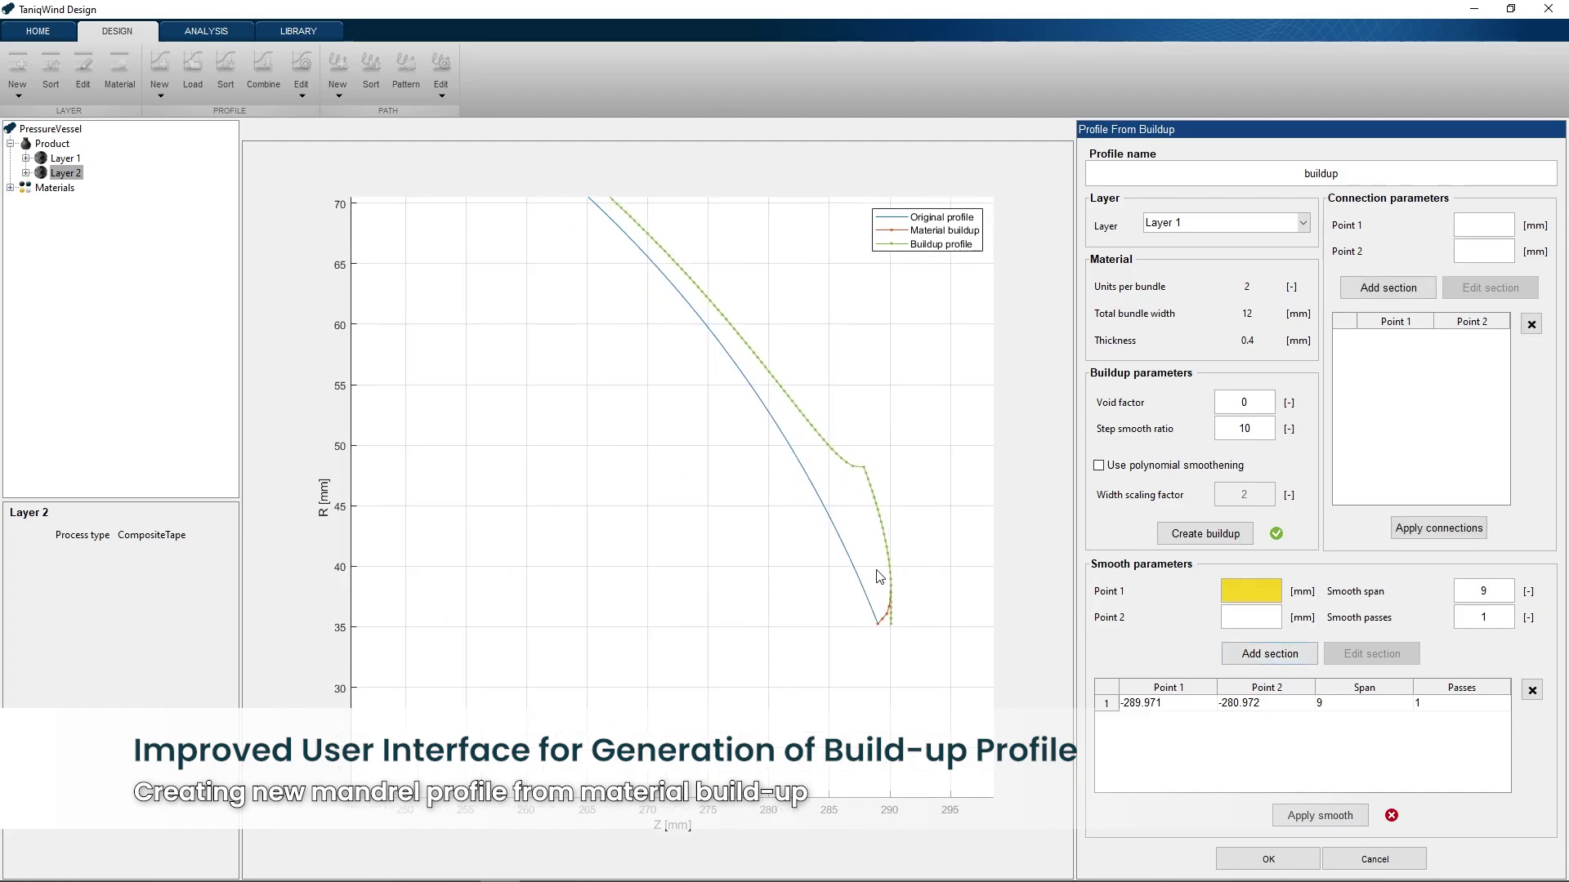
pyautogui.click(890, 567)
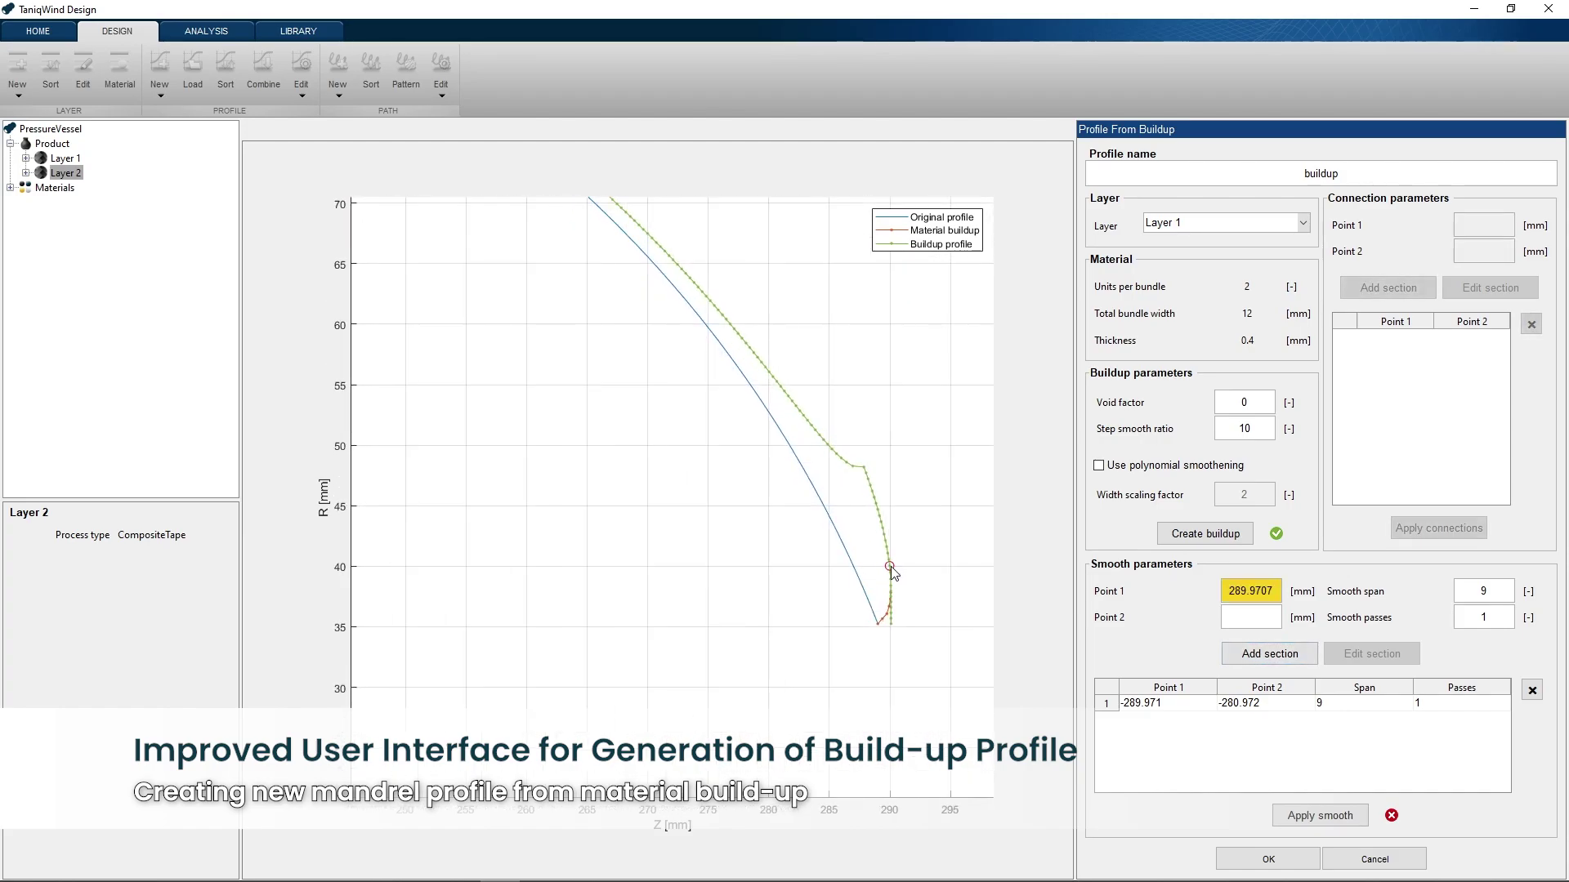
pyautogui.click(1246, 624)
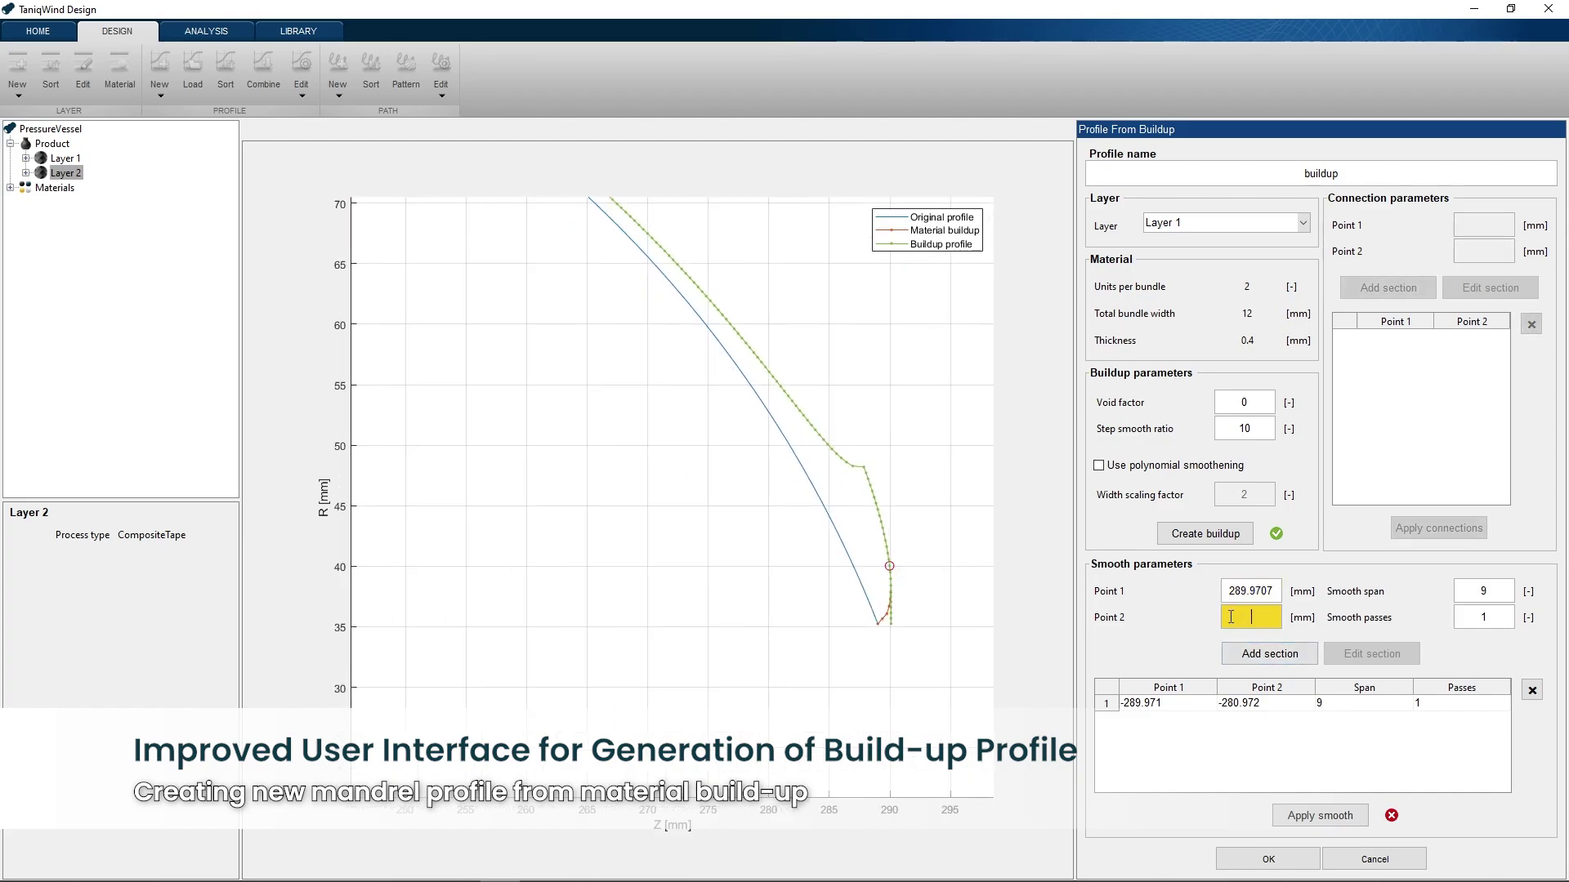
pyautogui.click(782, 395)
pyautogui.click(1260, 658)
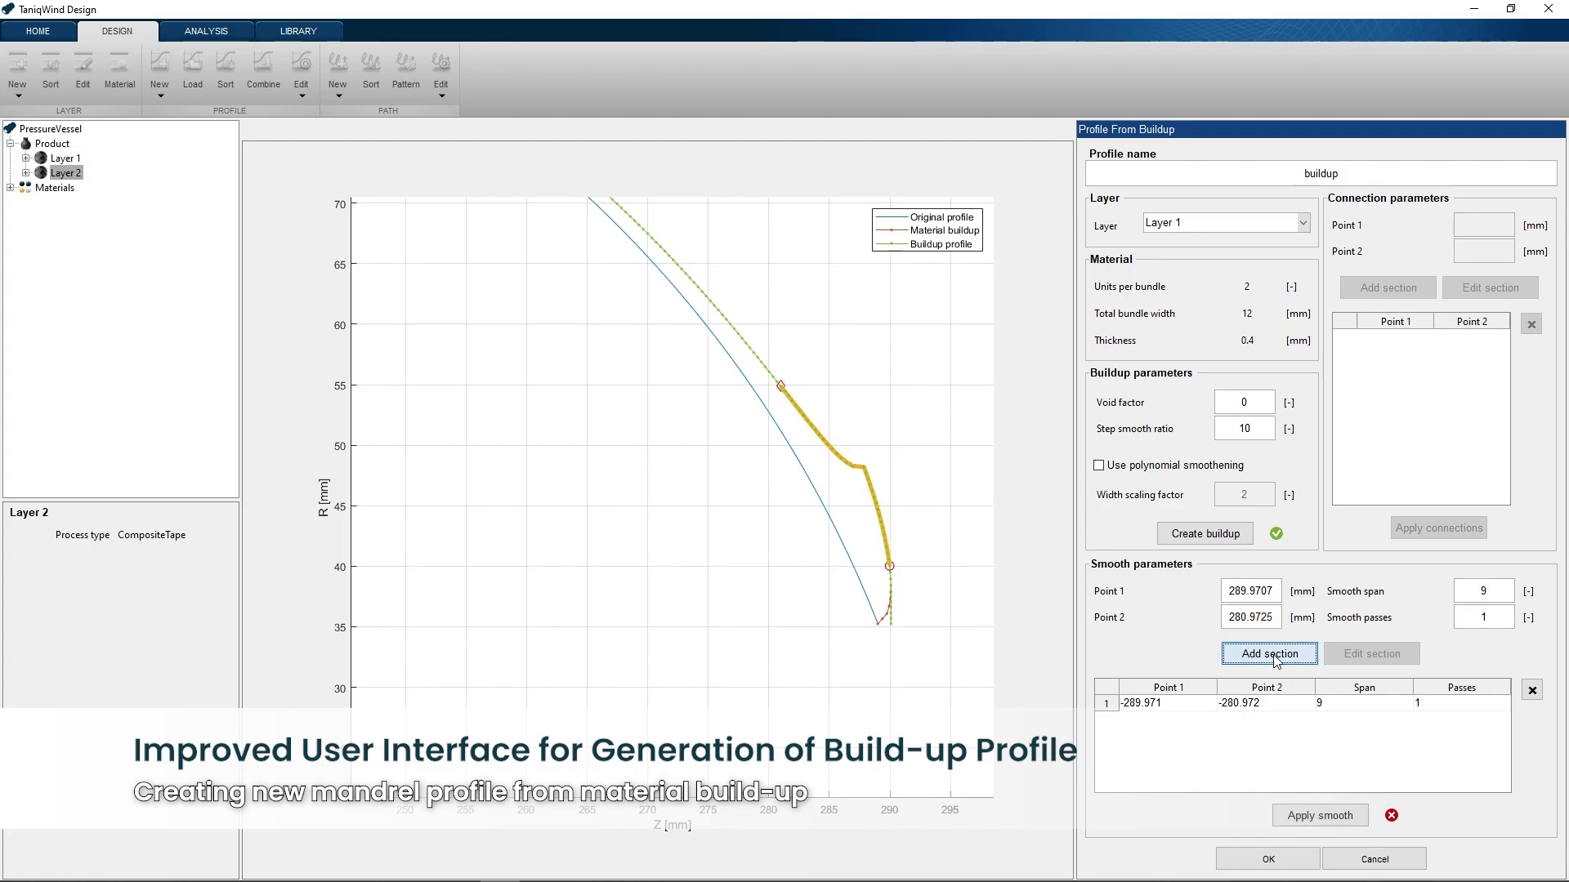
# Apply both smoothing sections and accept the smoothed buildup profile into Layer 2.
pyautogui.click(1320, 815)
pyautogui.scroll(1, 872, 484)
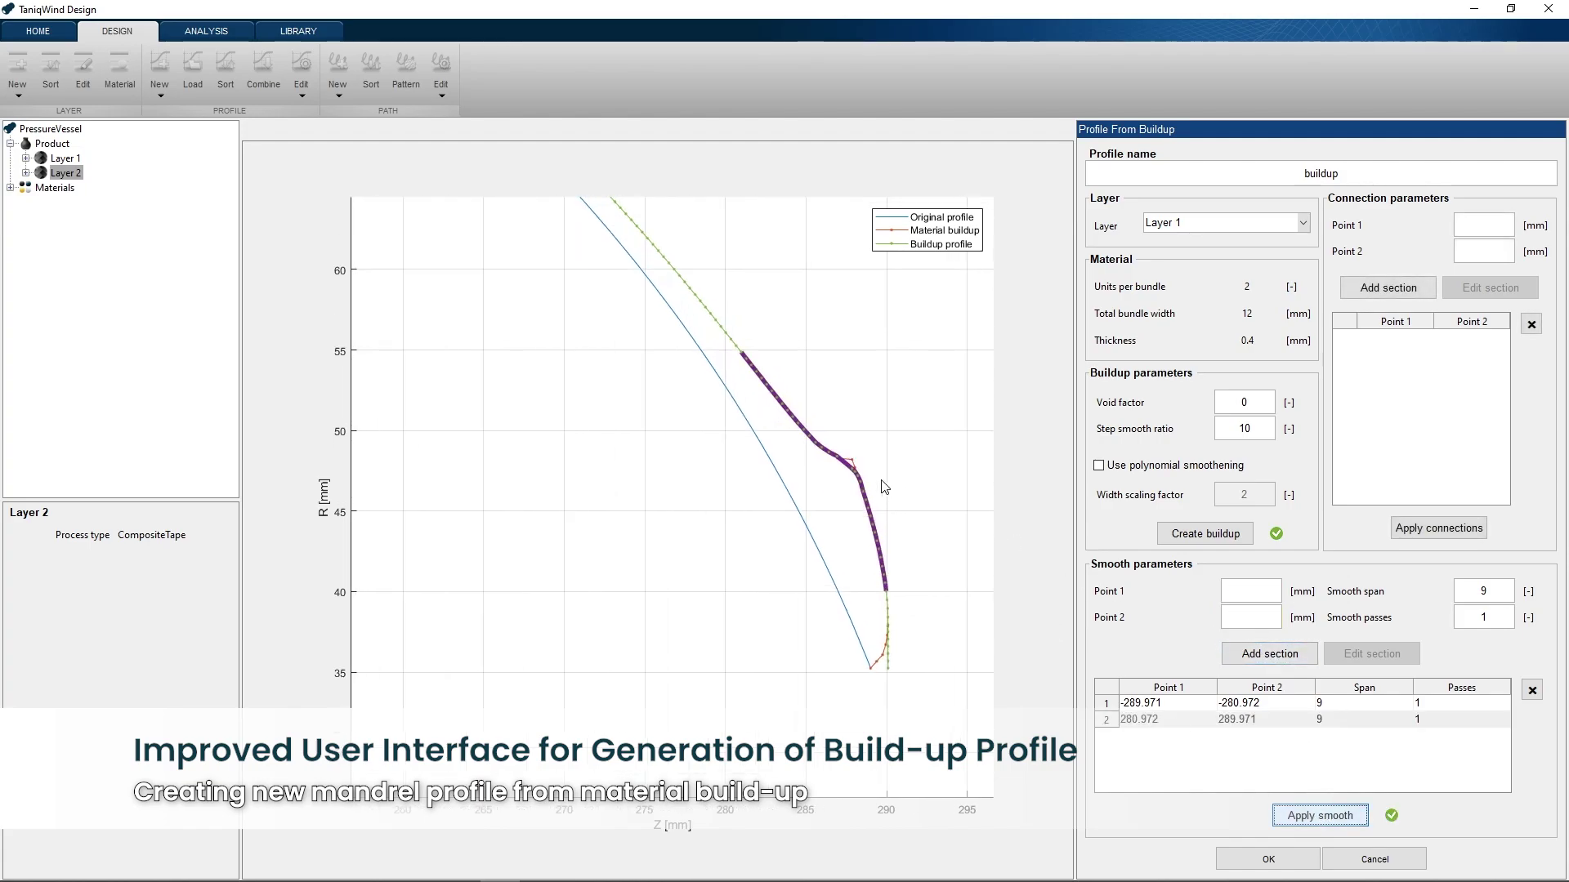
pyautogui.scroll(1, 872, 484)
pyautogui.doubleClick(811, 498)
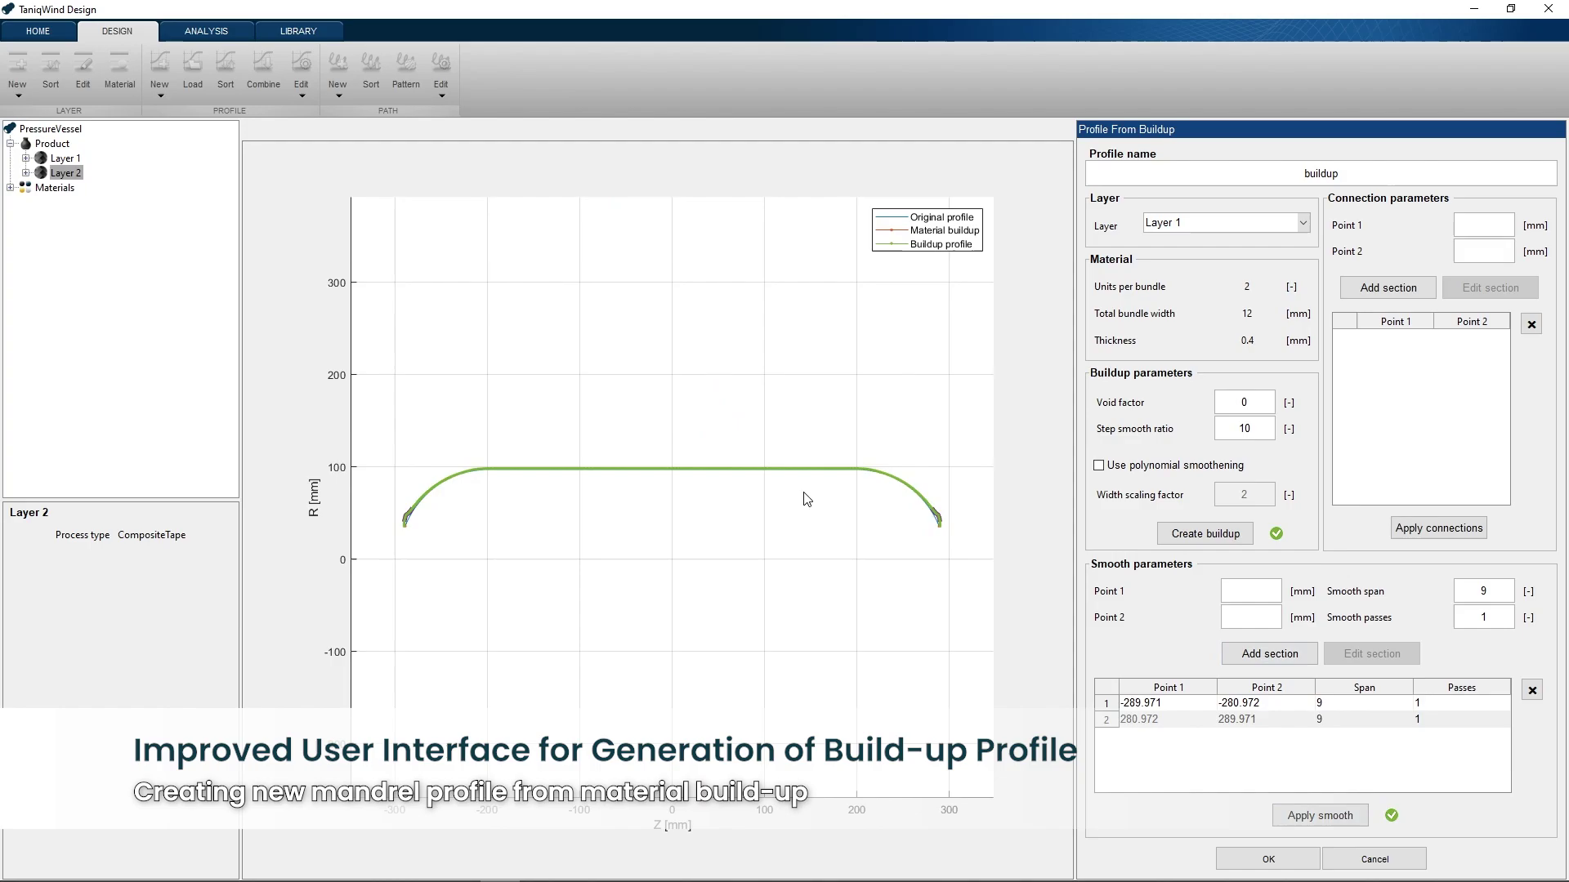
pyautogui.click(1266, 857)
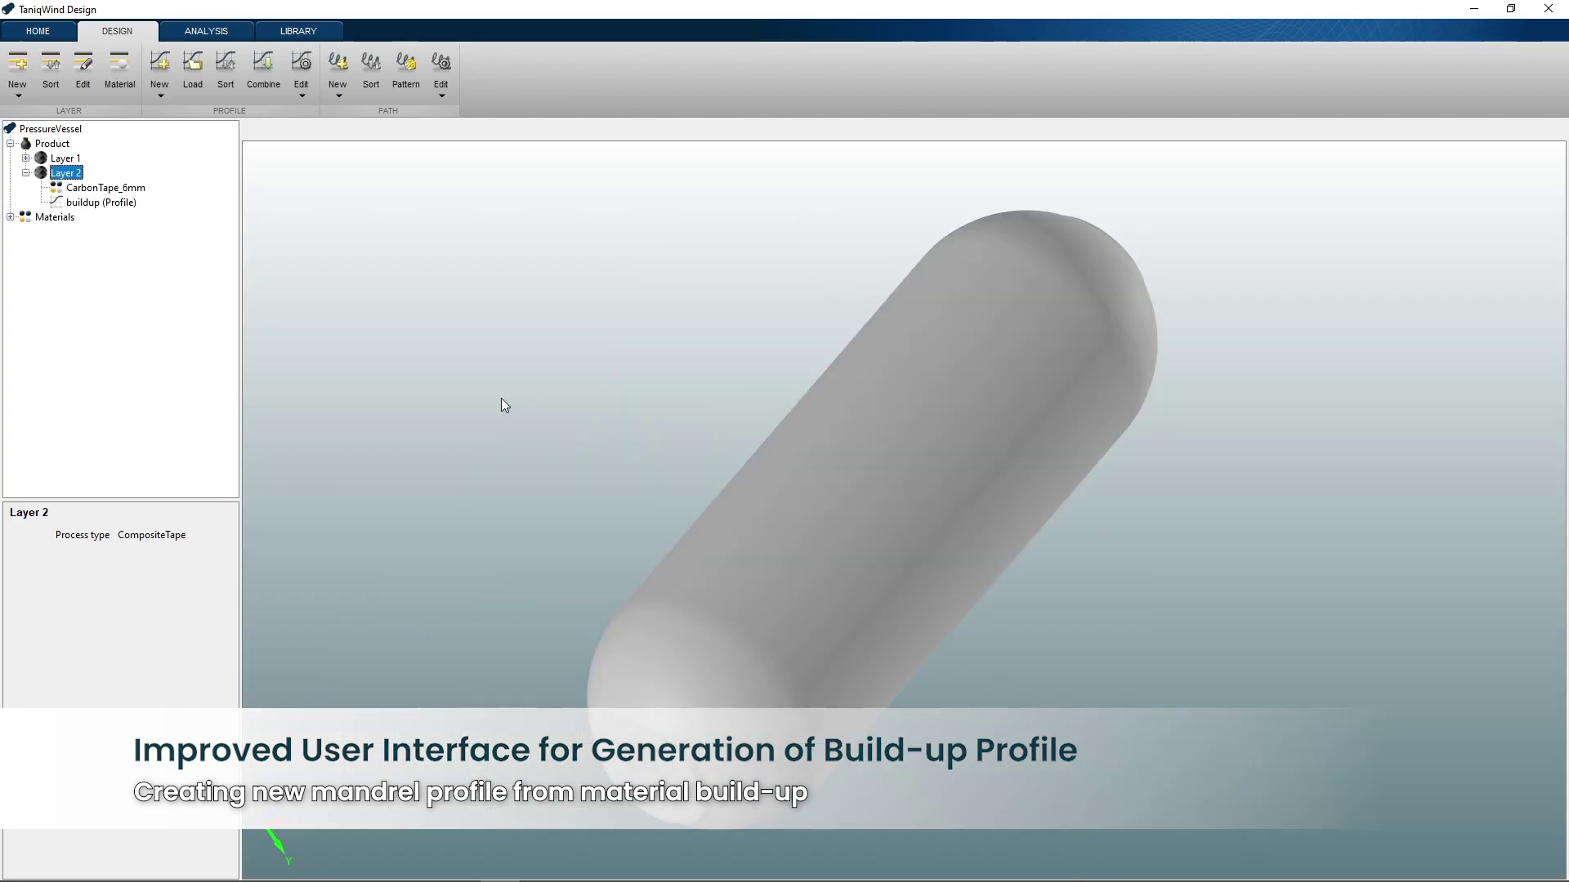
pyautogui.moveTo(588, 524); pyautogui.dragTo(582, 494)
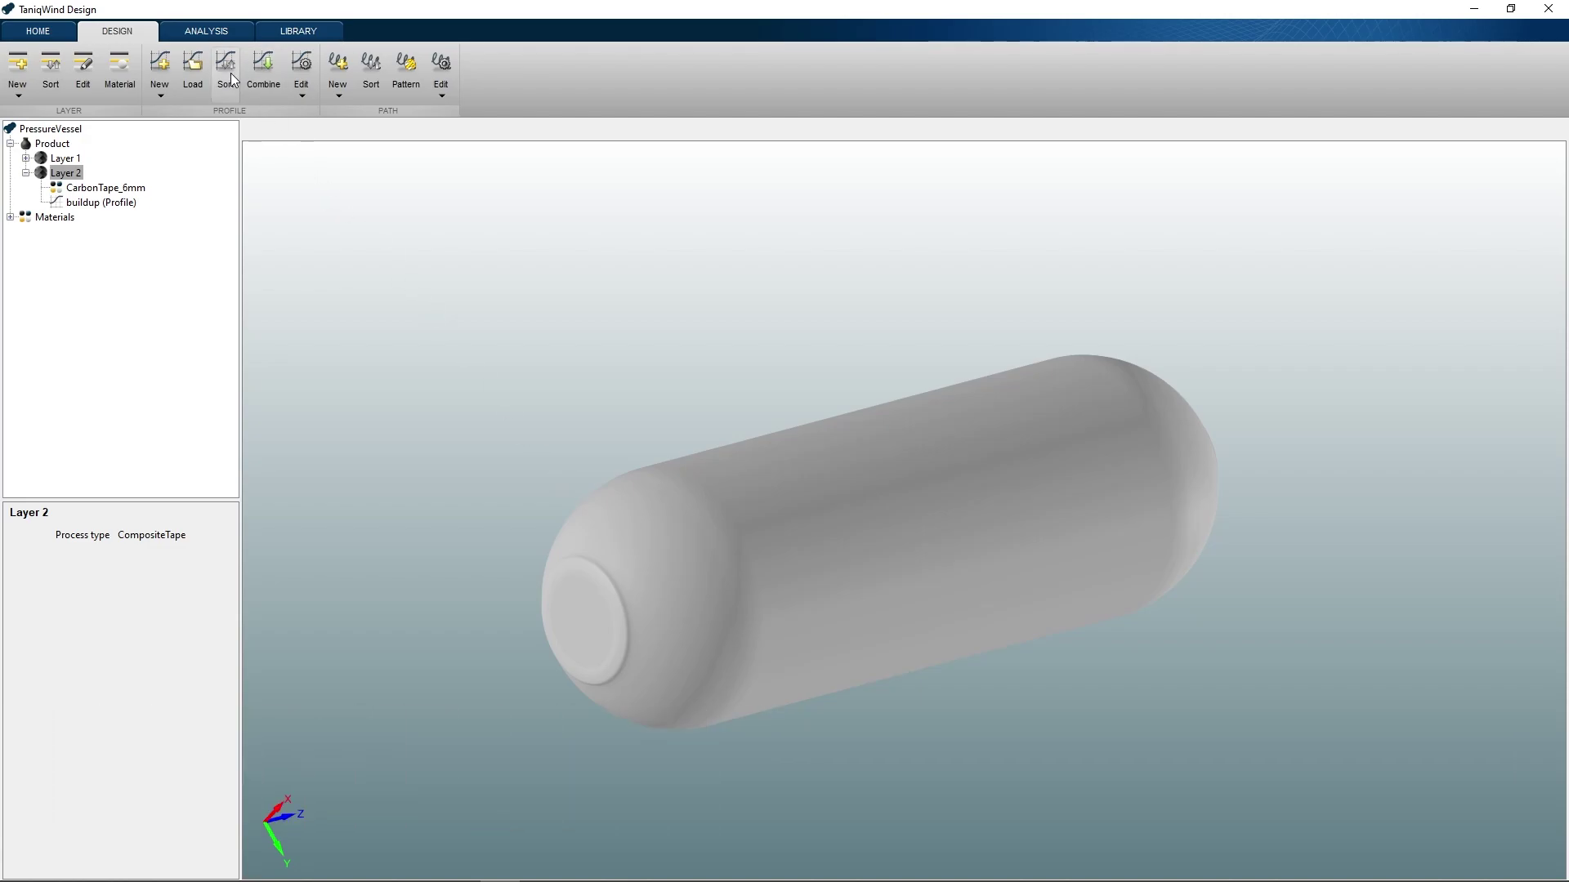
pyautogui.click(199, 31)
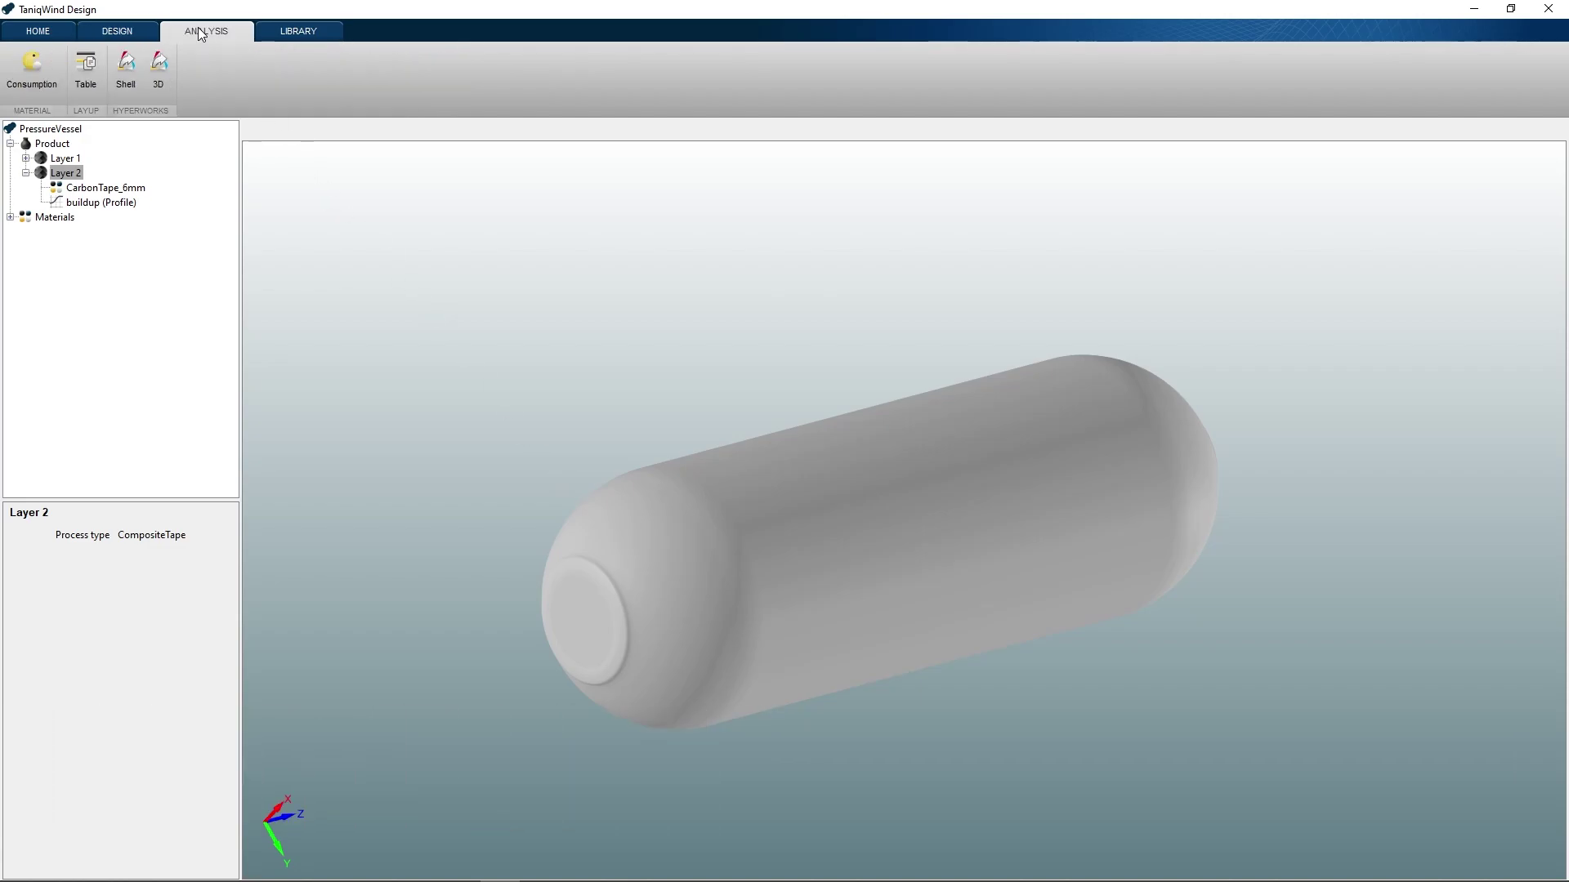
# Compute the HyperWorks shell mesh at 3 mm size, spanning -289.002 to 289.002 mm.
pyautogui.click(126, 73)
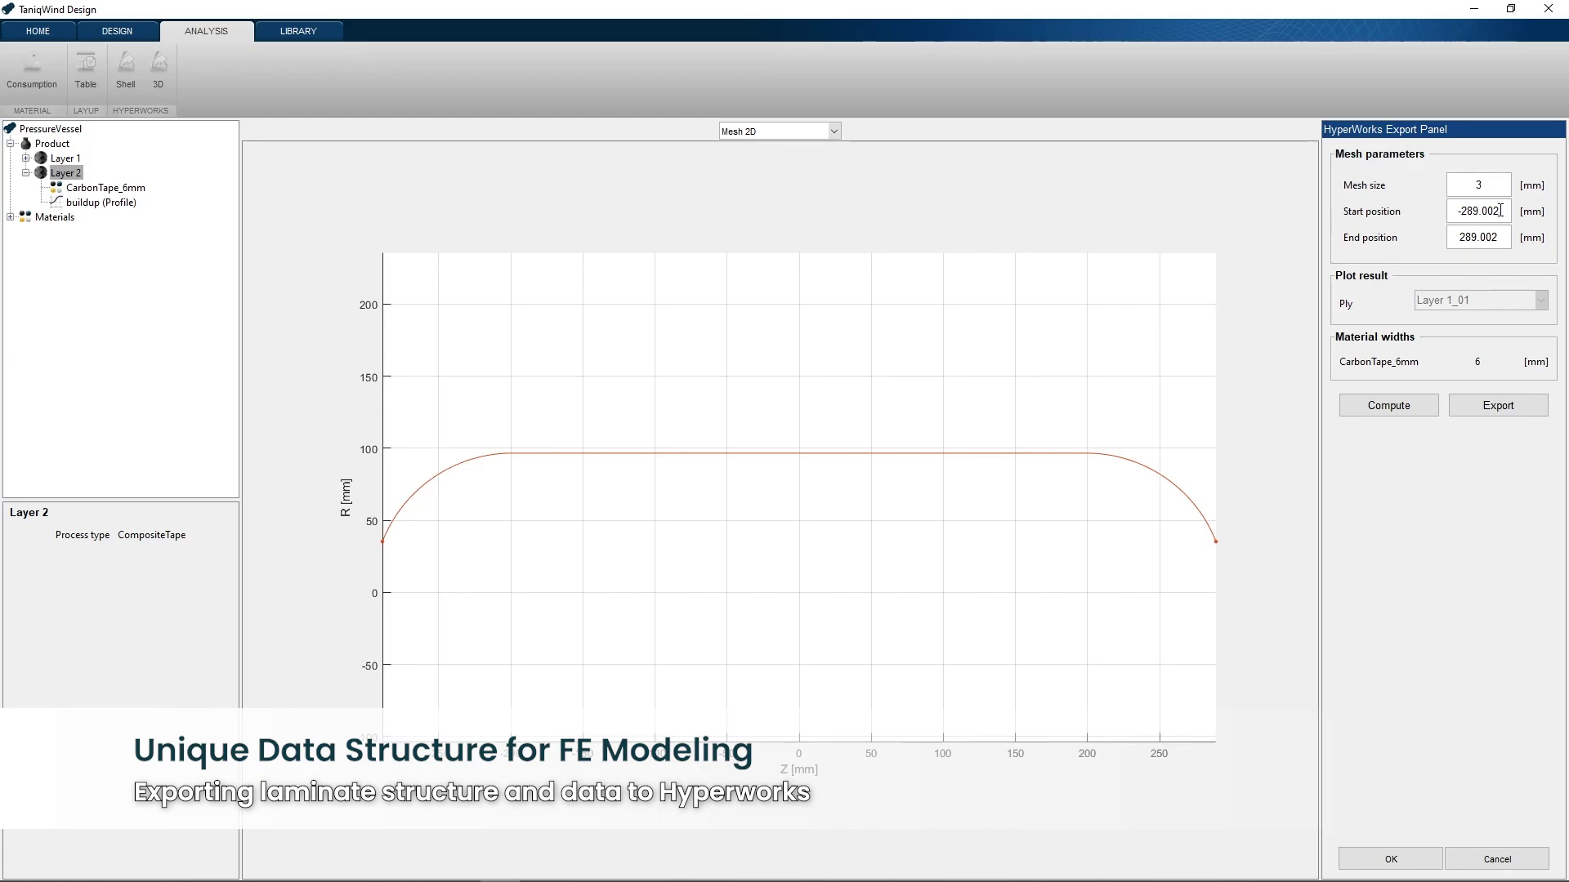
pyautogui.click(1389, 405)
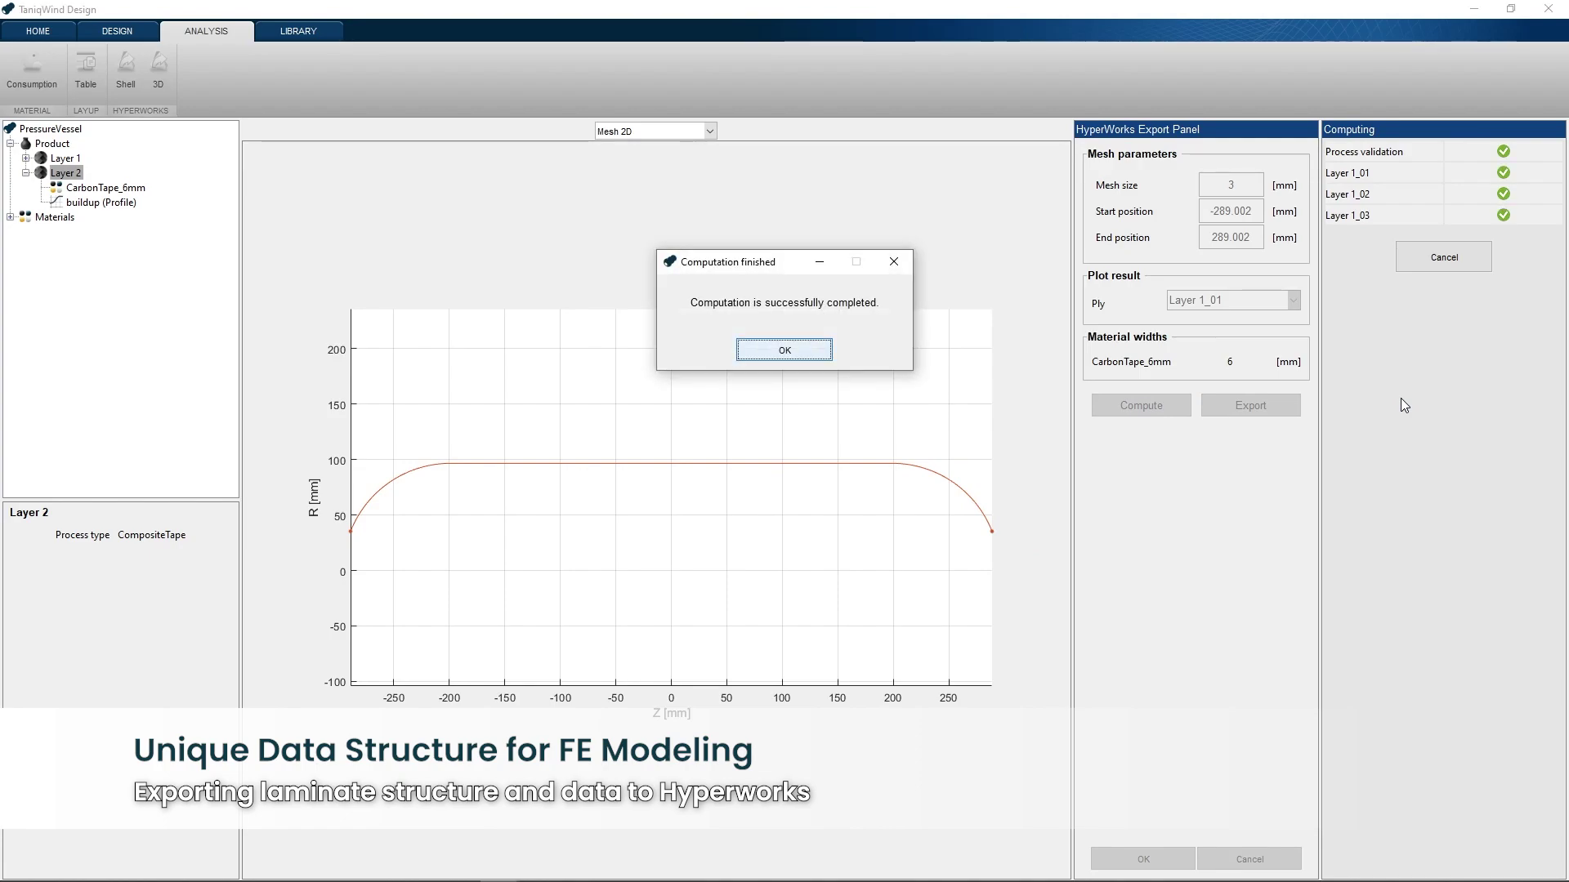
# Inspect the thickness plot and the Mesh 3D view of the vessel, then confirm the HyperWorks settings.
pyautogui.click(801, 351)
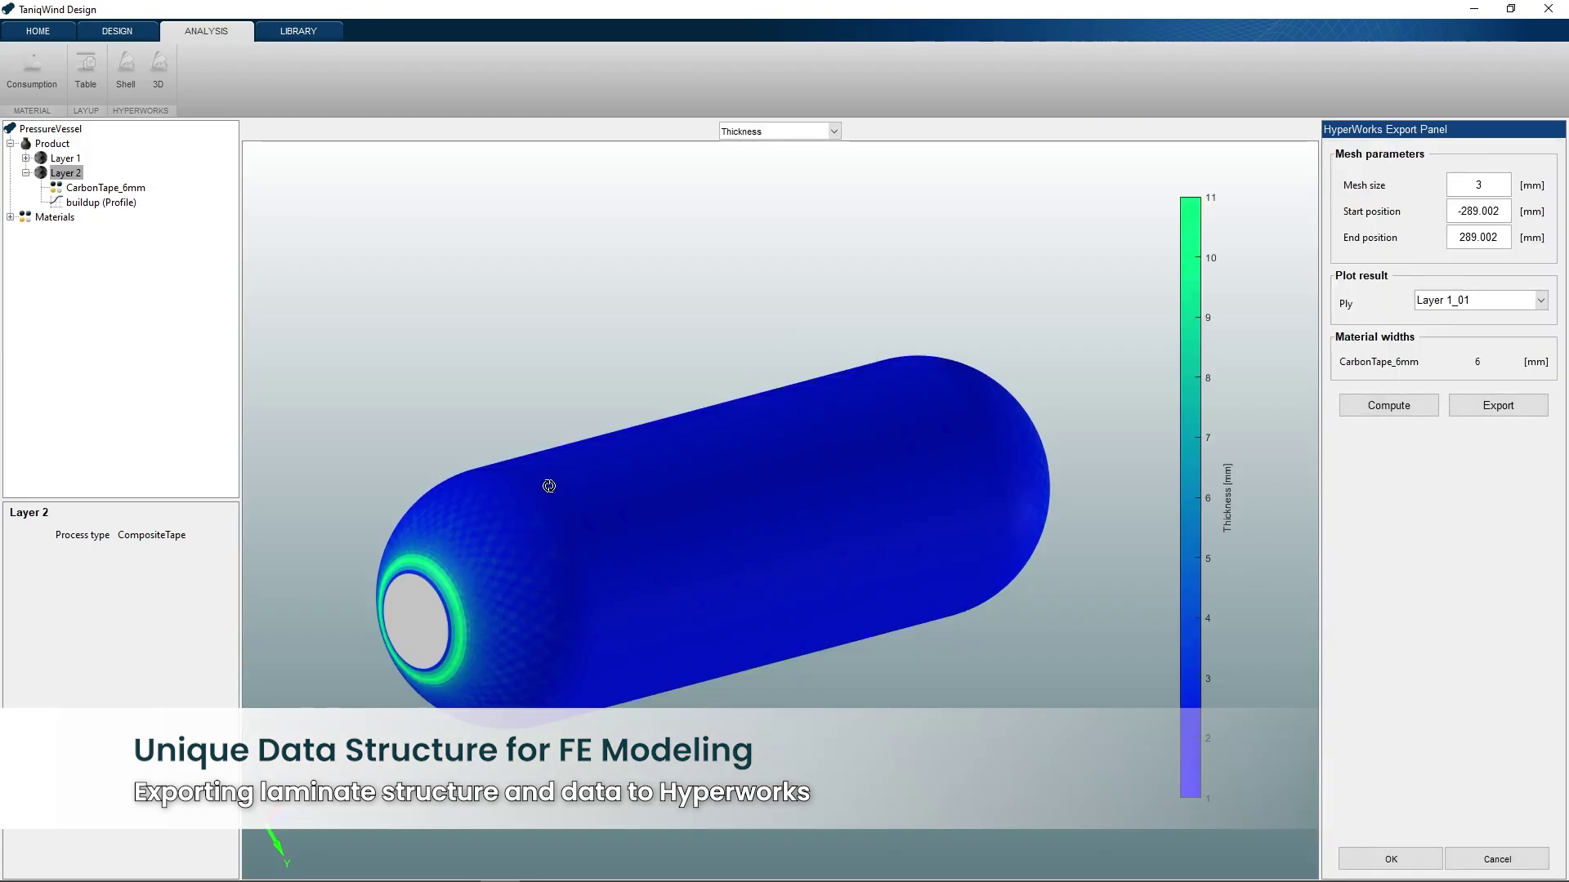
pyautogui.moveTo(549, 486)
pyautogui.mouseDown()
pyautogui.moveTo(638, 458)
pyautogui.moveTo(685, 465)
pyautogui.mouseUp()
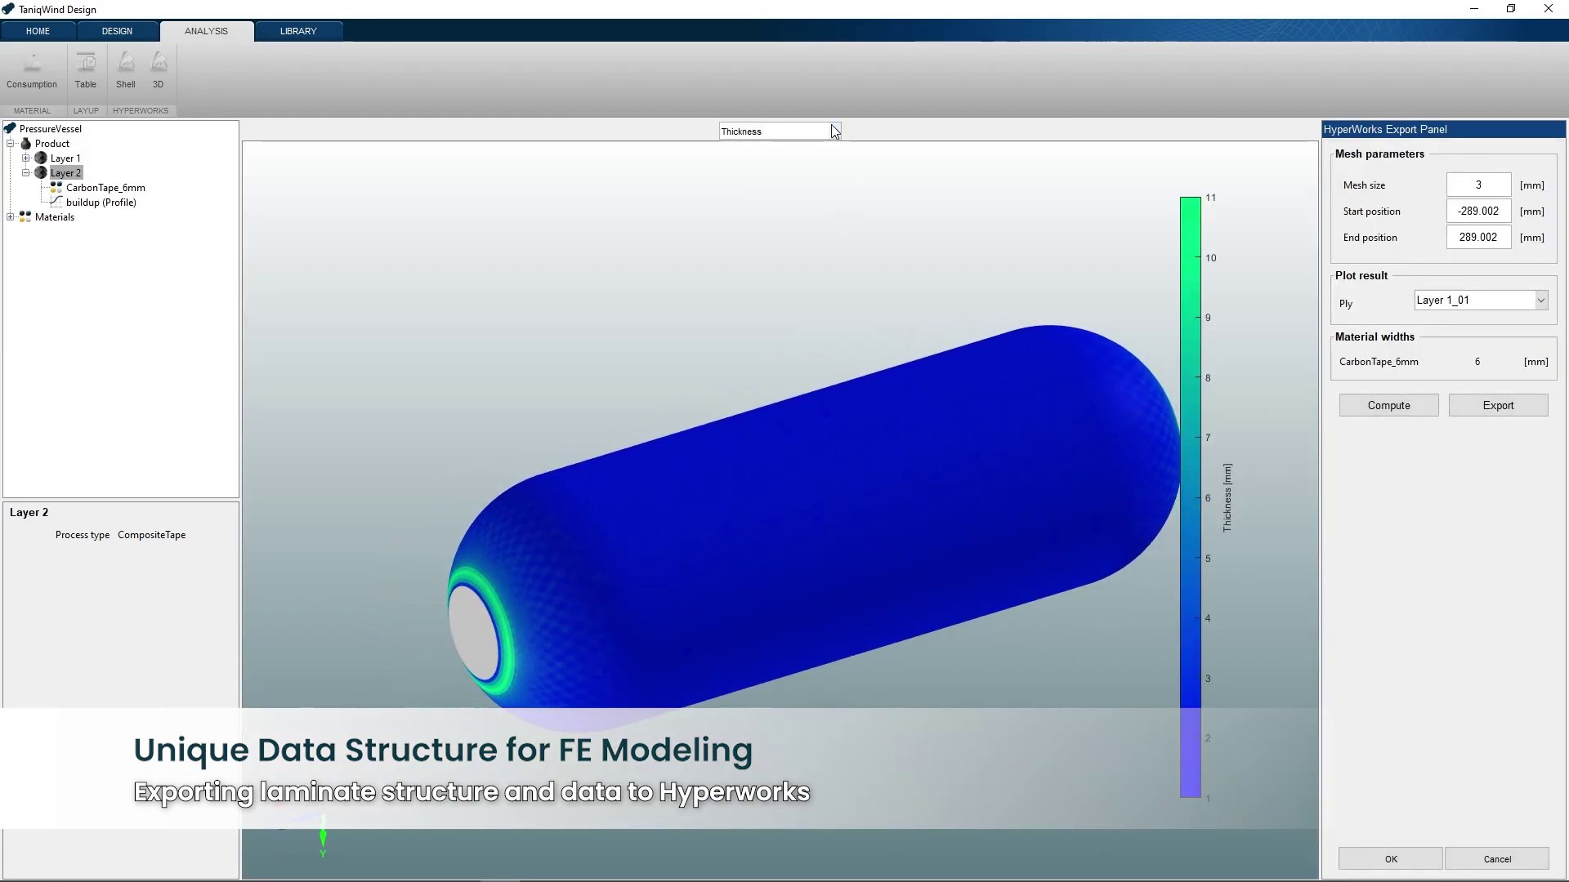
pyautogui.click(834, 131)
pyautogui.click(815, 162)
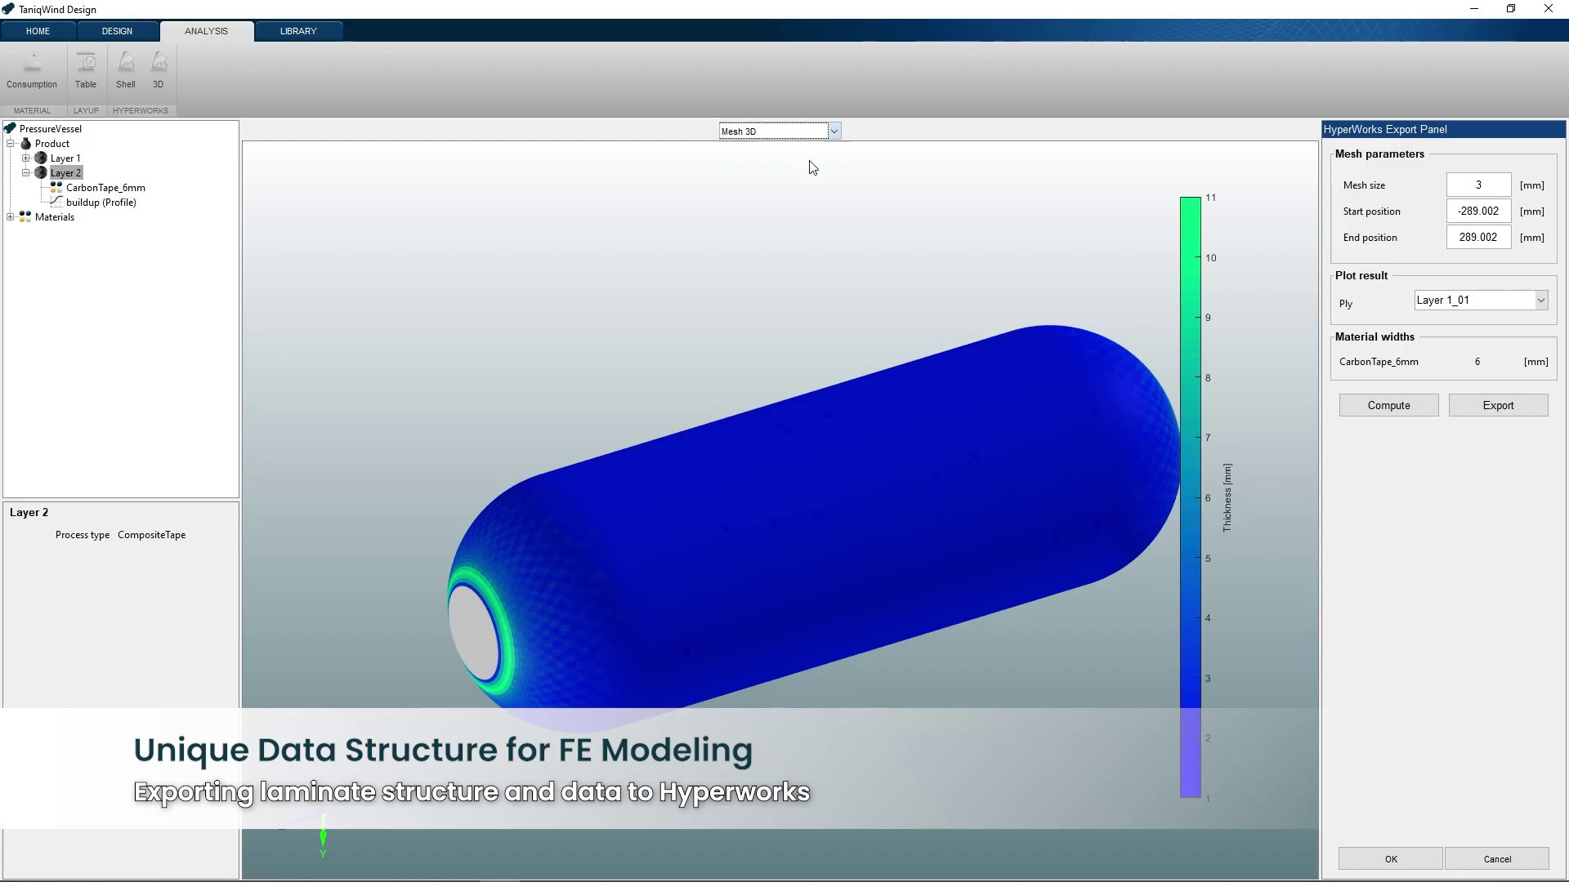
pyautogui.moveTo(729, 399); pyautogui.dragTo(882, 343)
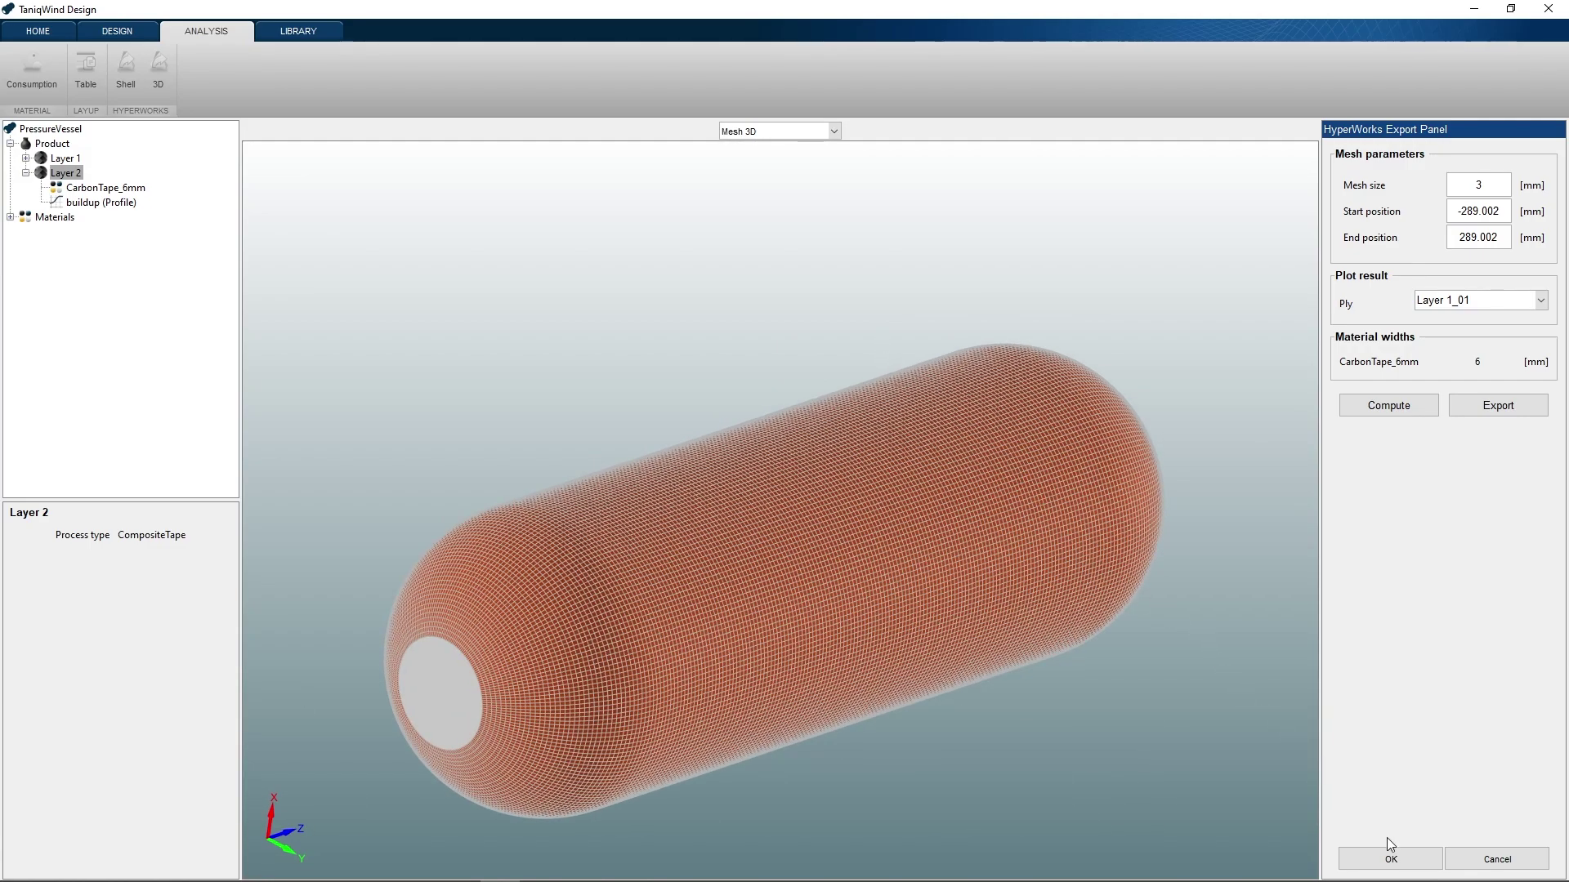
pyautogui.click(1392, 858)
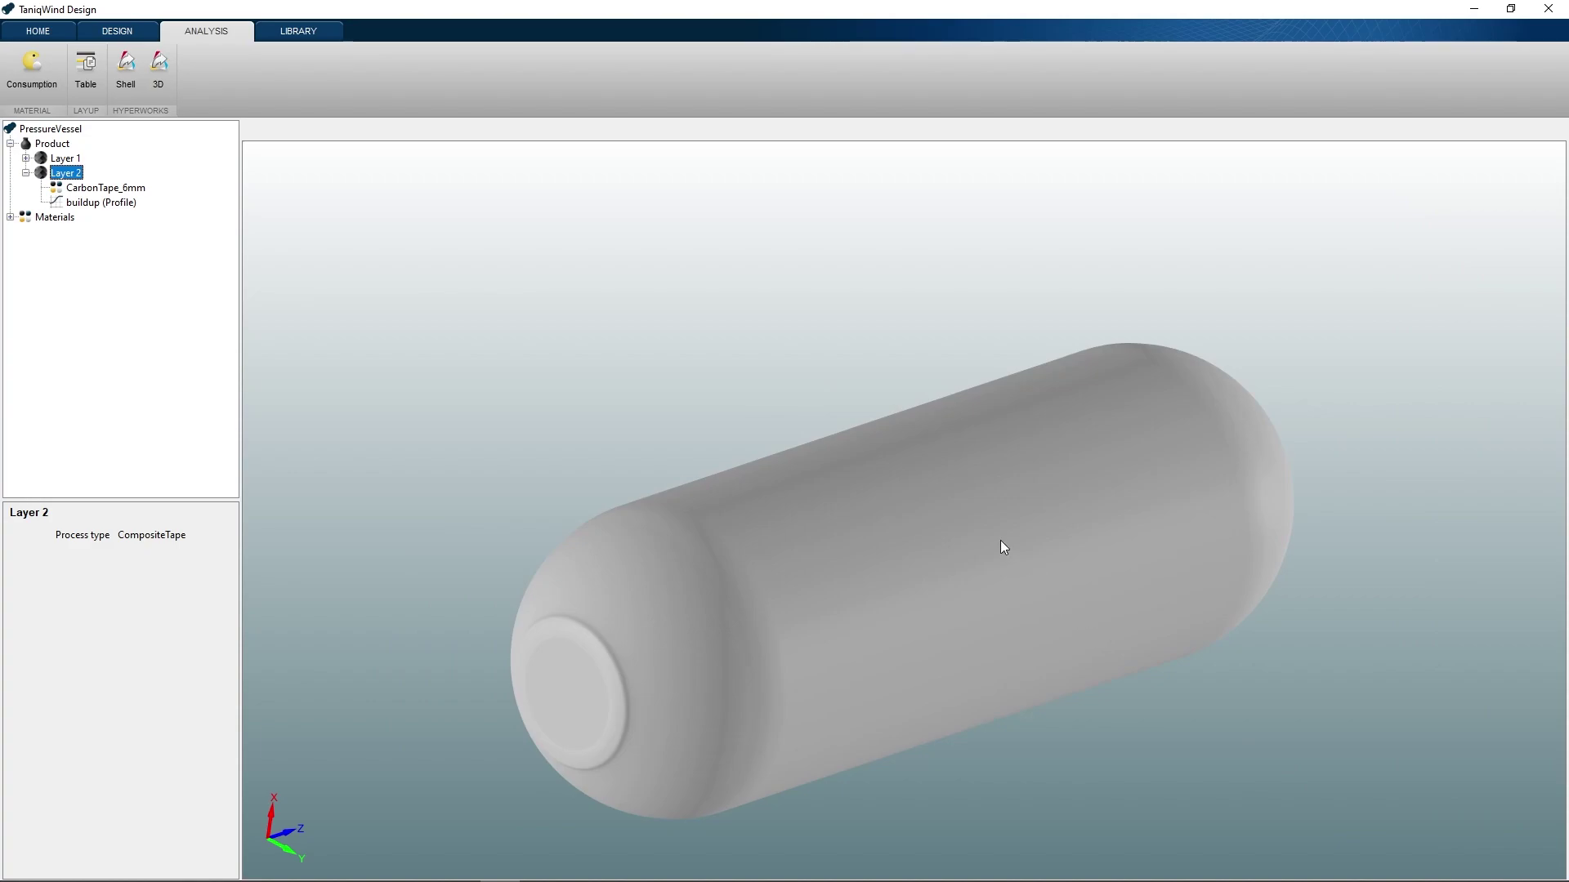